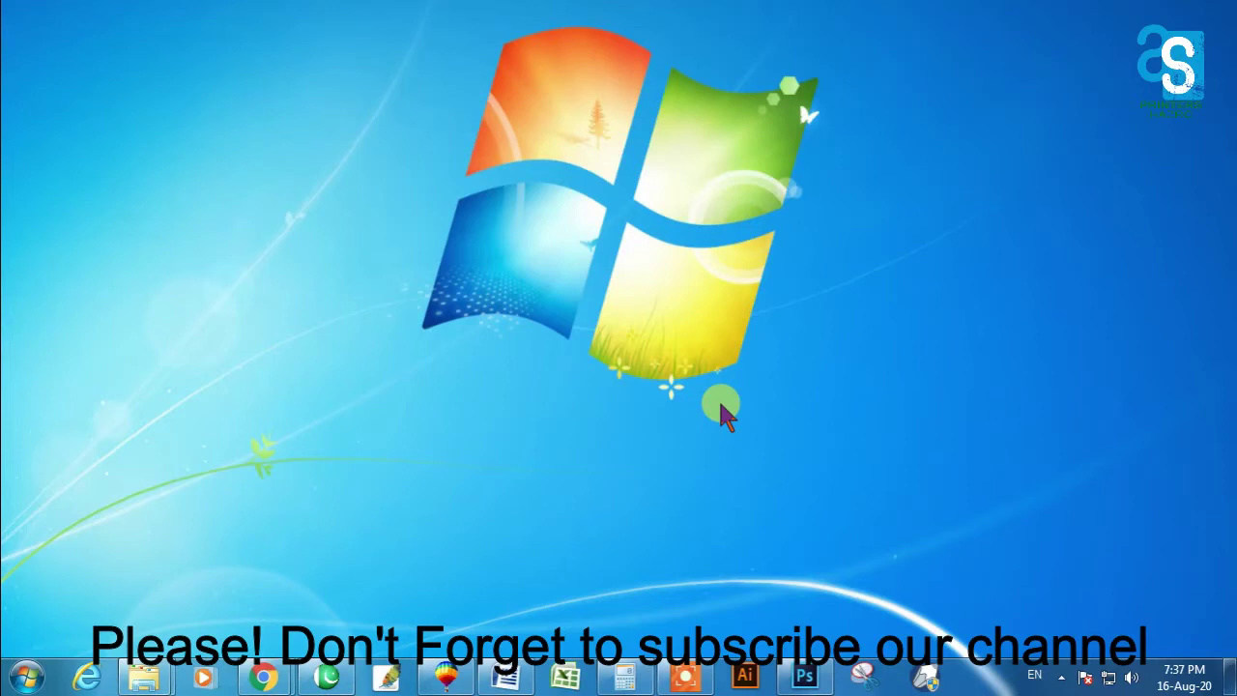
left_click(1035, 677)
left_click(1034, 676)
left_click(1034, 677)
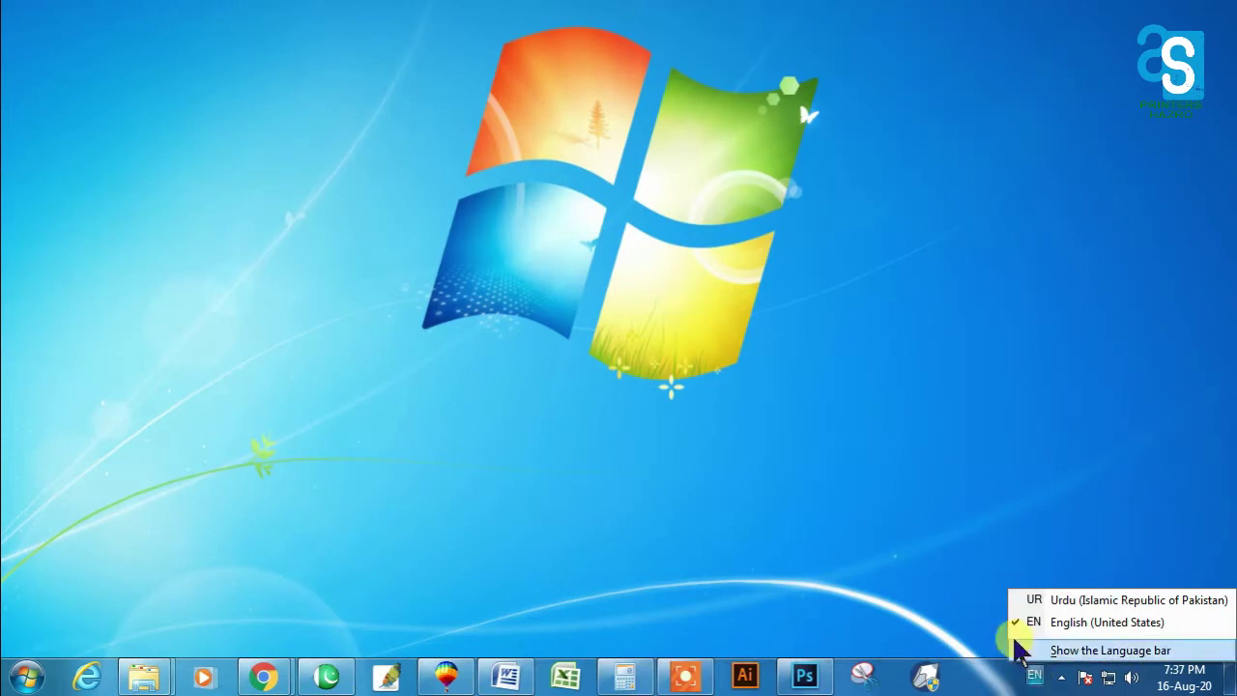
- Switch to the running Adobe Photoshop CC 2015 window
left_click(812, 678)
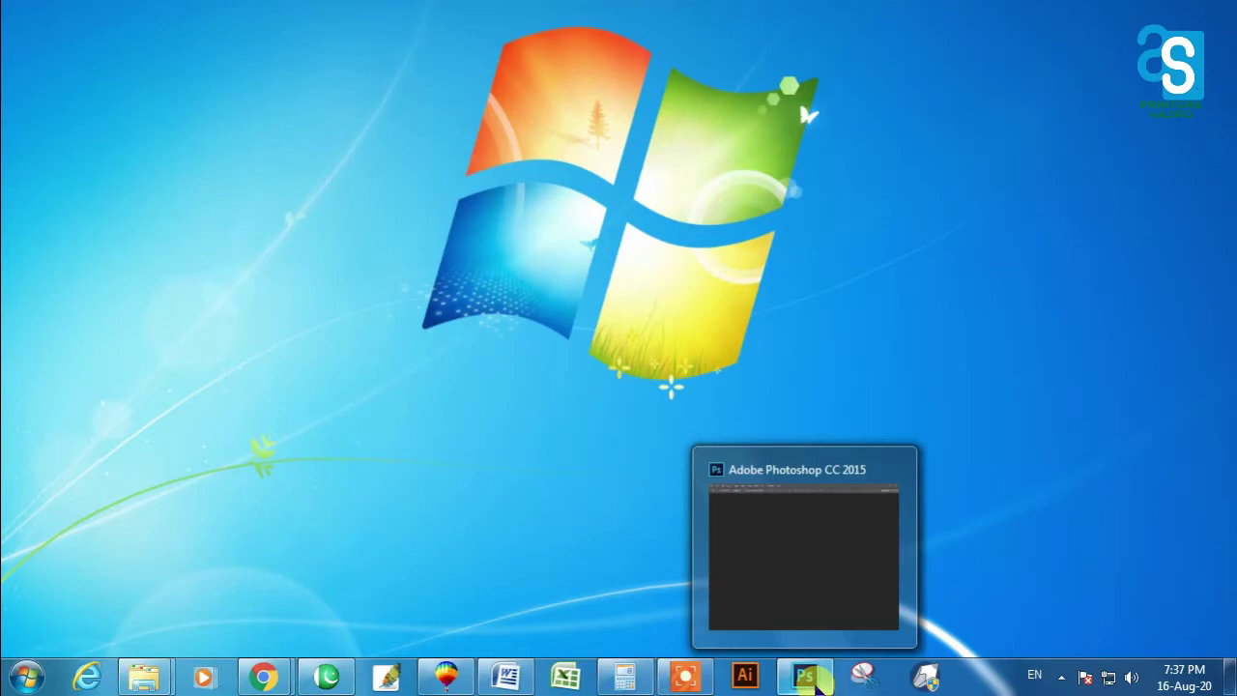
mouse_move(790, 550)
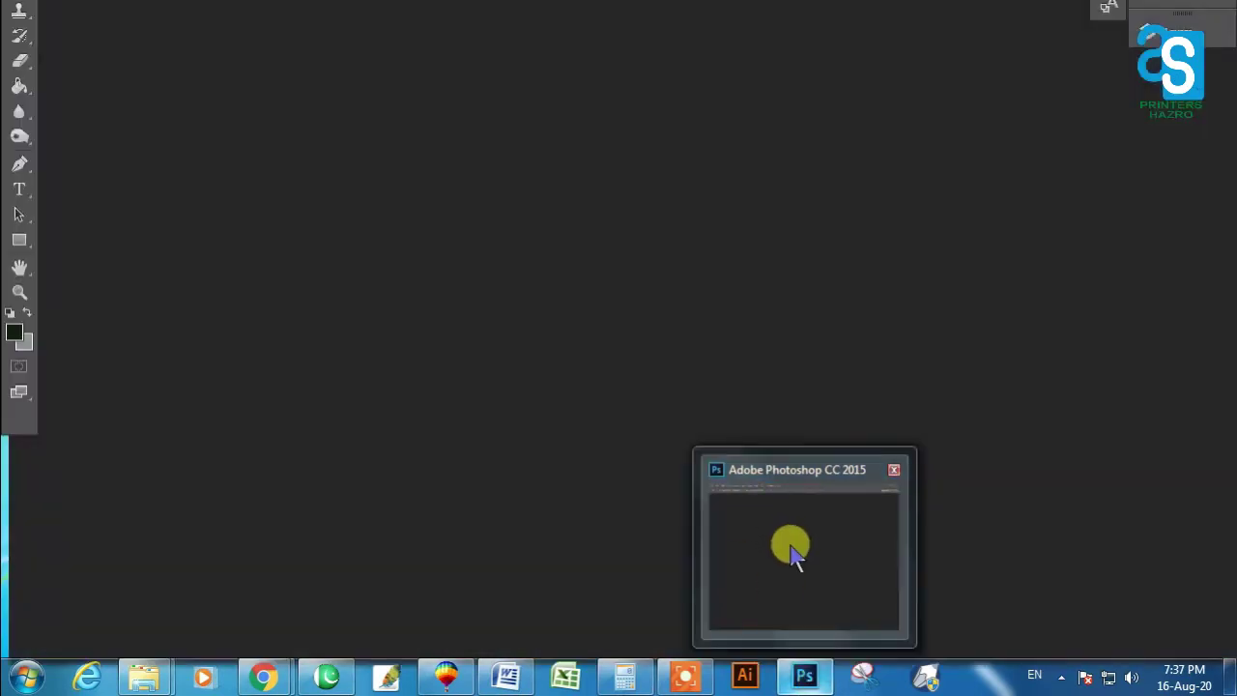
left_click(794, 585)
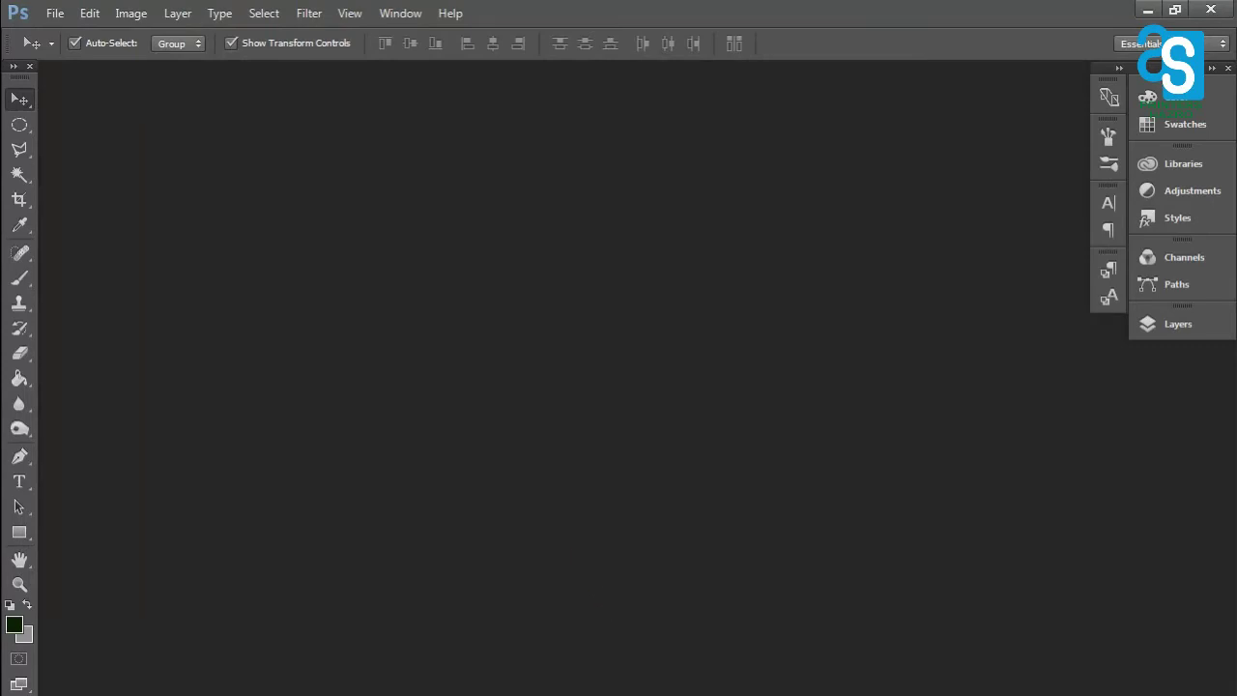
- Start a new document and name it "video thumbnail"
left_click(55, 14)
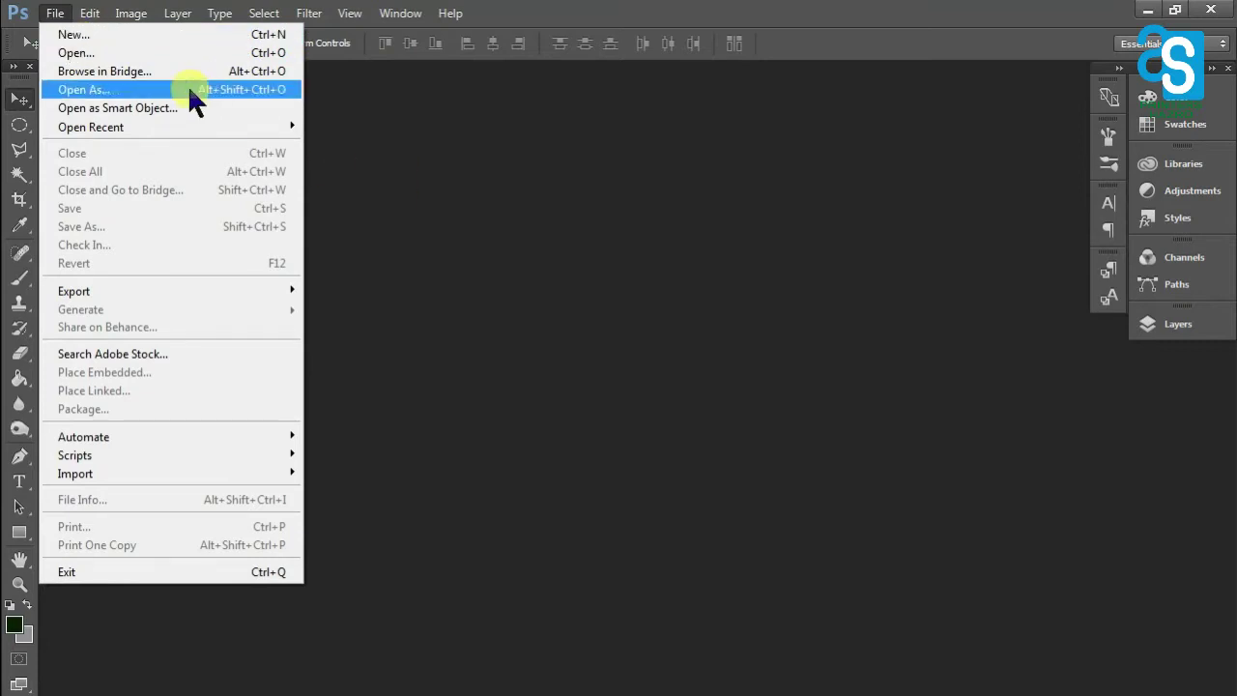
left_click(55, 13)
left_click(55, 13)
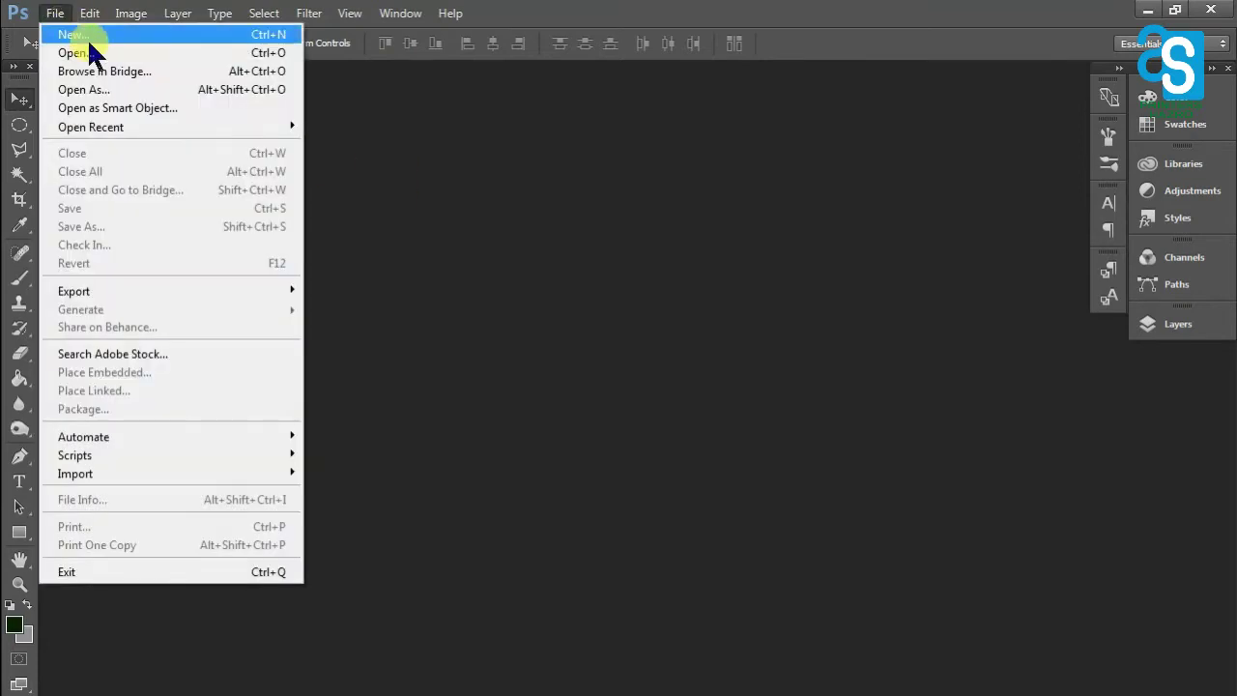
left_click(211, 37)
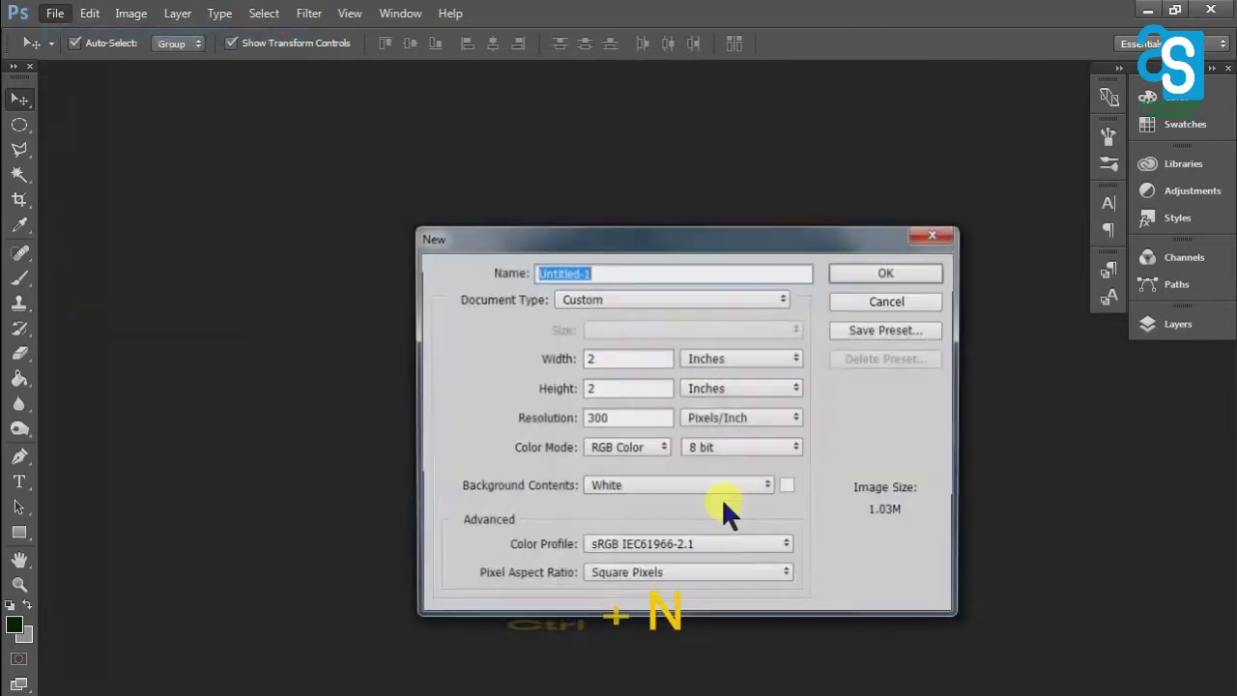
left_click_drag(703, 242, 663, 329)
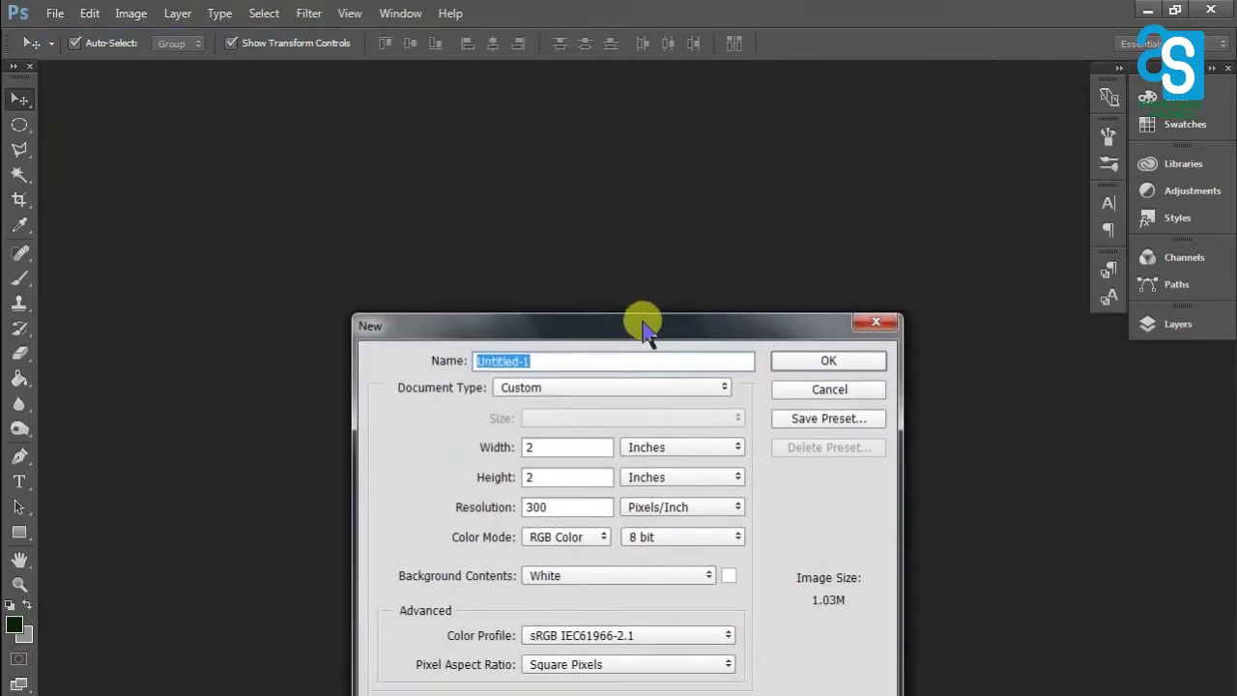
left_click(550, 361)
left_click_drag(511, 141, 276, 151)
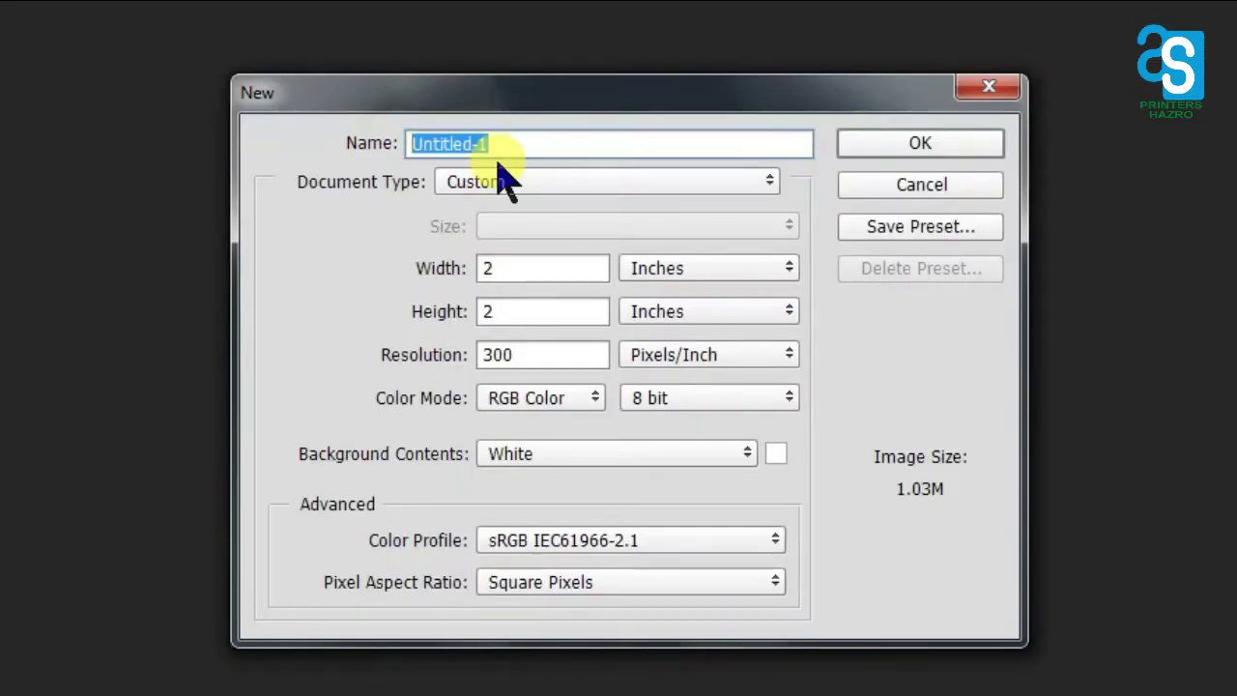
type("video thumbnail")
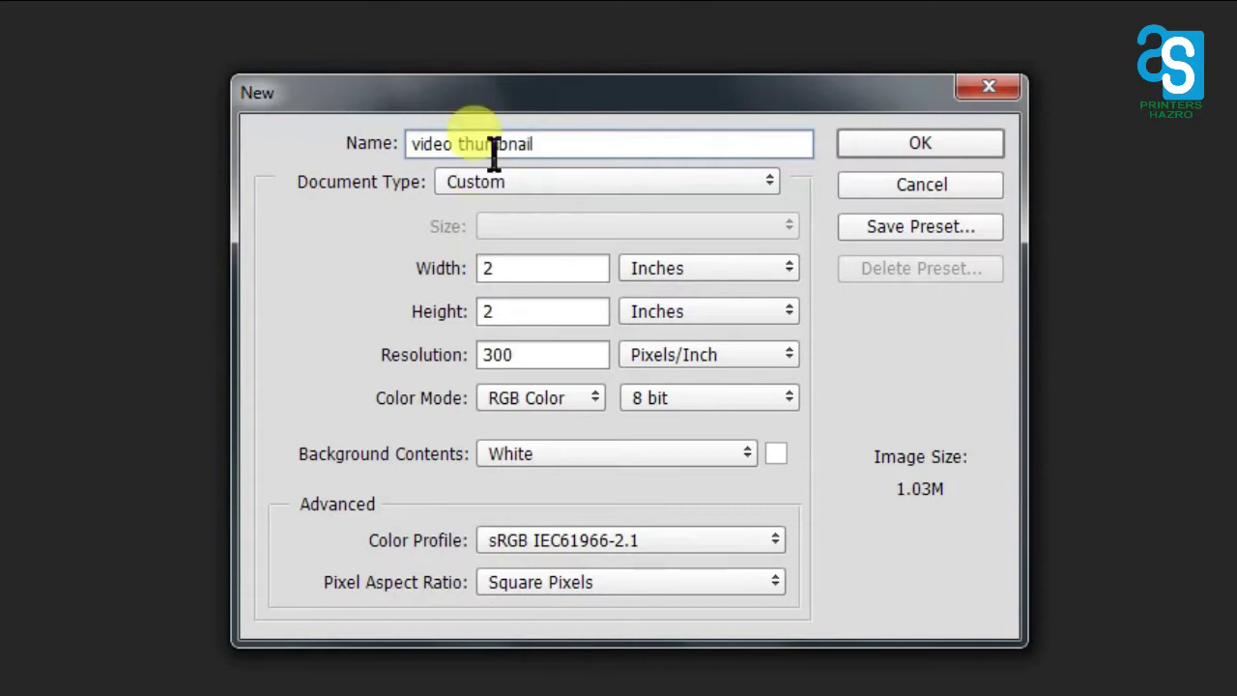
- Change the document units to pixels and set the width to 1280 and the height to 720
left_click(561, 271)
double_click(560, 270)
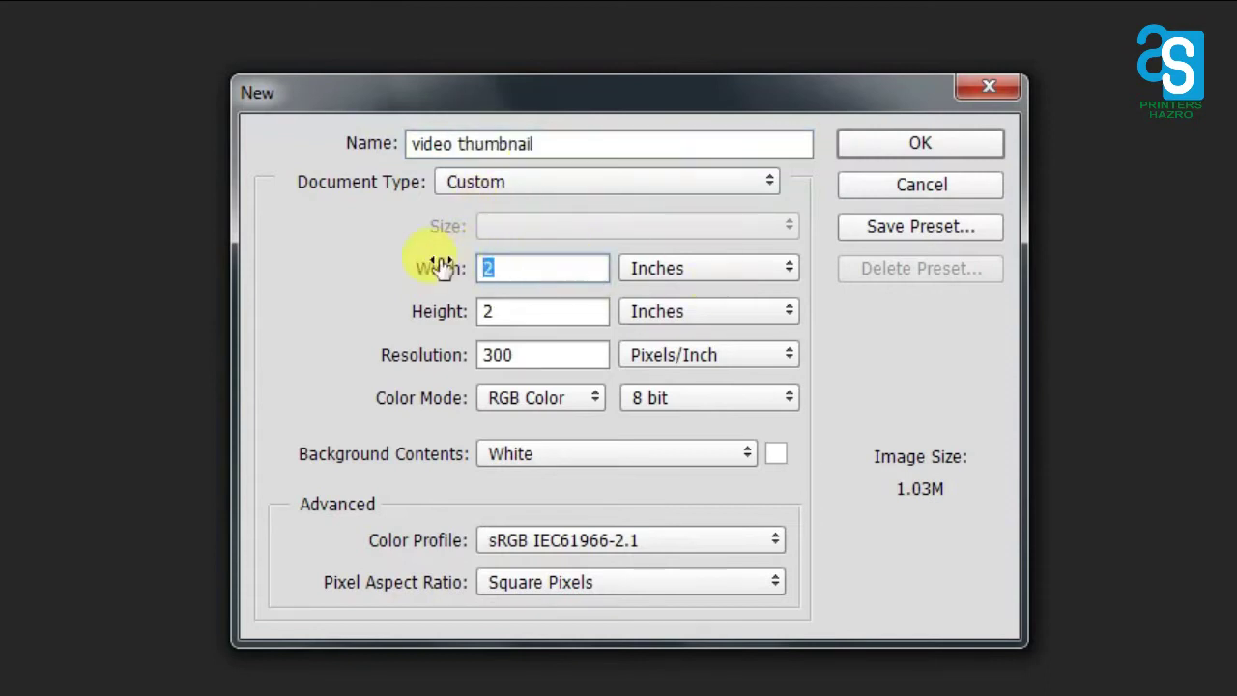
left_click(680, 270)
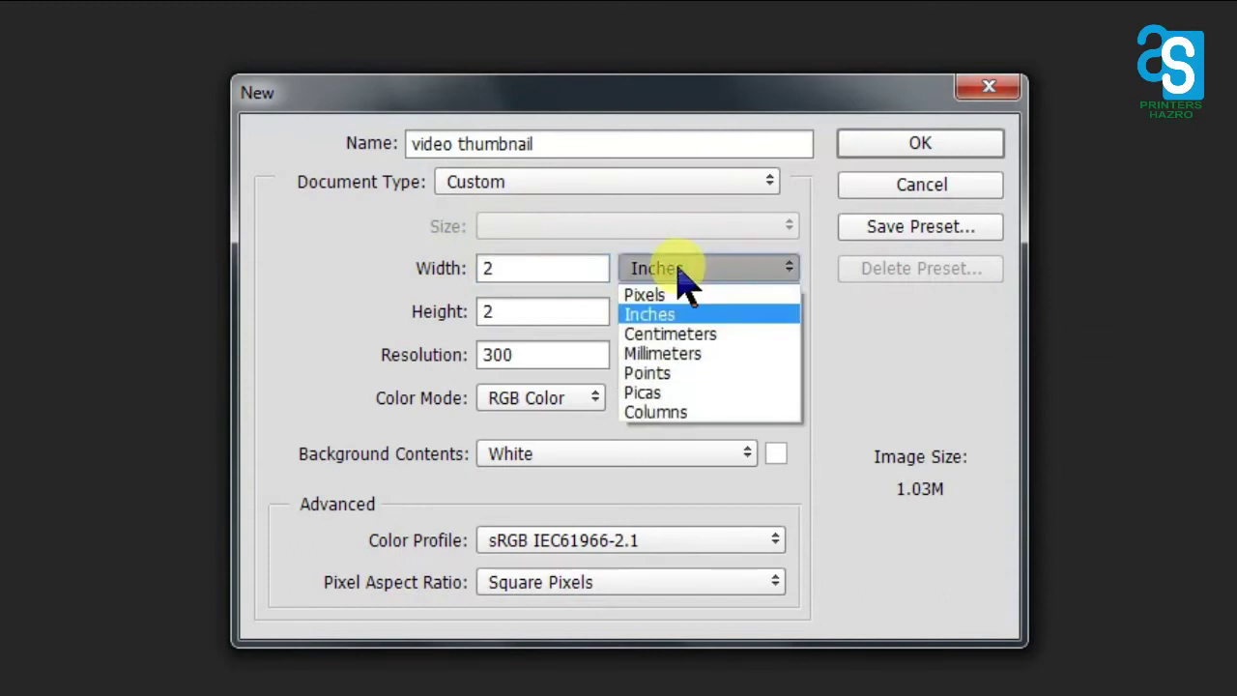
left_click(680, 271)
left_click(678, 270)
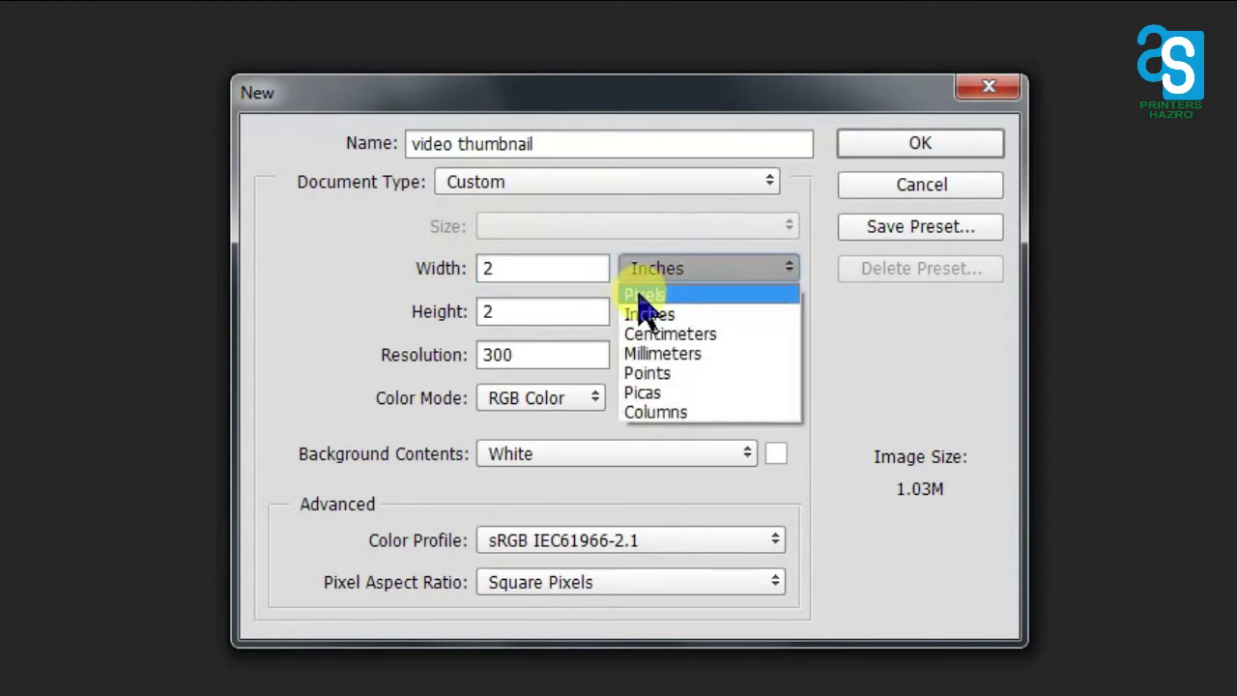
left_click(640, 295)
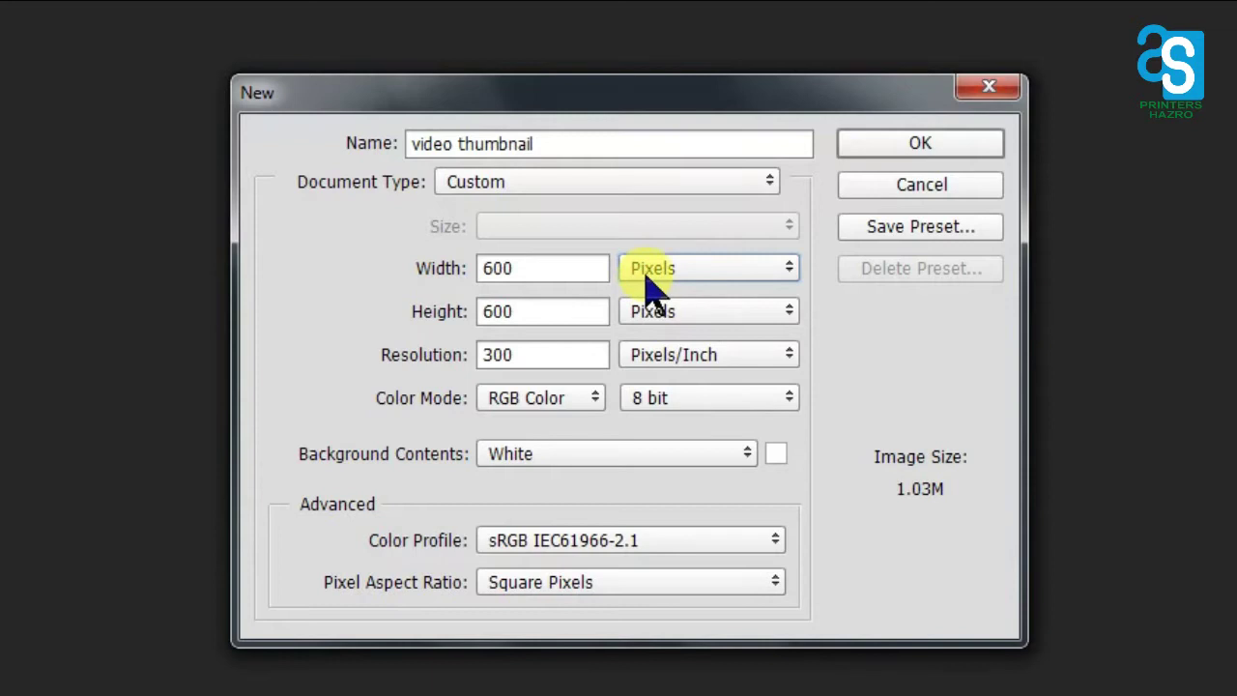
double_click(547, 267)
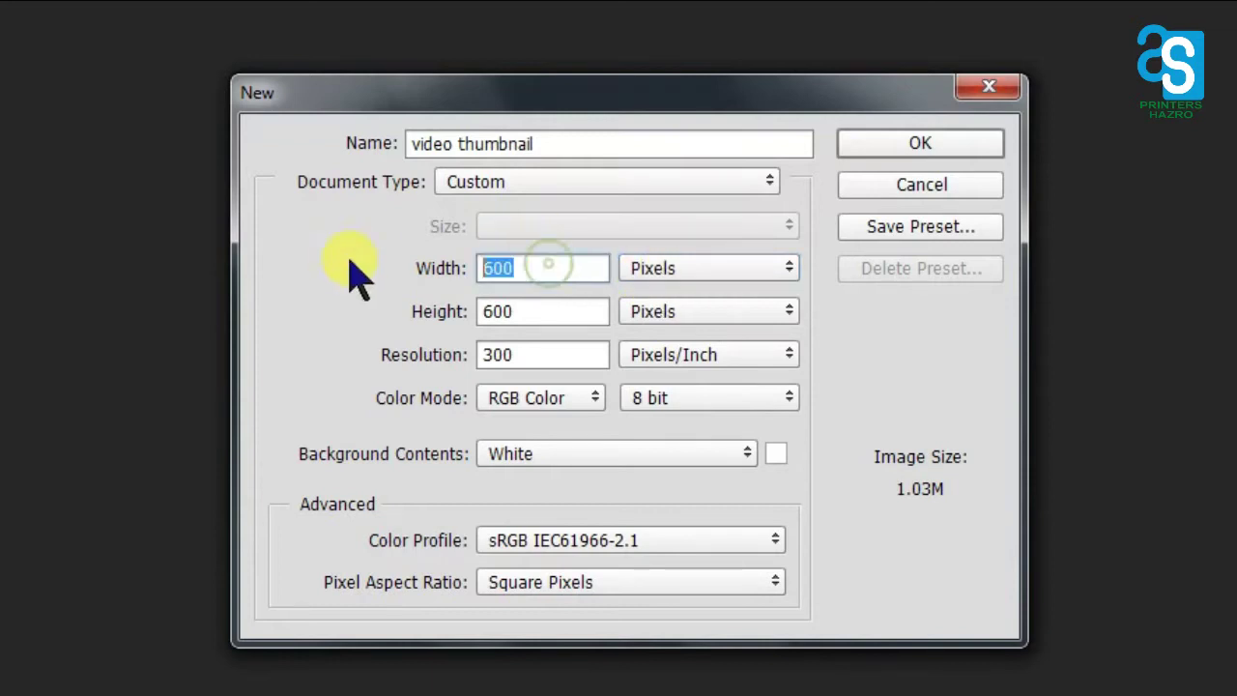
type("1280")
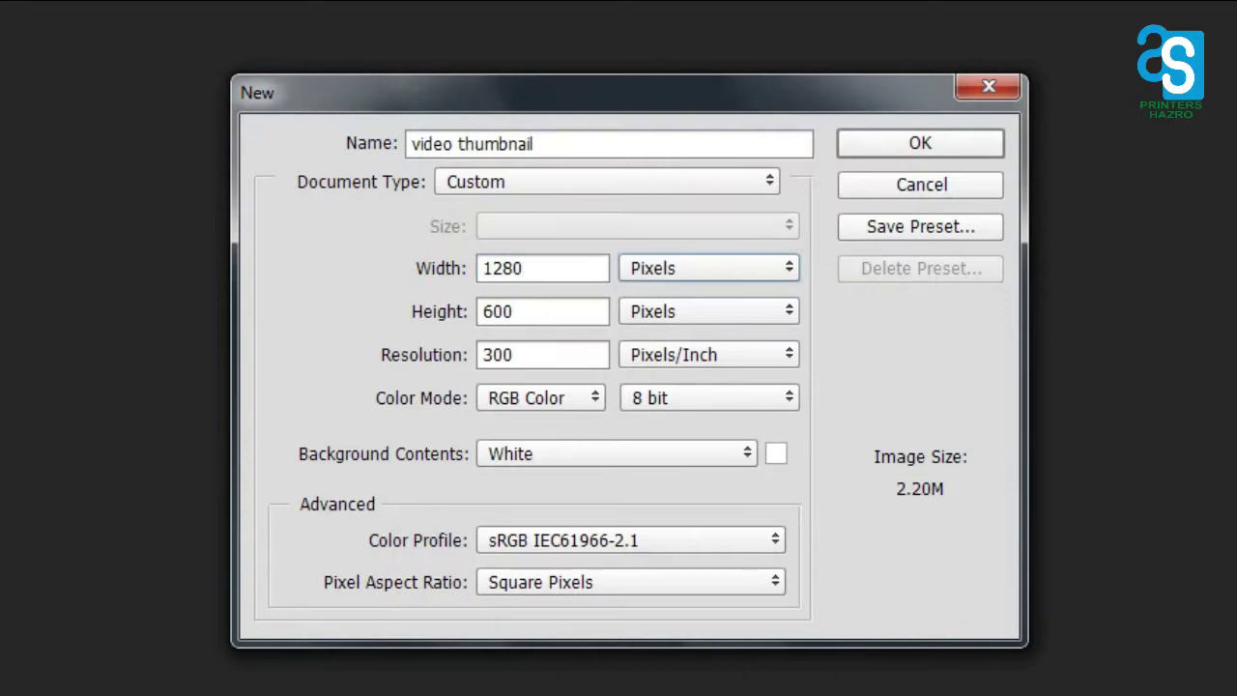
key("Tab")
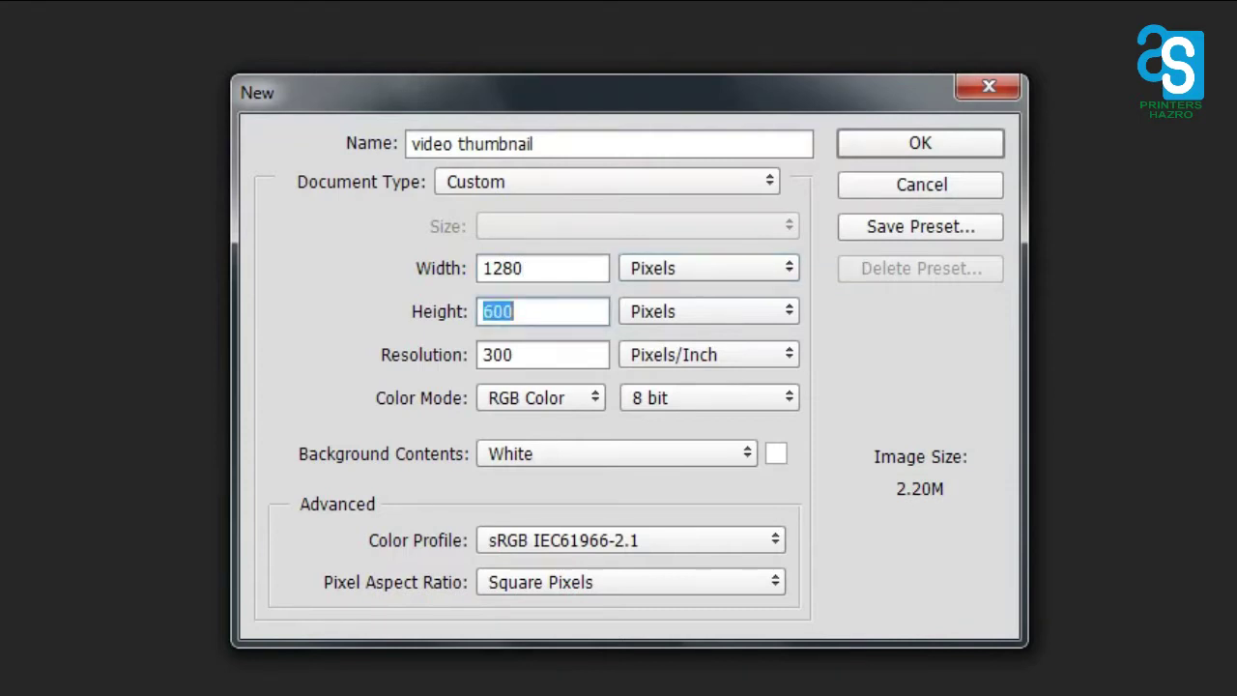
type("720")
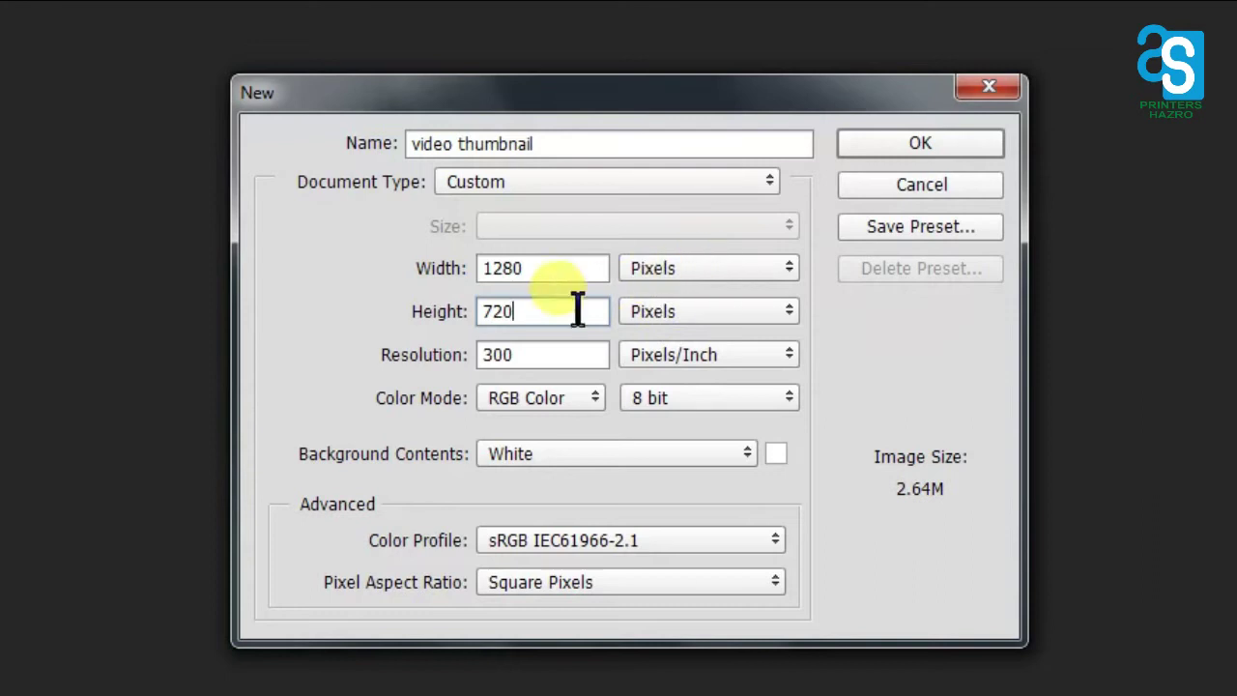
- Create the document with a resolution of 300 pixels/inch and the RGB Color mode
left_click_drag(532, 354, 384, 361)
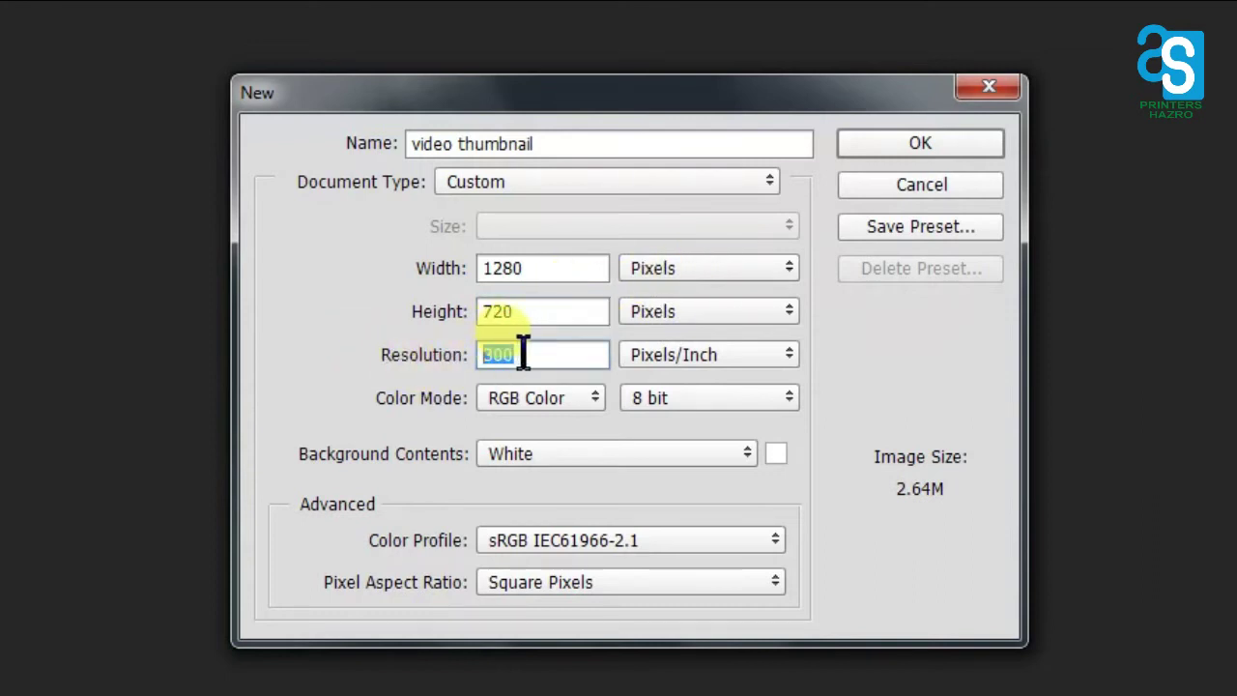
left_click(548, 355)
left_click_drag(547, 353, 492, 354)
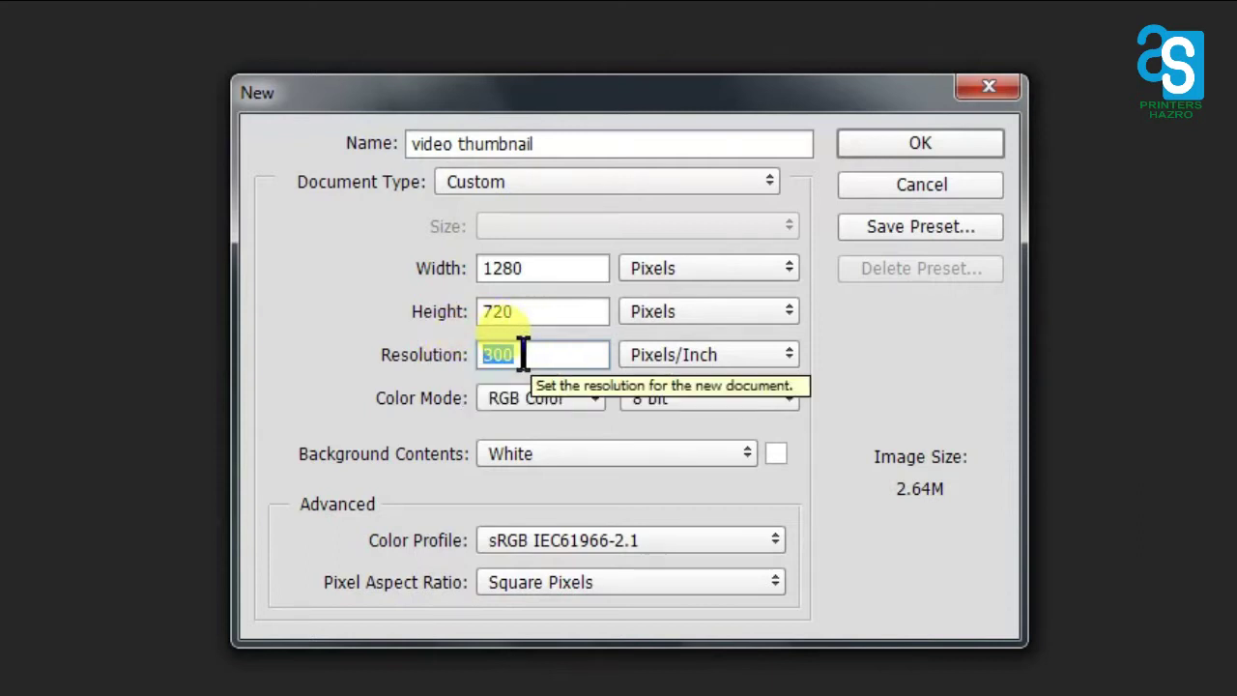
left_click(517, 354)
left_click_drag(518, 354, 358, 359)
left_click(523, 355)
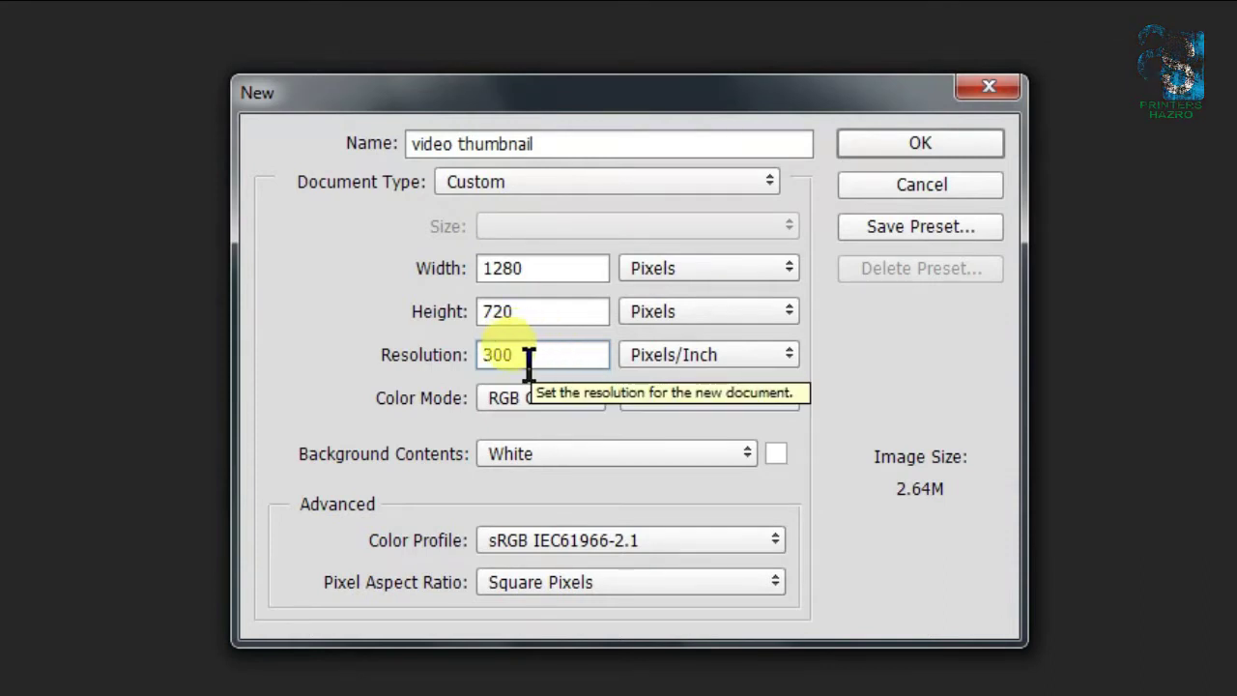
left_click_drag(529, 361, 304, 354)
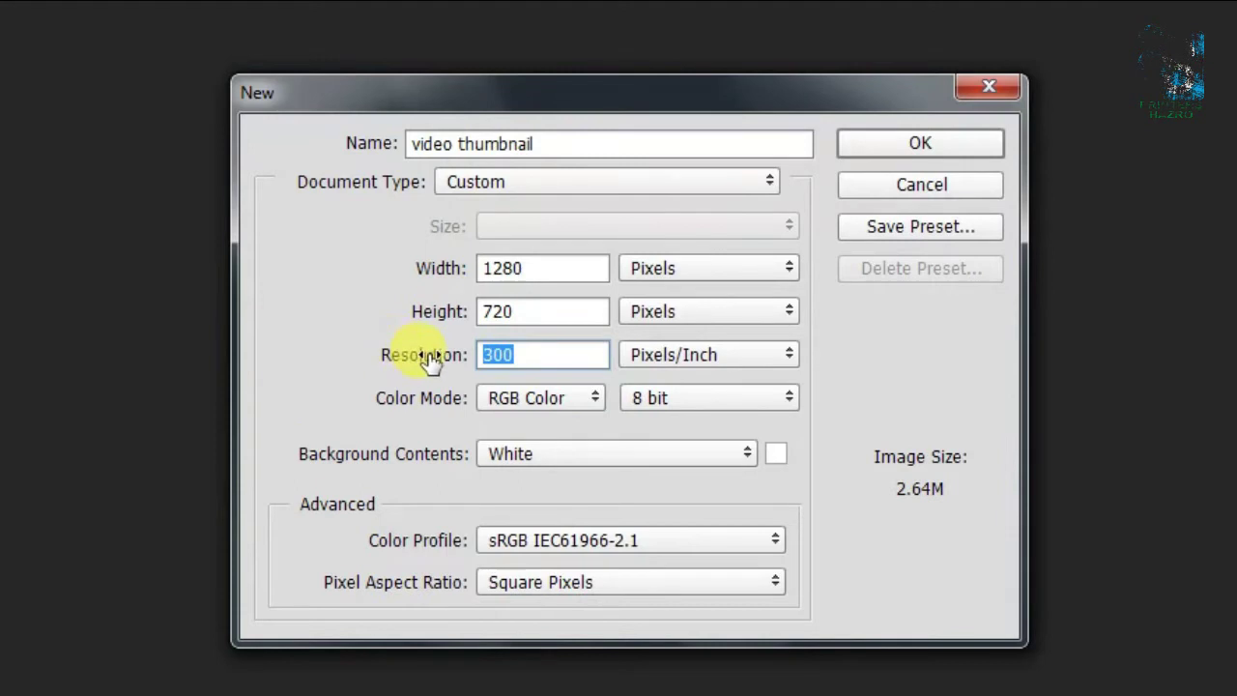
left_click(571, 406)
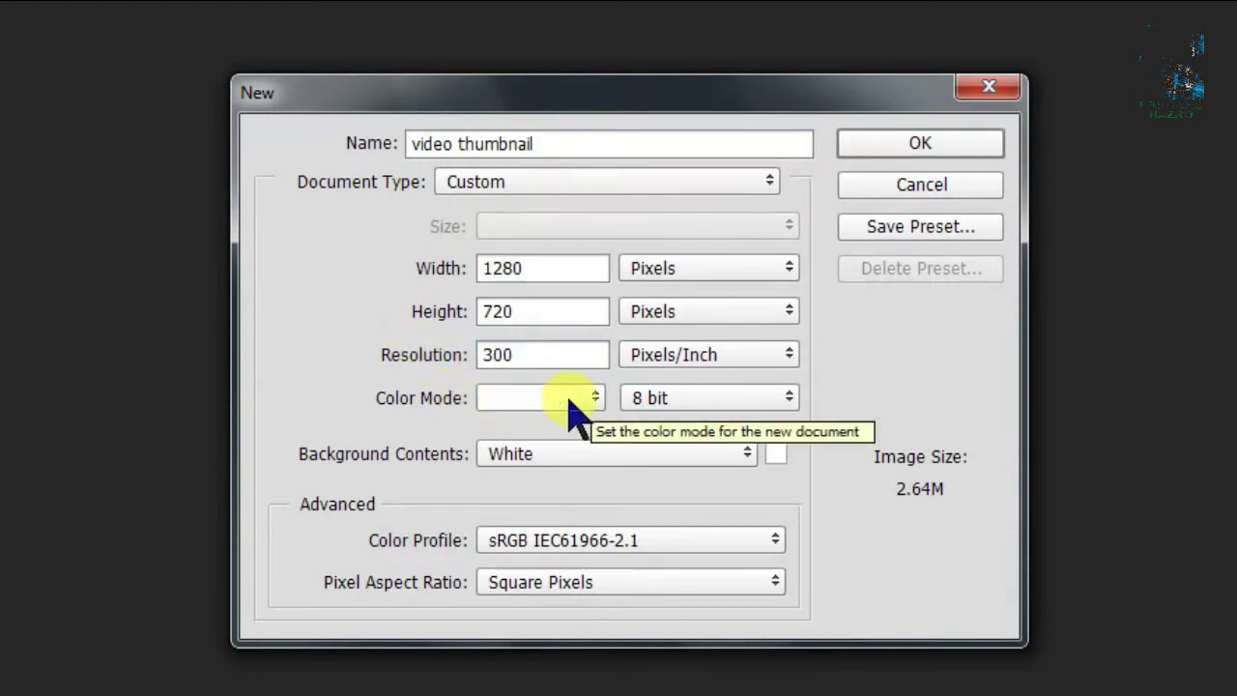
left_click(557, 466)
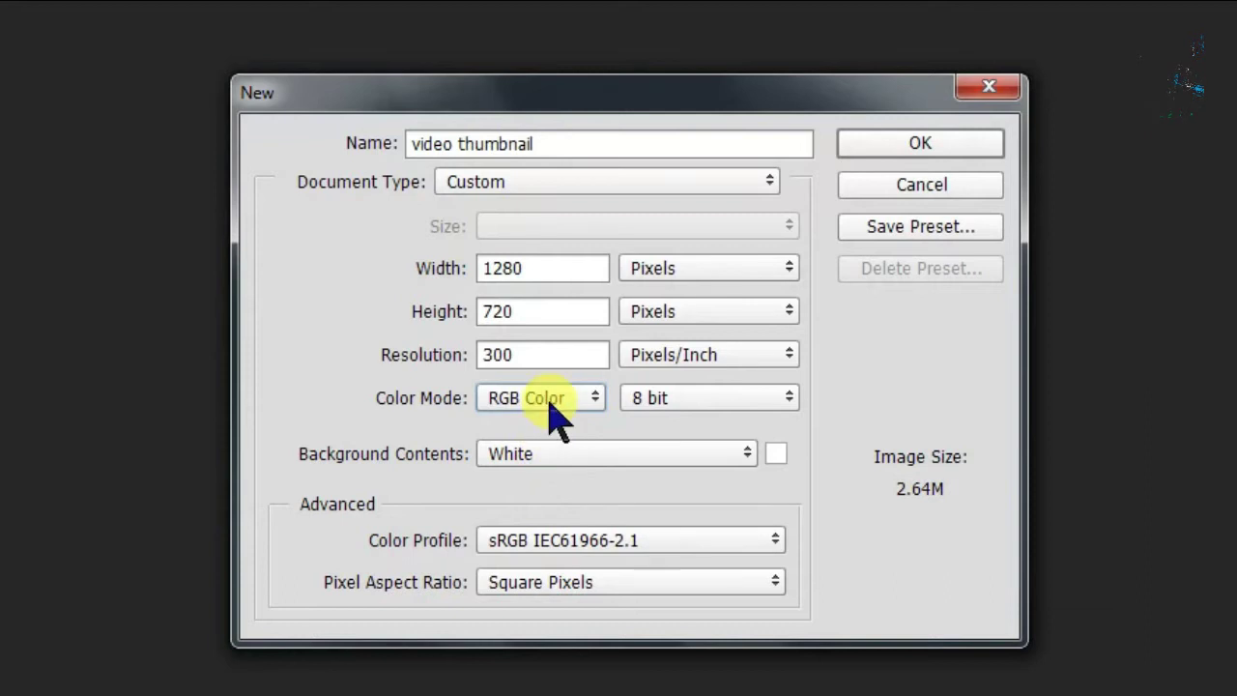
left_click(930, 143)
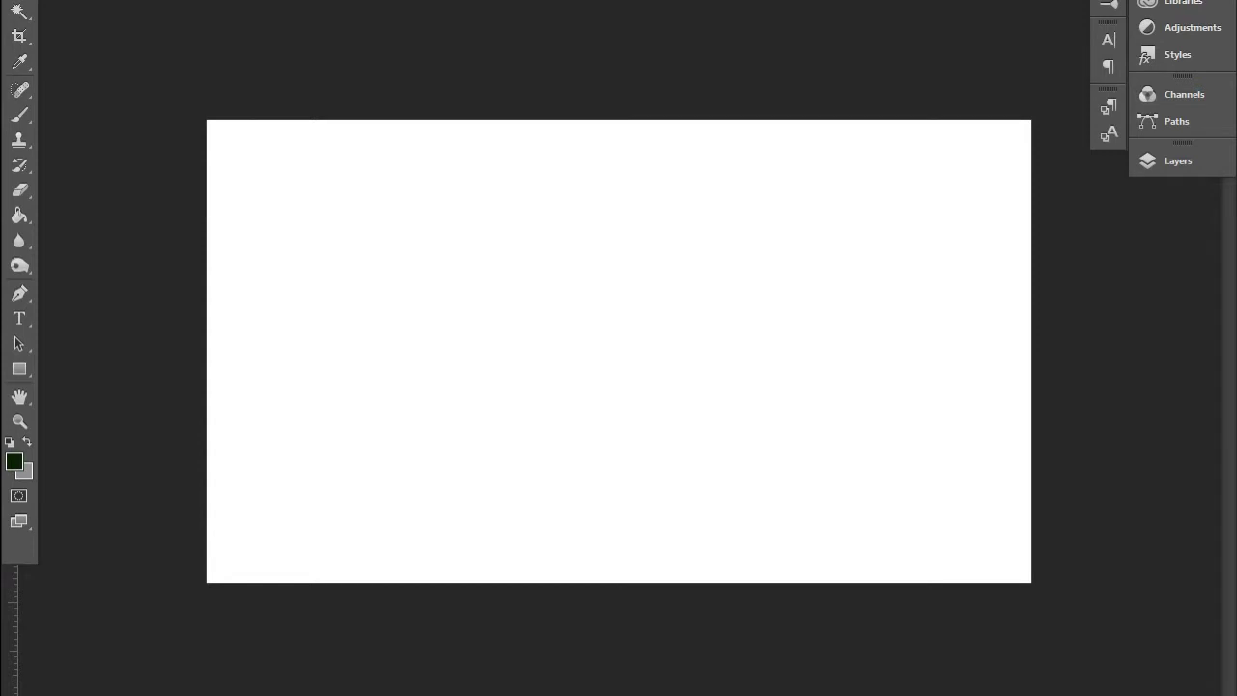
- Place margin guides just inside all four canvas edges, with the upper one at about 0.085 in
left_click_drag(583, 3, 589, 137)
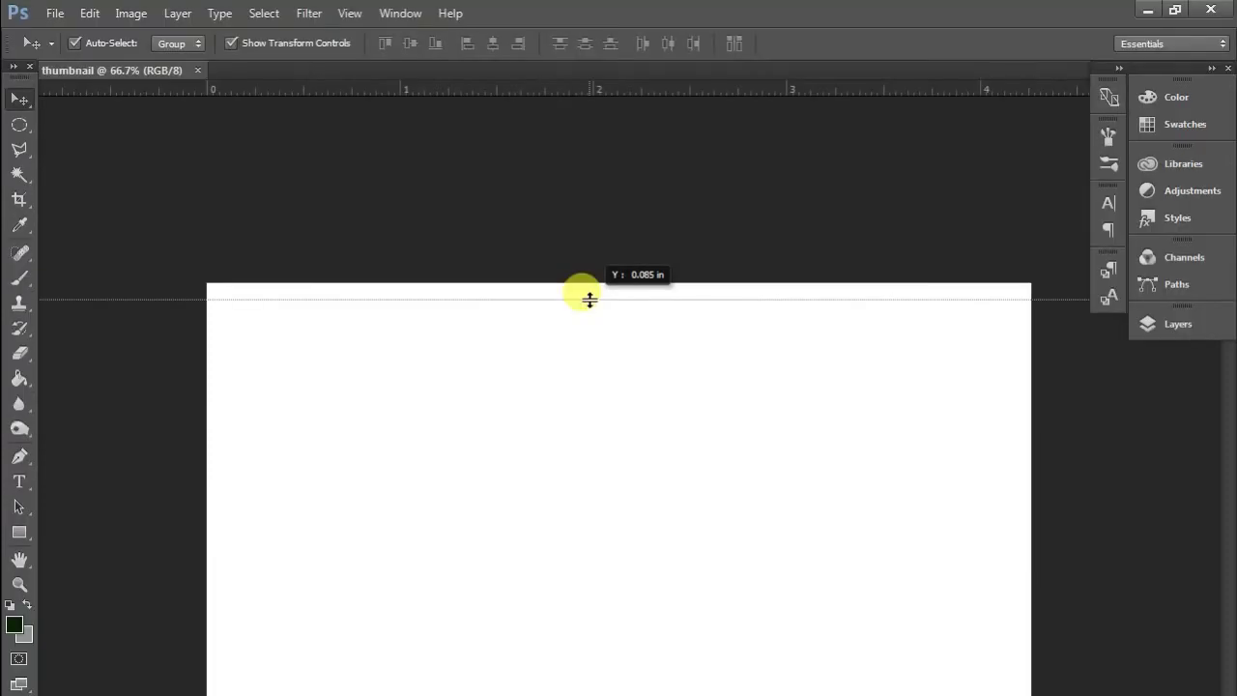
left_click_drag(589, 299, 590, 300)
left_click_drag(582, 97, 589, 695)
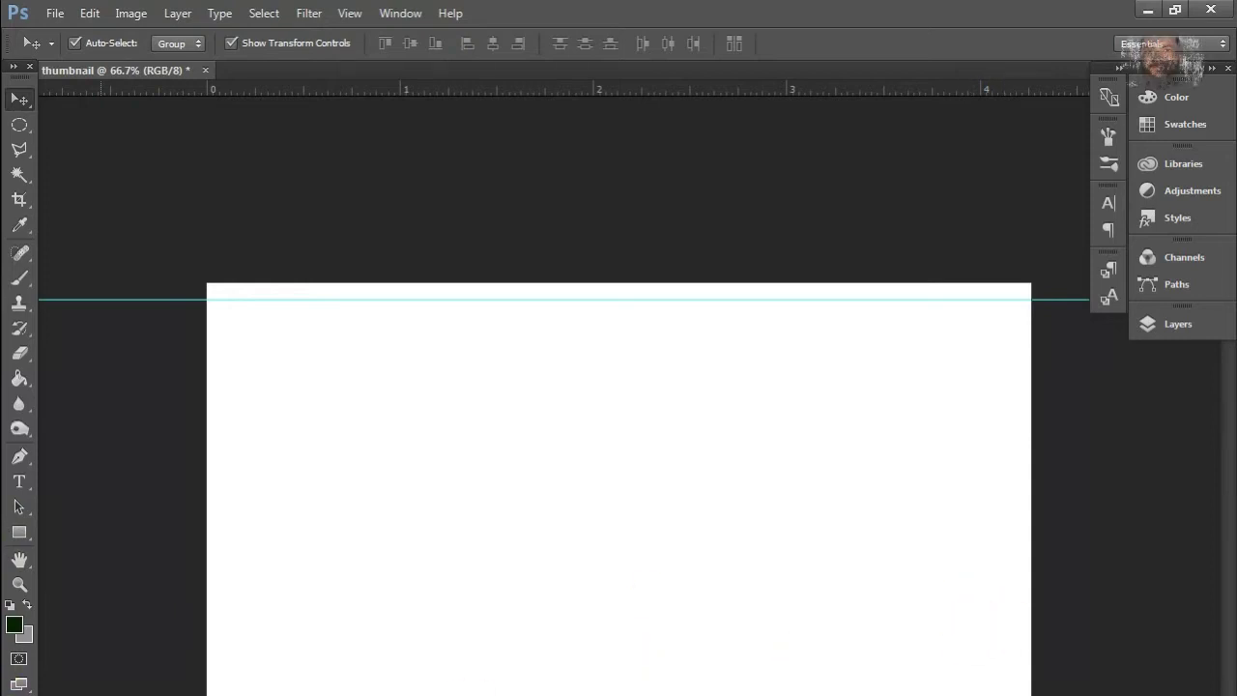
left_click_drag(826, 695, 1018, 695)
left_click_drag(195, 695, 220, 695)
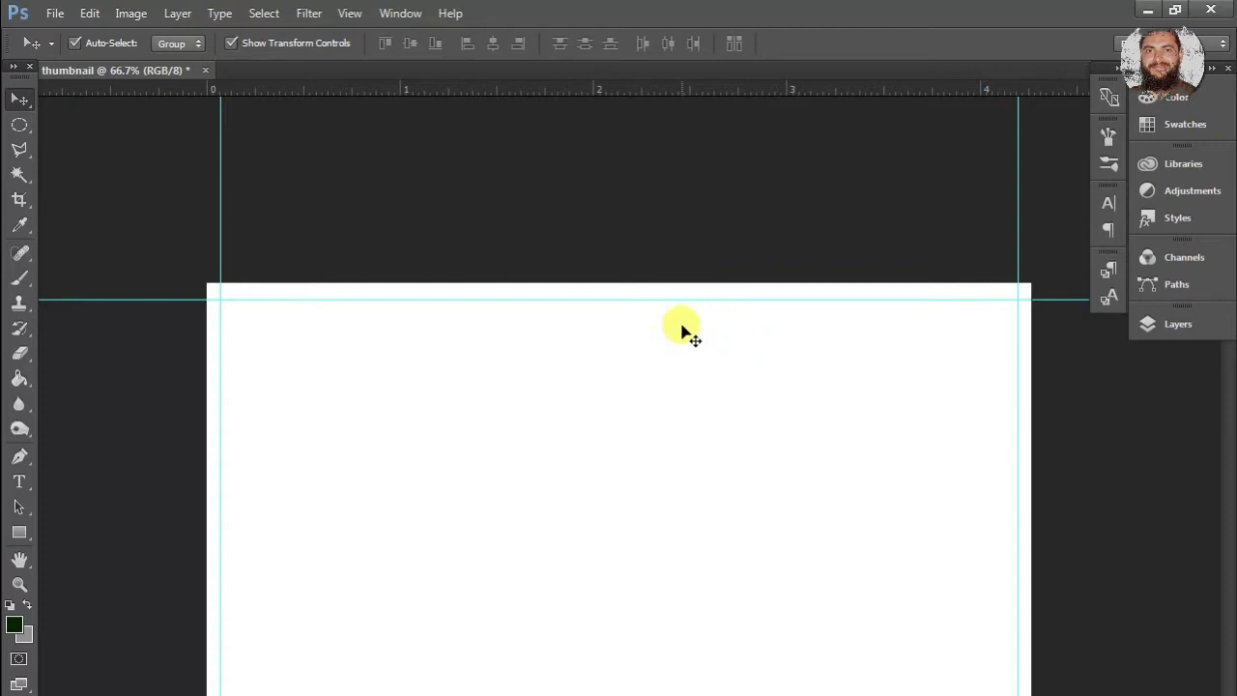
- Unlock the Background layer and add a Color Overlay effect to it
left_click(1153, 329)
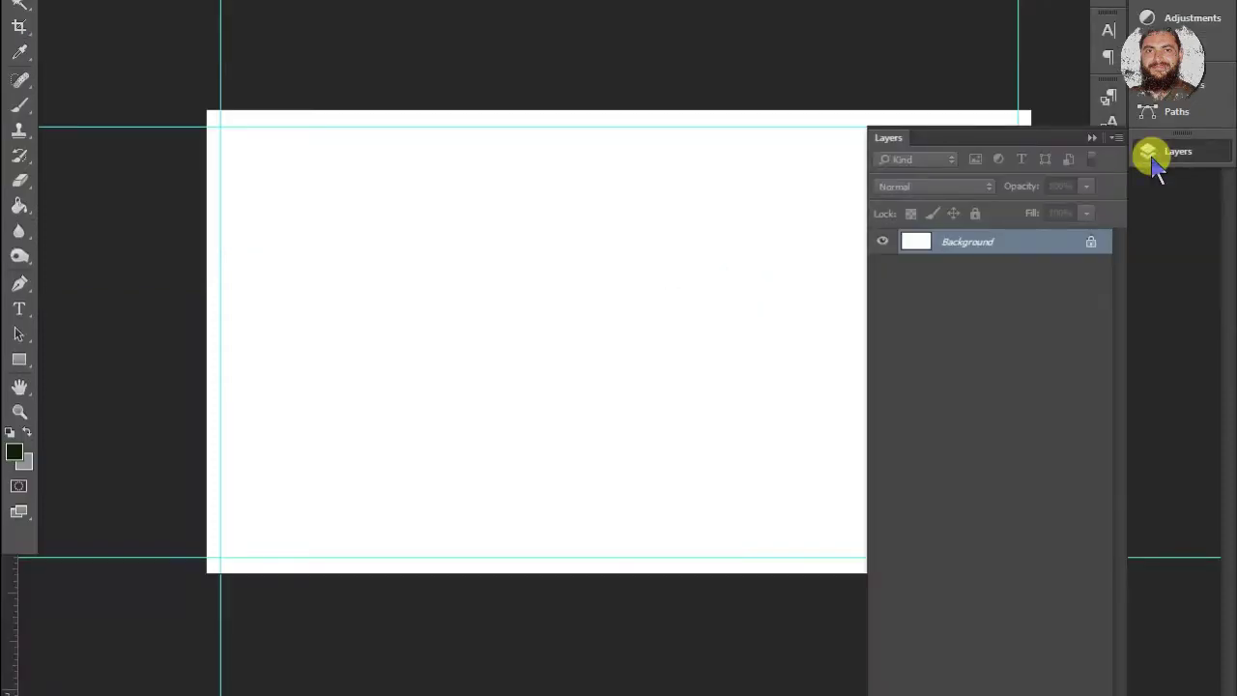
left_click(1093, 243)
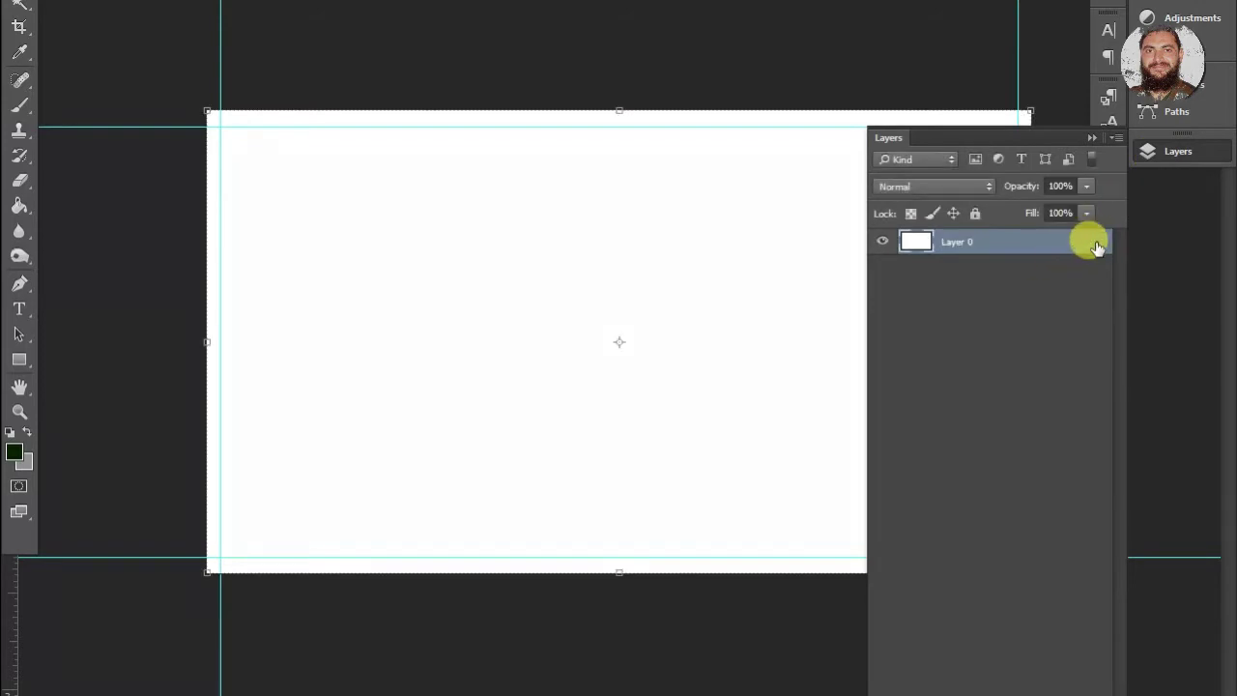
double_click(1029, 249)
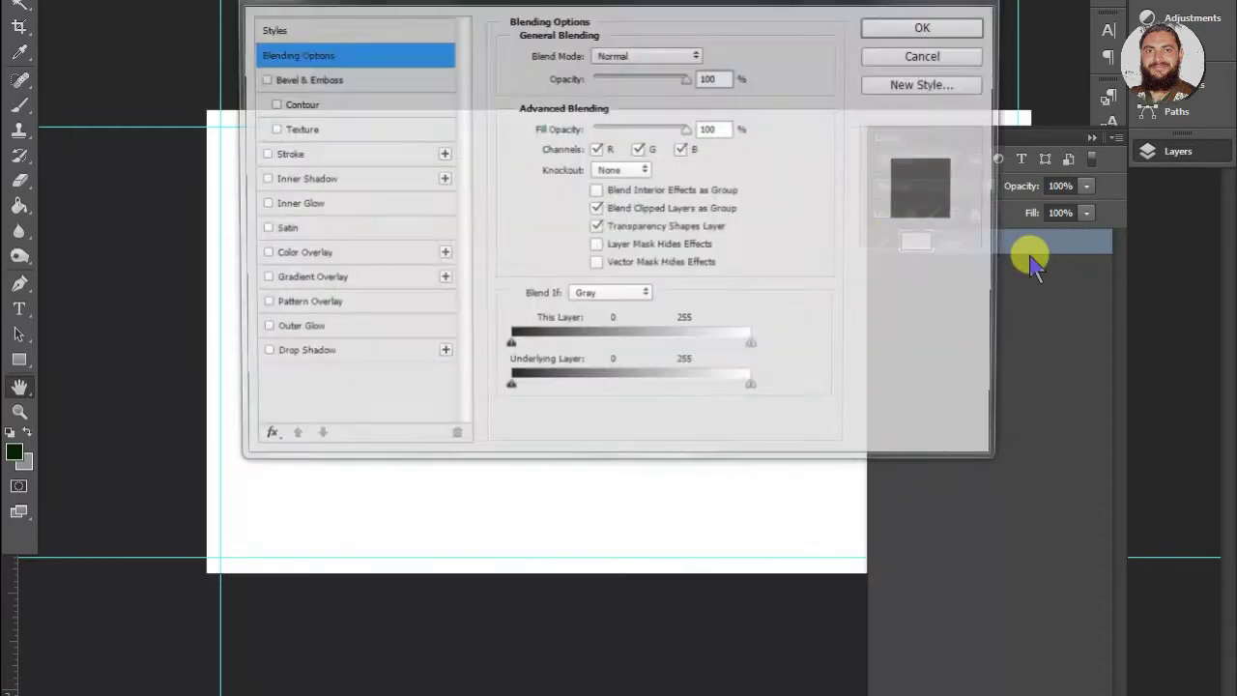
left_click_drag(546, 8, 690, 47)
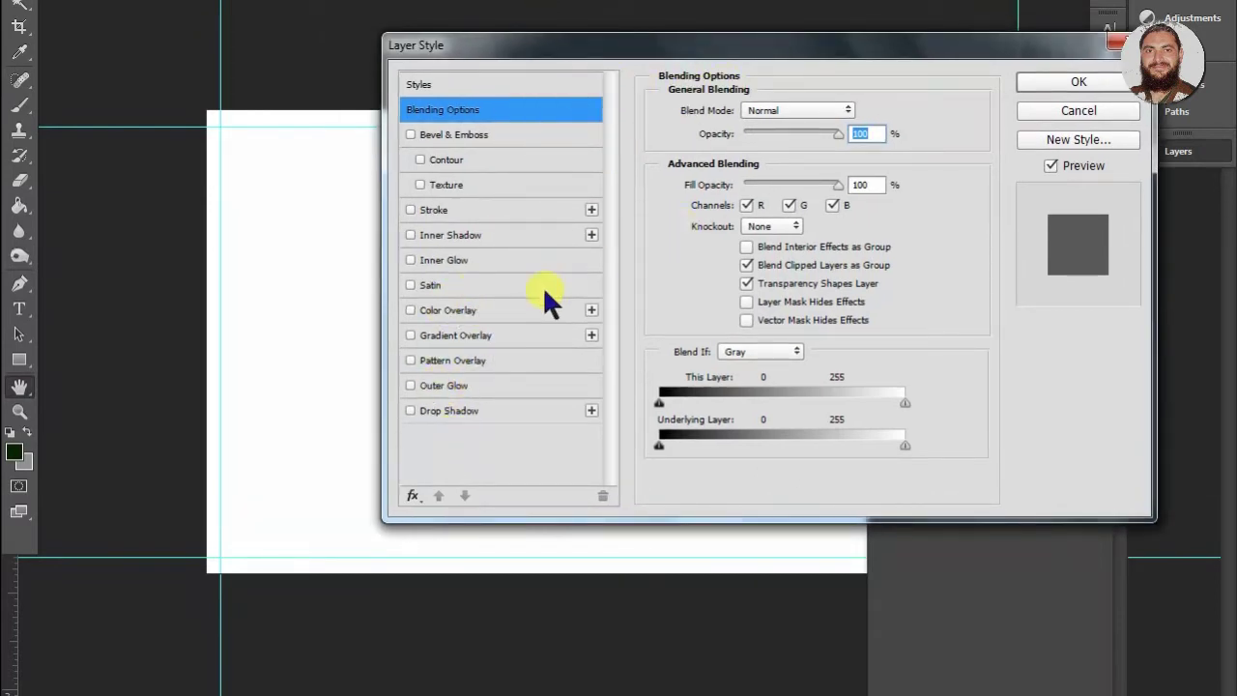
left_click(457, 312)
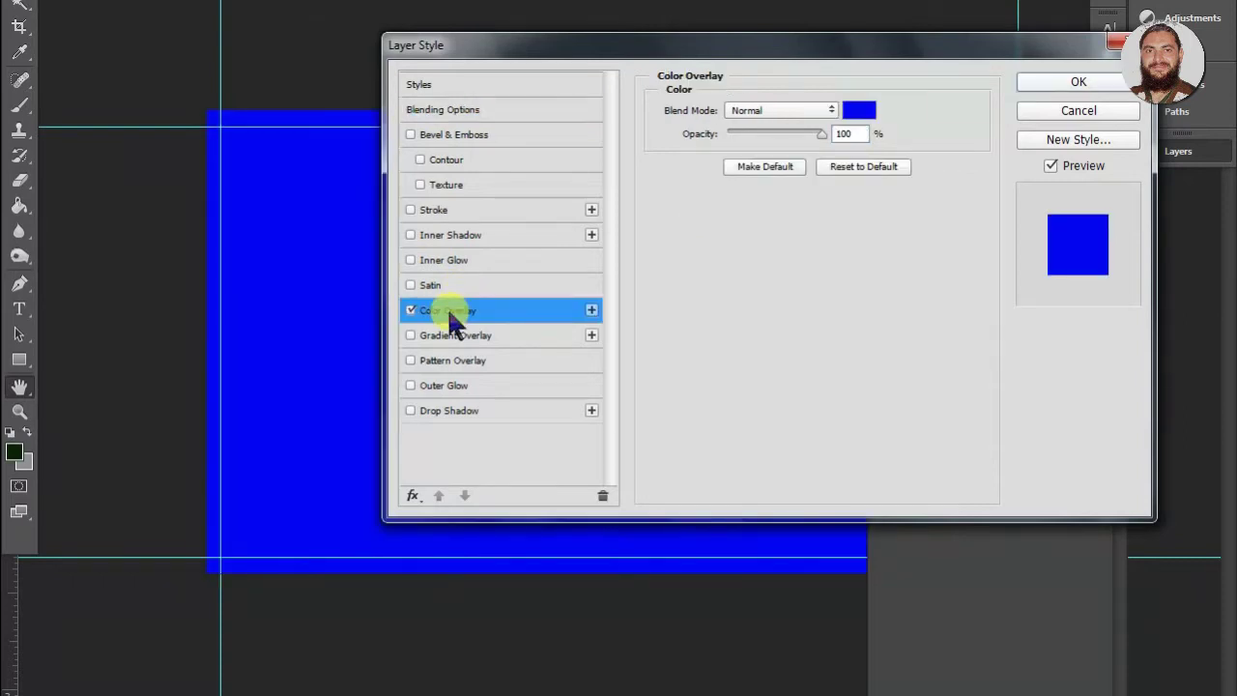
- Set the overlay colour to yellow with cyan 0% and yellow 100%, and apply the layer style
left_click(860, 108)
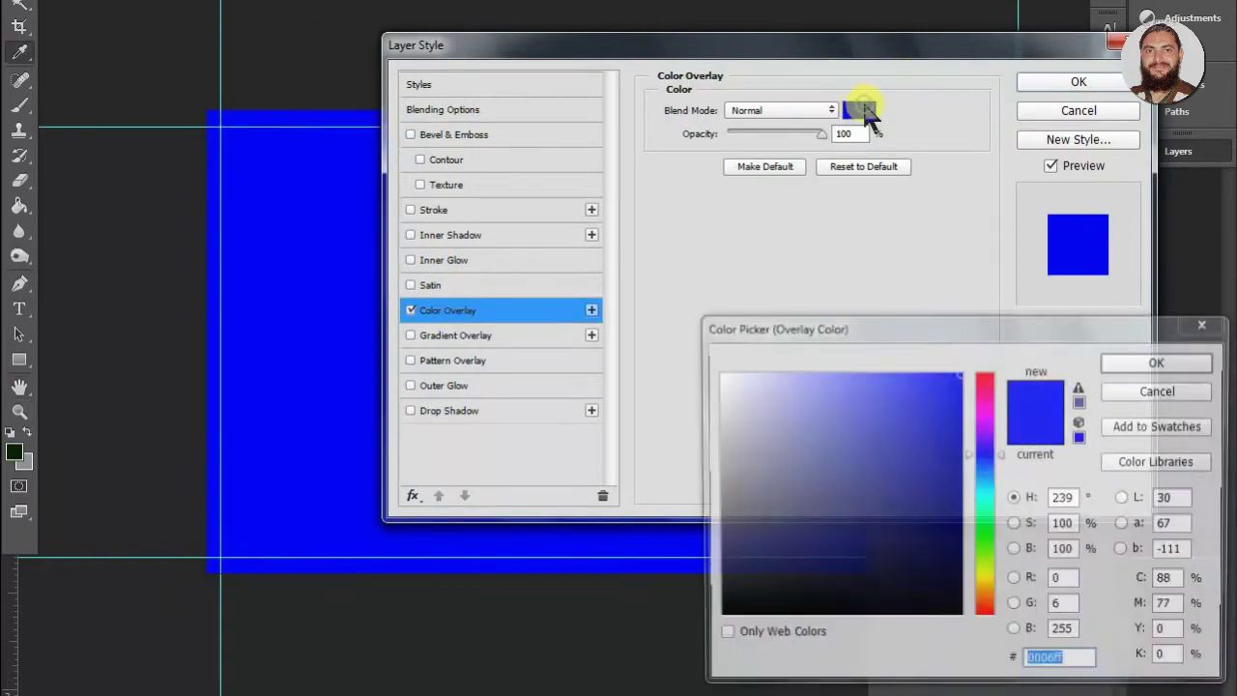
left_click(986, 578)
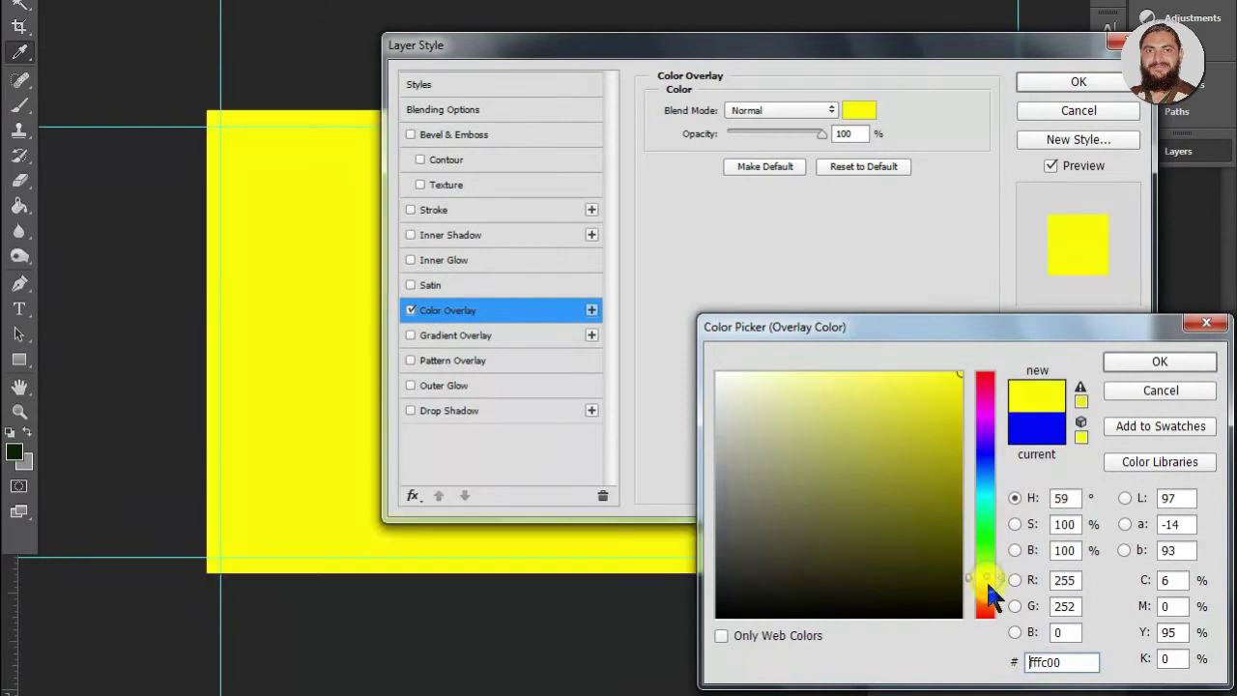
left_click(1167, 580)
type("0")
key("Tab")
type("100")
key("Return")
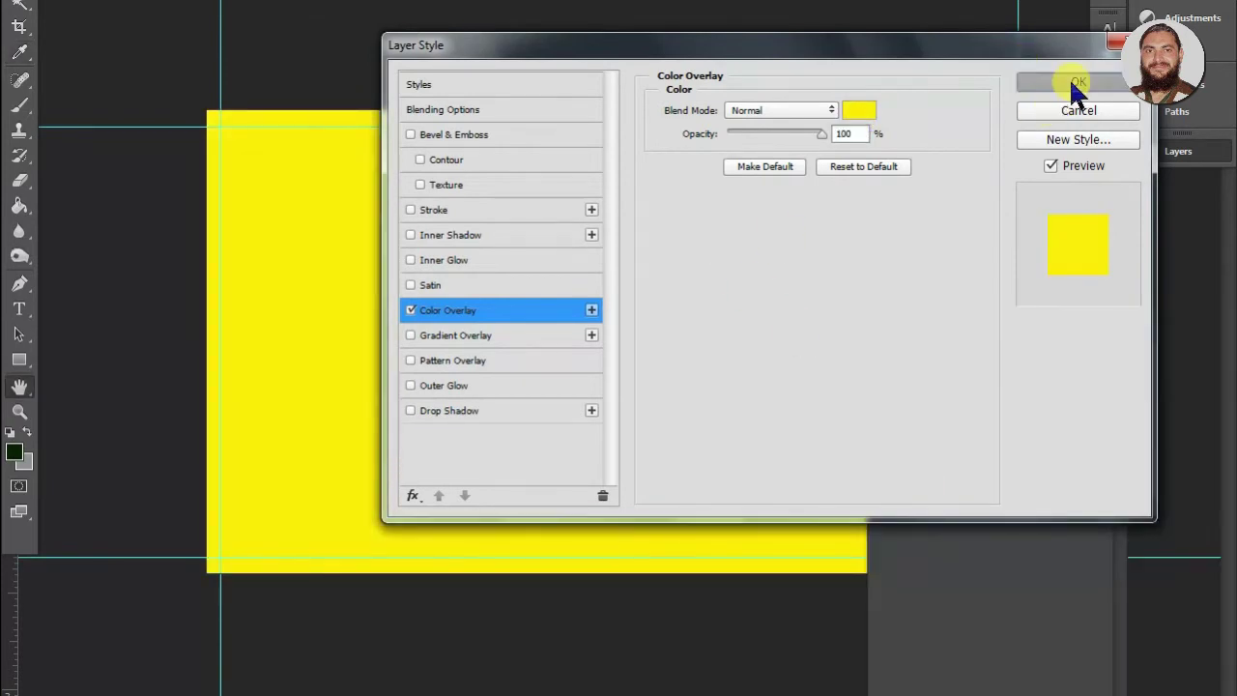
left_click(1074, 83)
left_click(1162, 155)
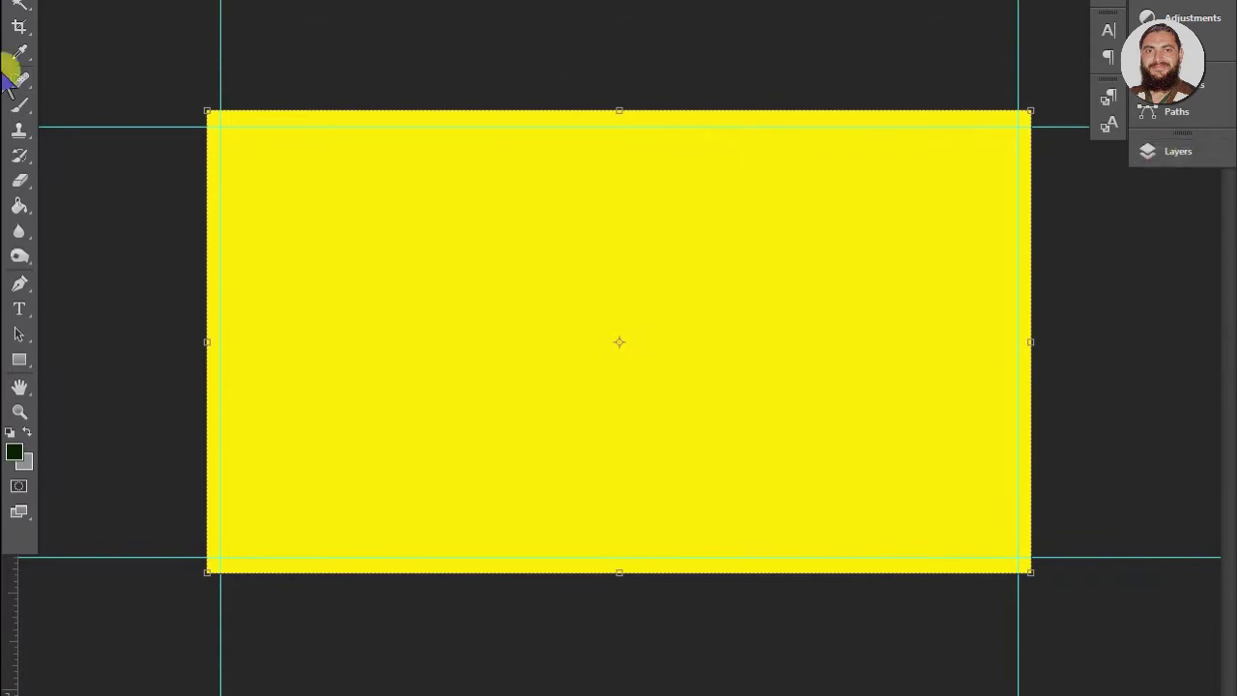
- Draw a rectangle about 478 x 721 px with the Rectangle Tool, covering the full height along the canvas's right edge
left_click(31, 370)
left_click(75, 358)
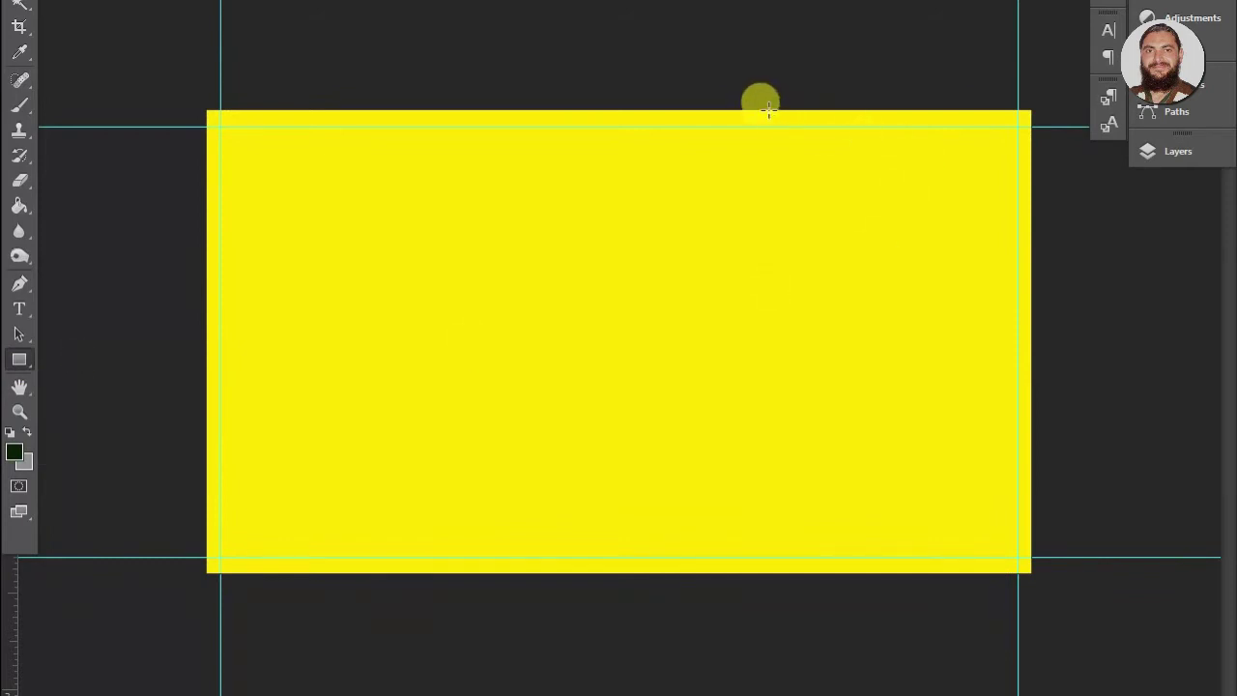
left_click(768, 109)
left_click(679, 205)
left_click(20, 363)
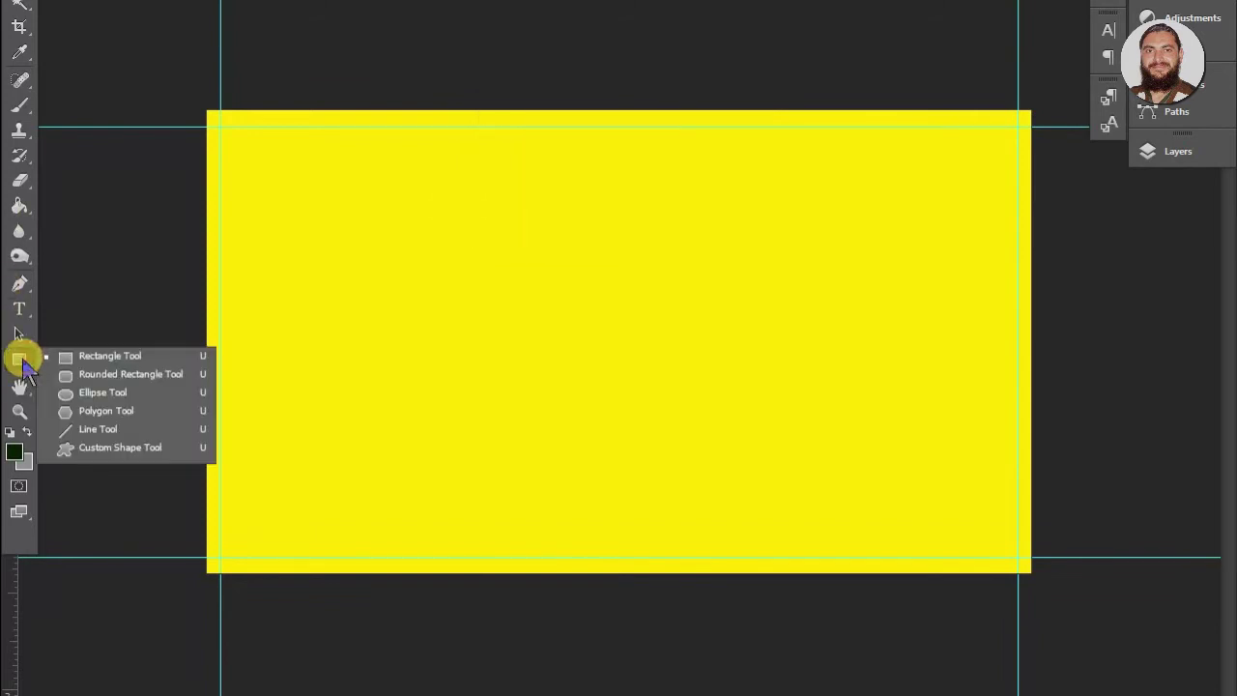
left_click(20, 359)
left_click(19, 360)
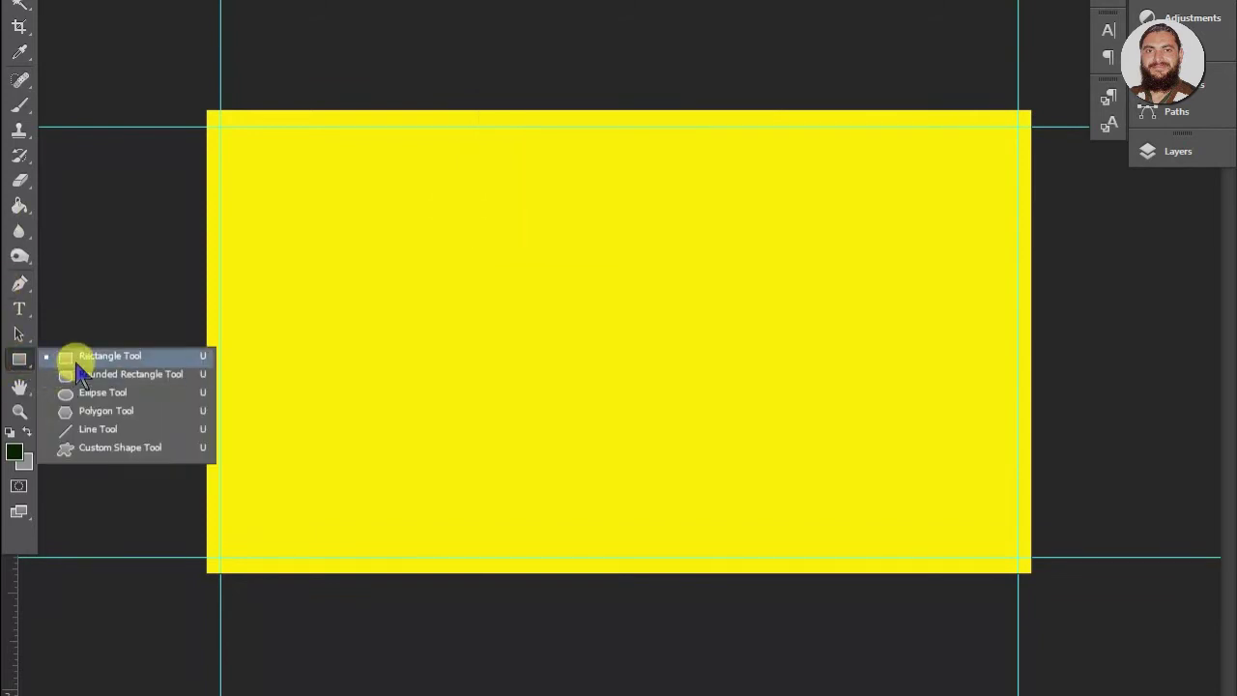
left_click(77, 360)
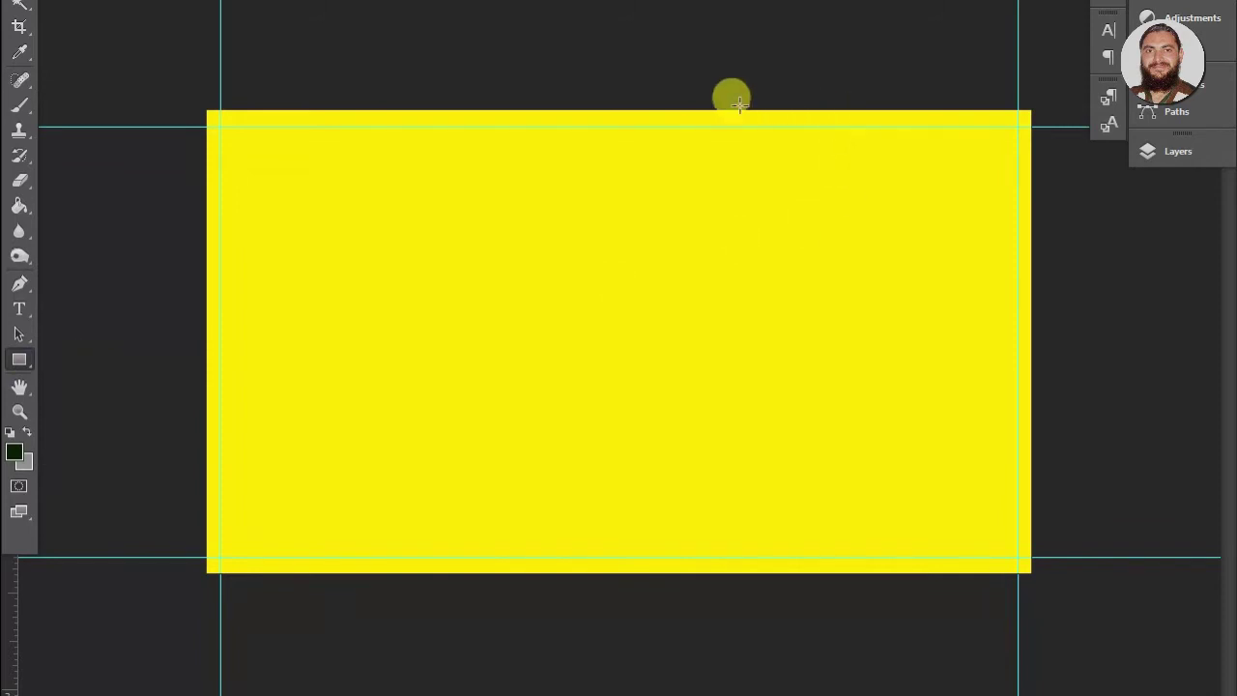
left_click_drag(723, 108, 1021, 565)
left_click(973, 460)
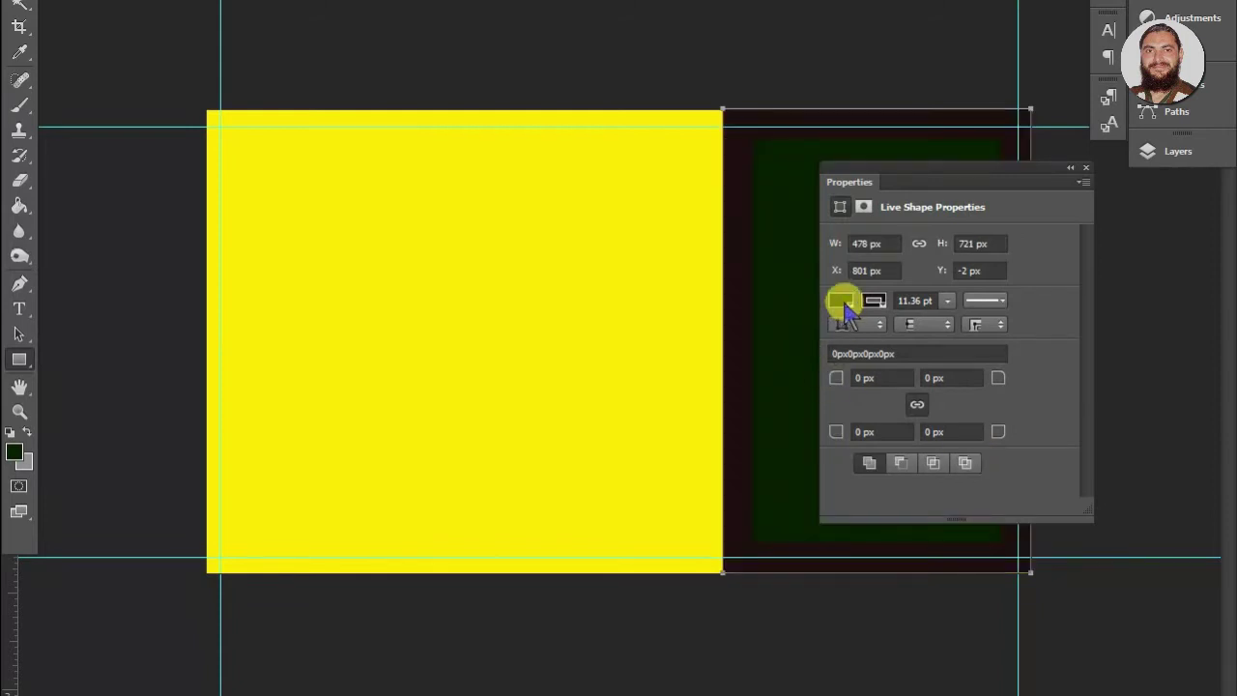
- Fill the rectangle with the recently used light blue and remove its stroke
left_click(844, 304)
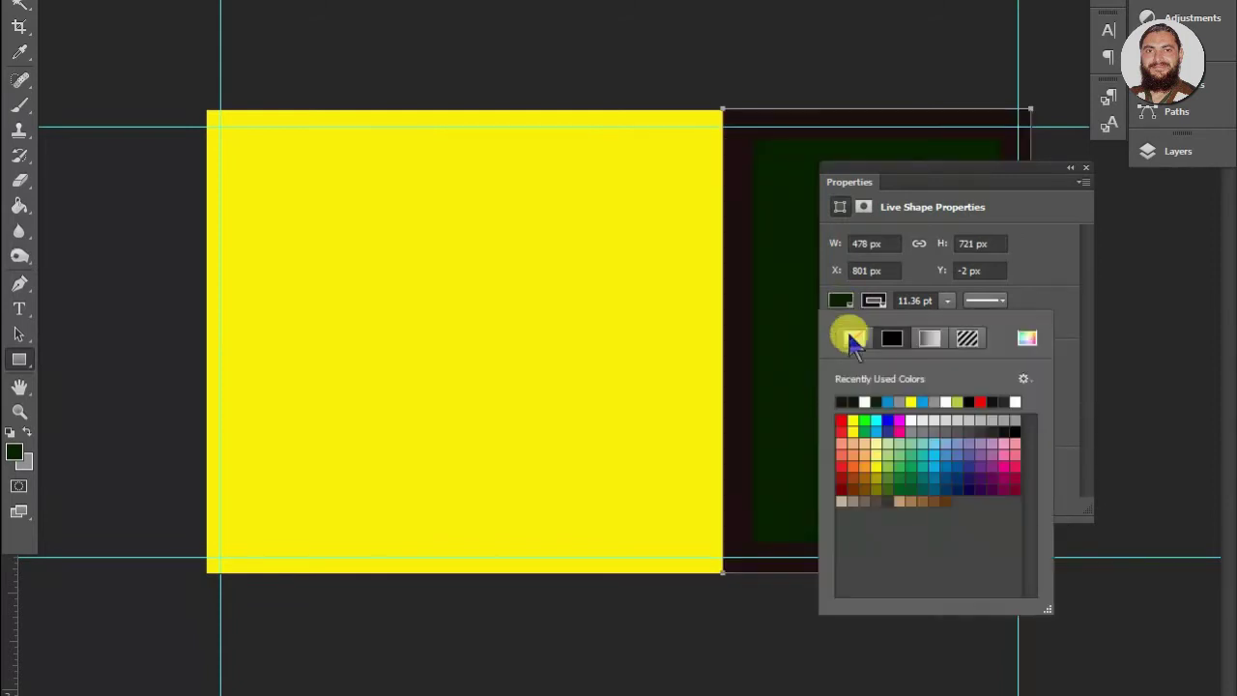
left_click(887, 402)
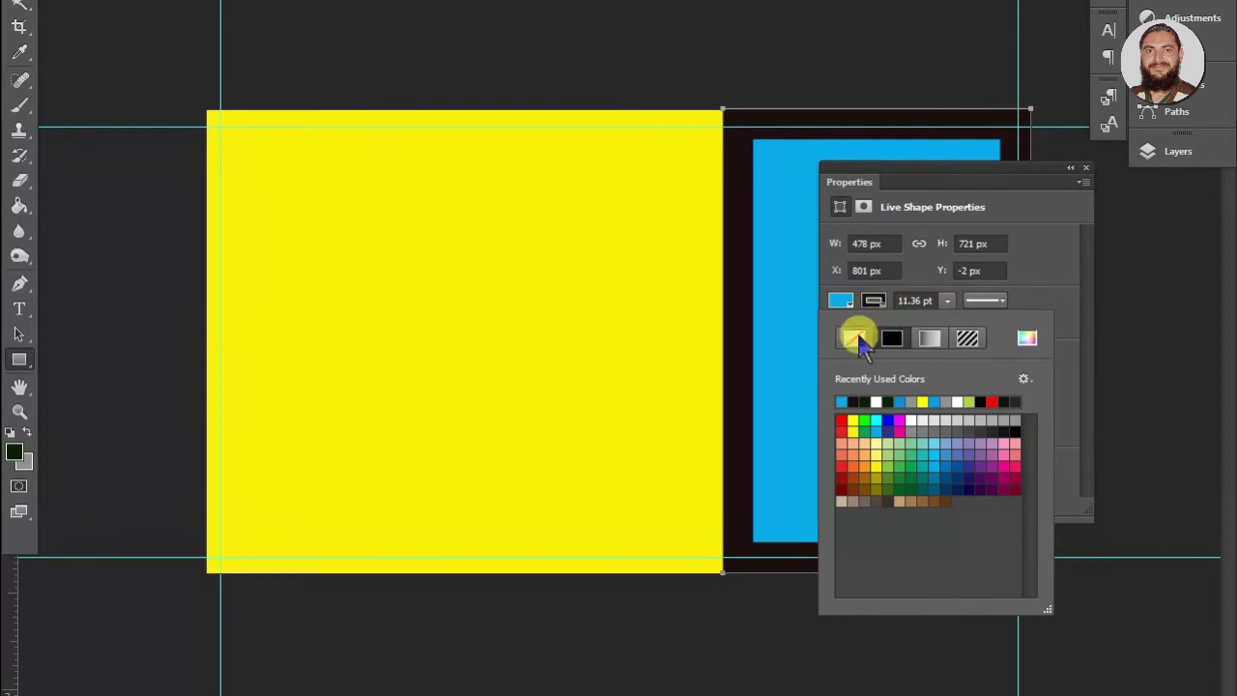
left_click(855, 337)
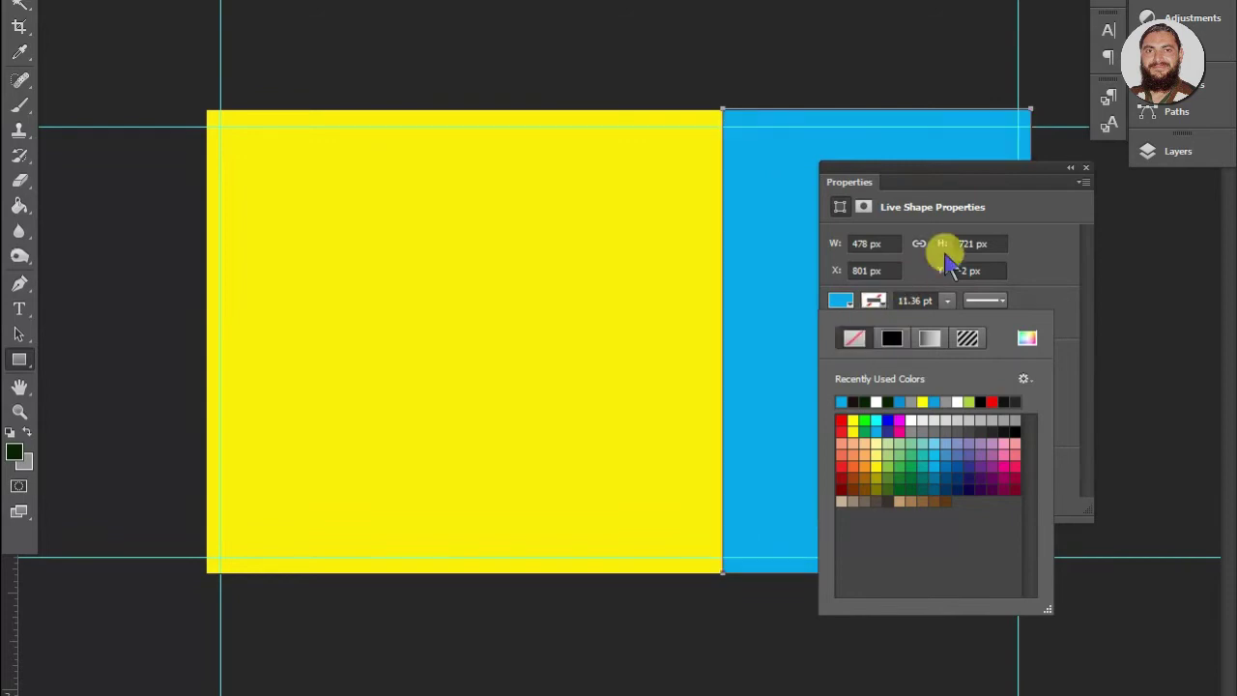
left_click(1035, 207)
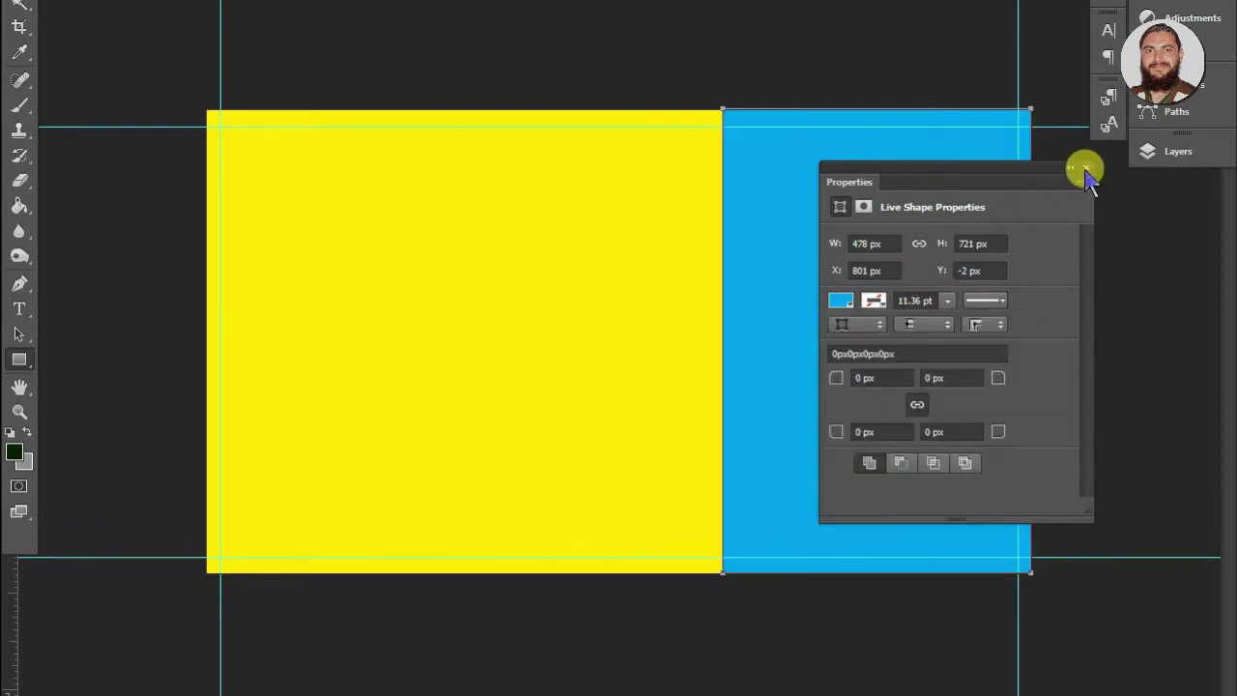
left_click(1086, 171)
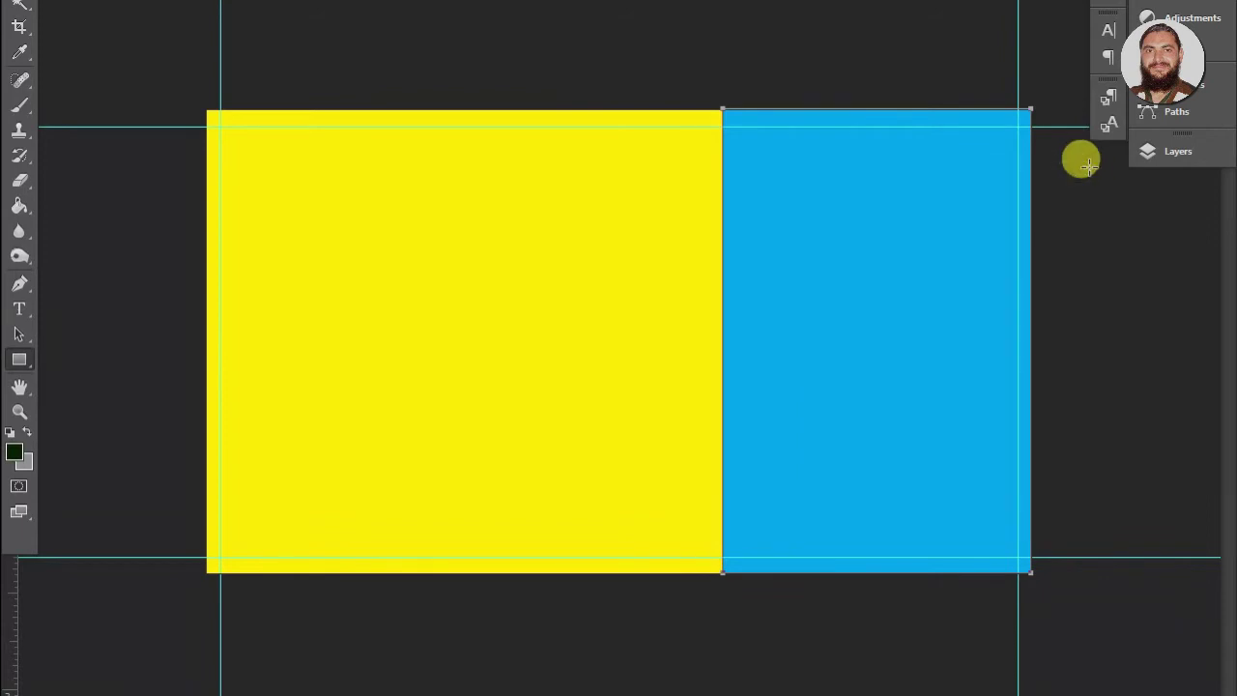
- Free-transform the blue rectangle so it fits the canvas height and covers about the right-hand third of the canvas
key("ctrl+t")
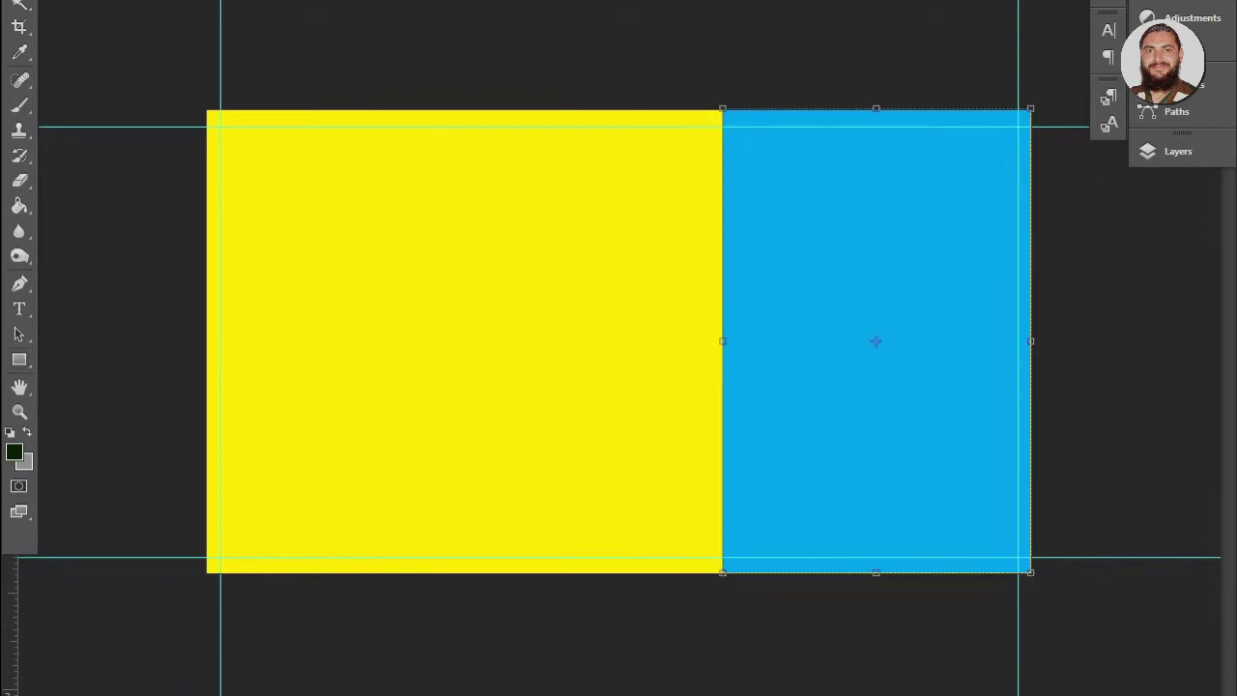
left_click_drag(873, 114, 869, 111)
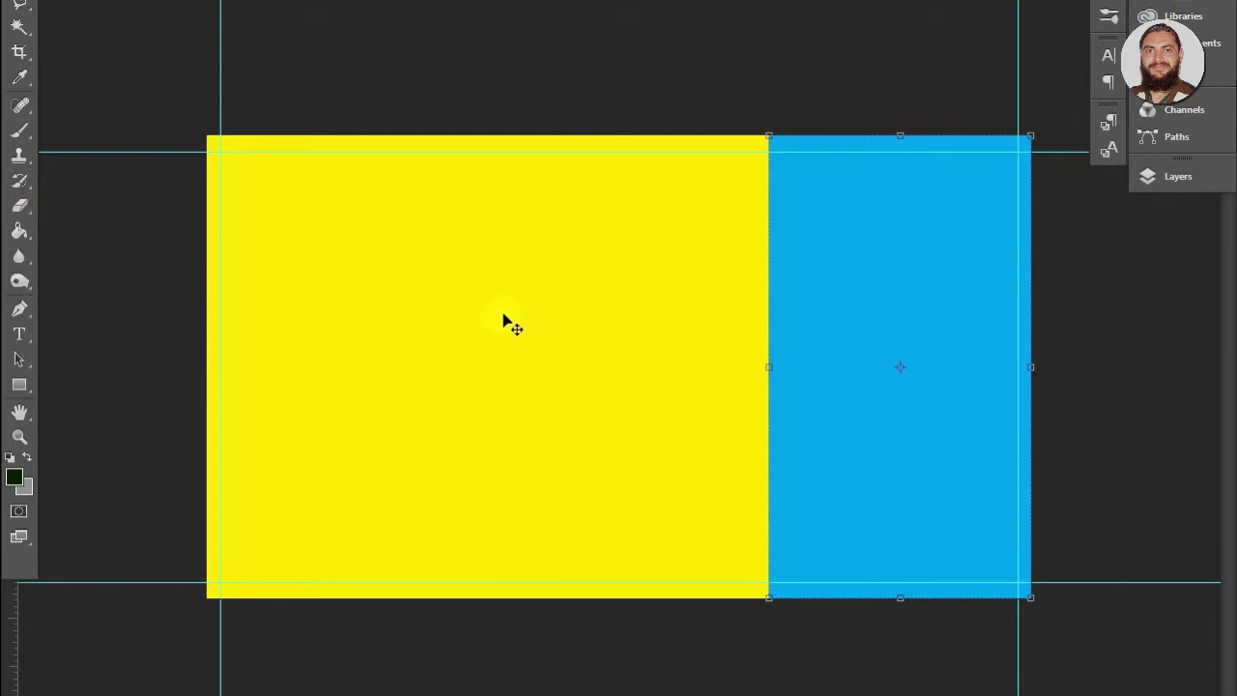
- Create a new layer directly above the yellow background layer and name it "text"
left_click(584, 223)
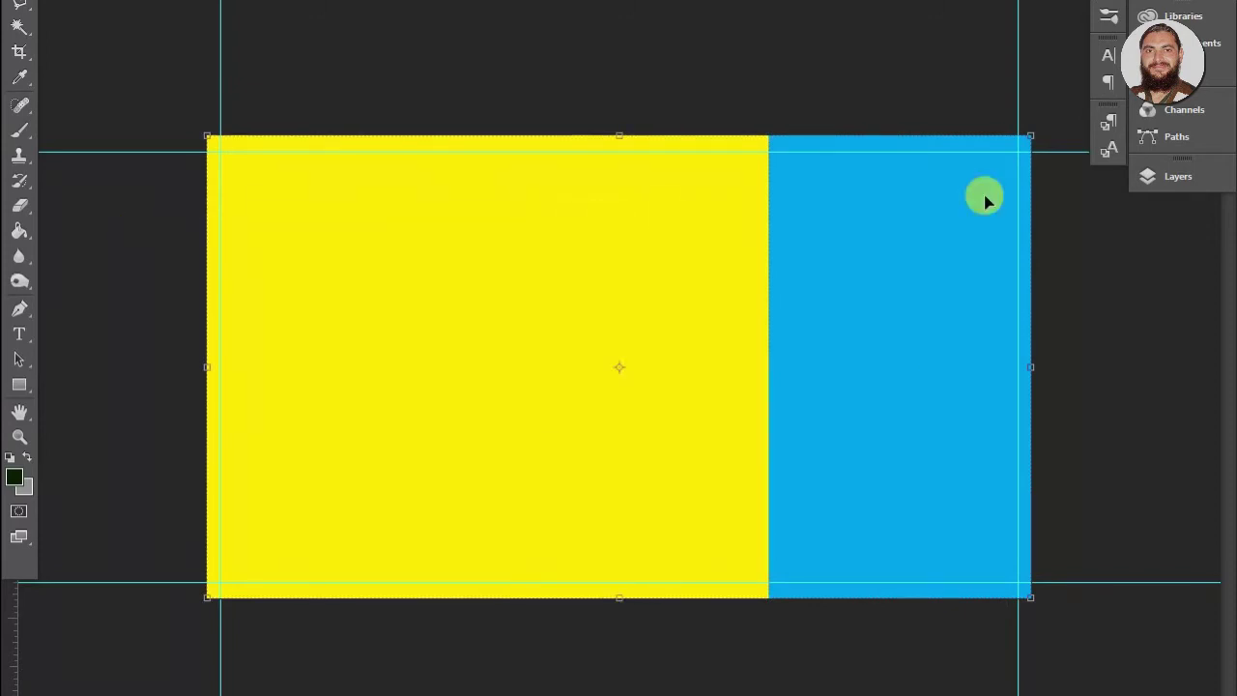
left_click(1152, 177)
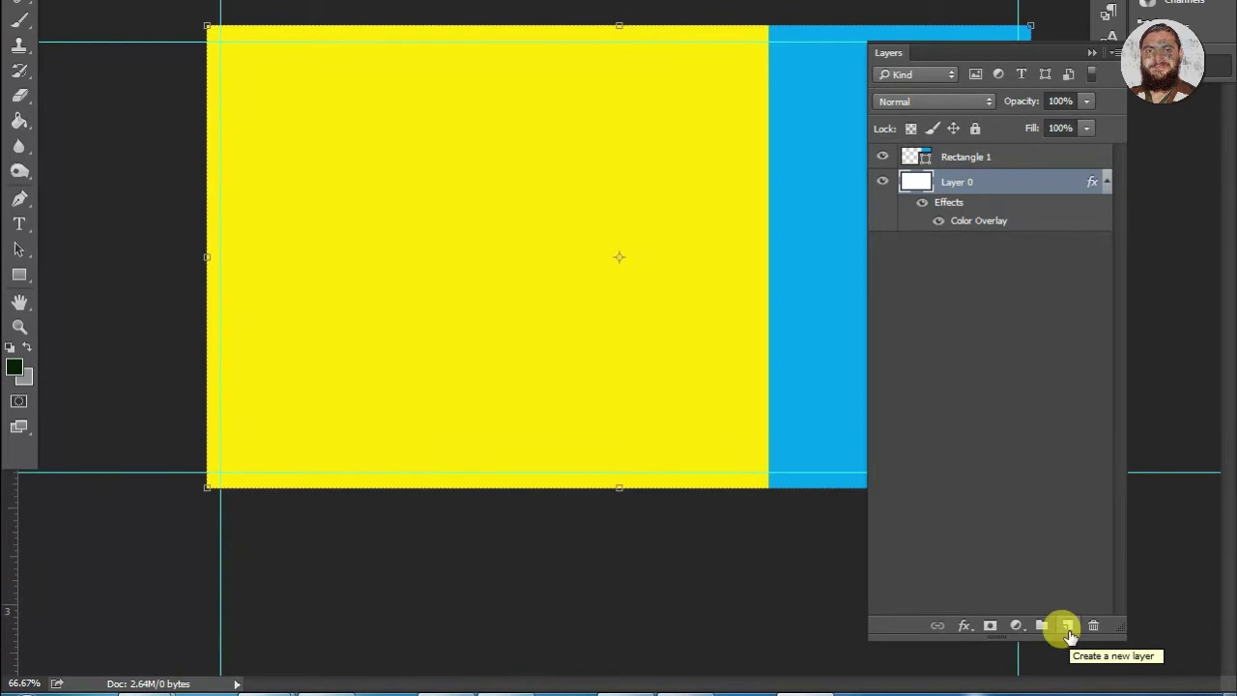
left_click(1068, 628)
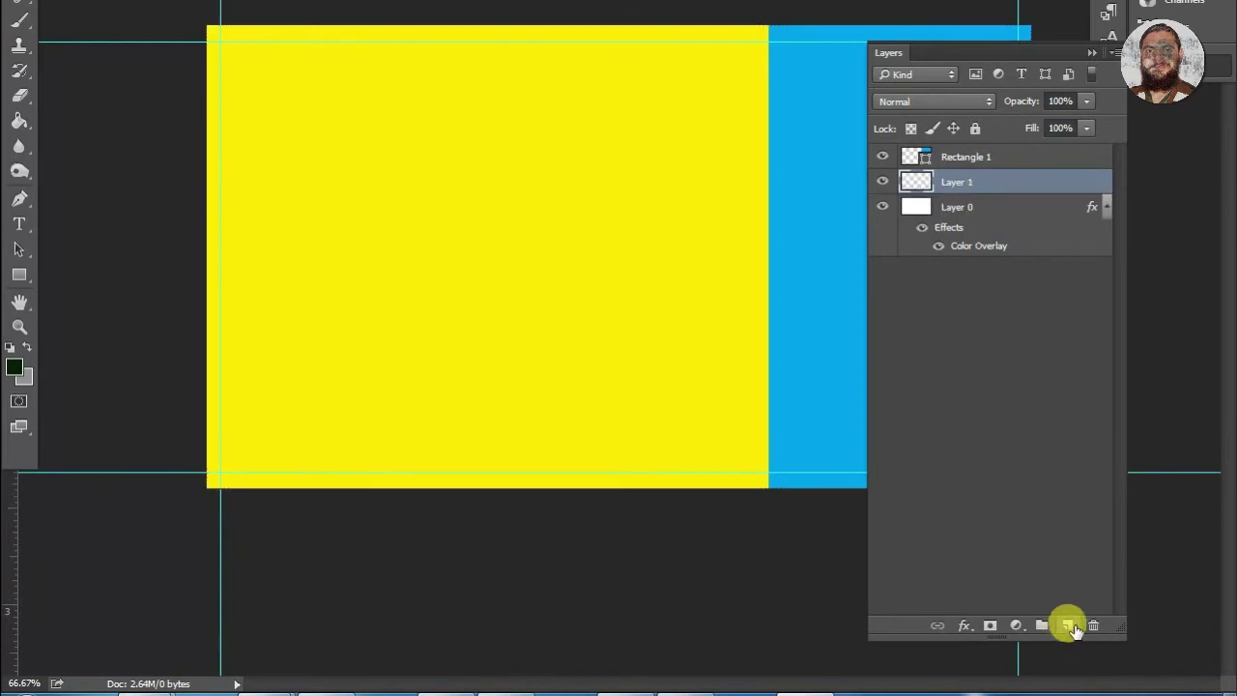
double_click(956, 181)
type("text")
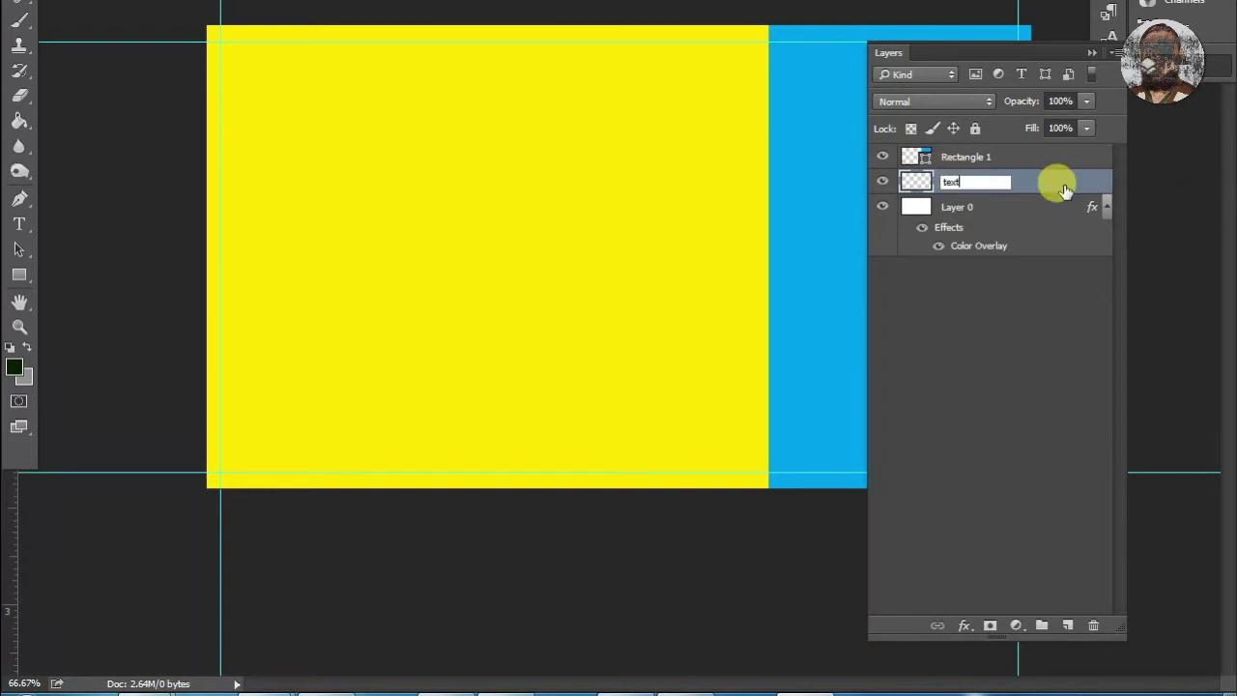
key("Return")
left_click(1185, 66)
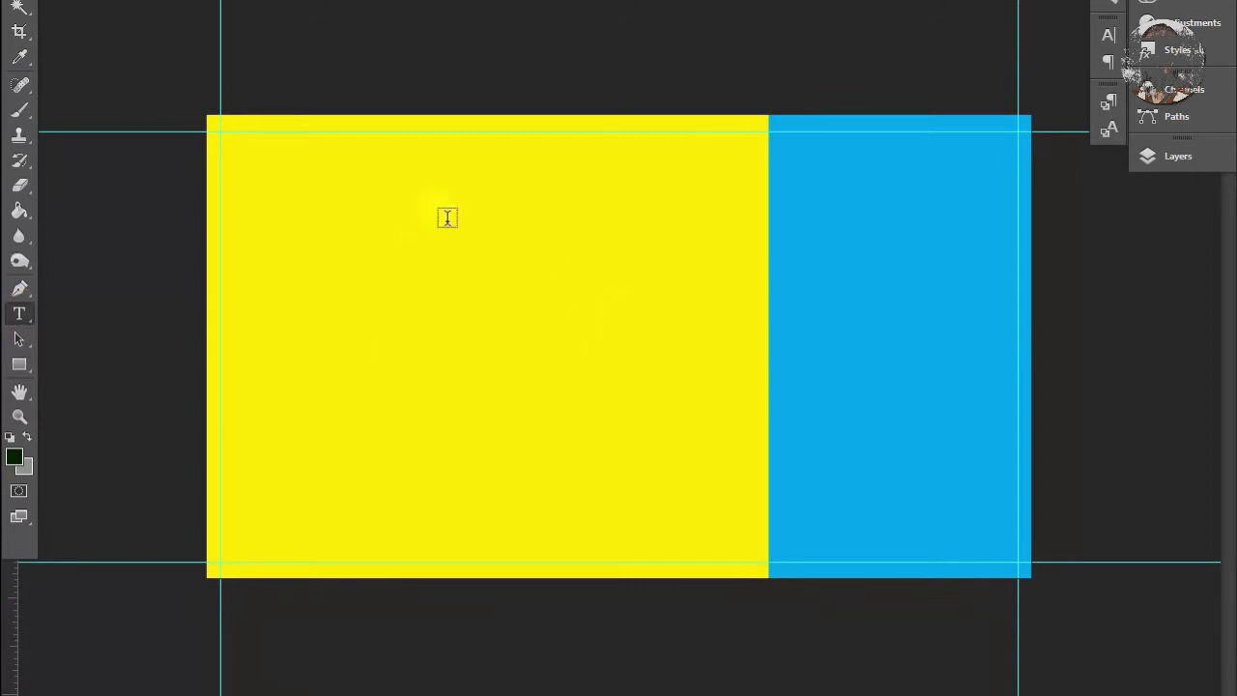
- Add the placeholder text "DKFJLKDJF" on the upper yellow area, scale it up to about a quarter of the canvas width and lower it slightly
left_click(635, 193)
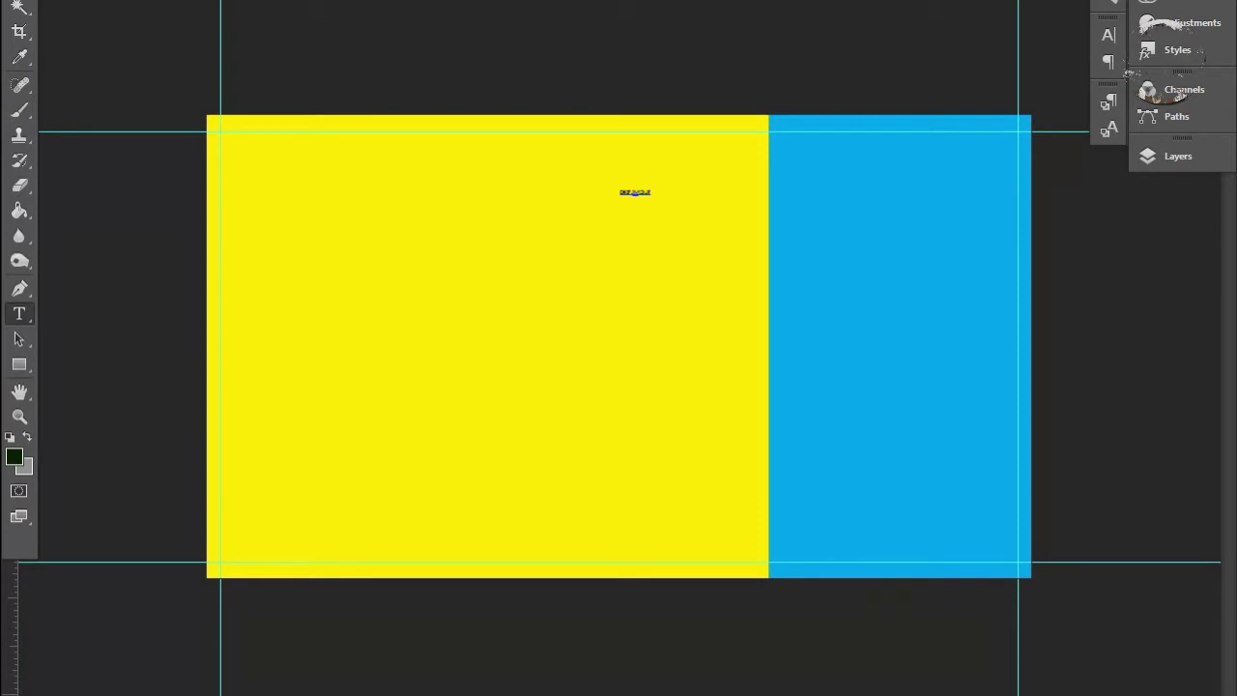
left_click(19, 1)
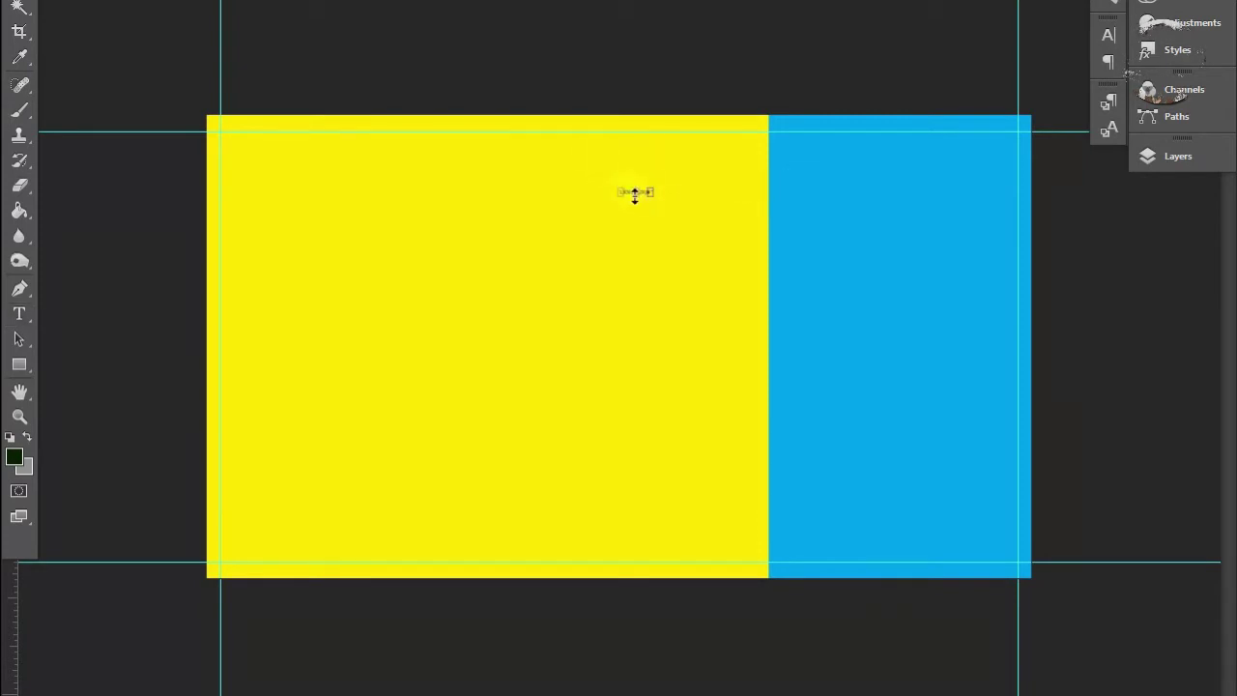
left_click_drag(616, 188, 442, 100)
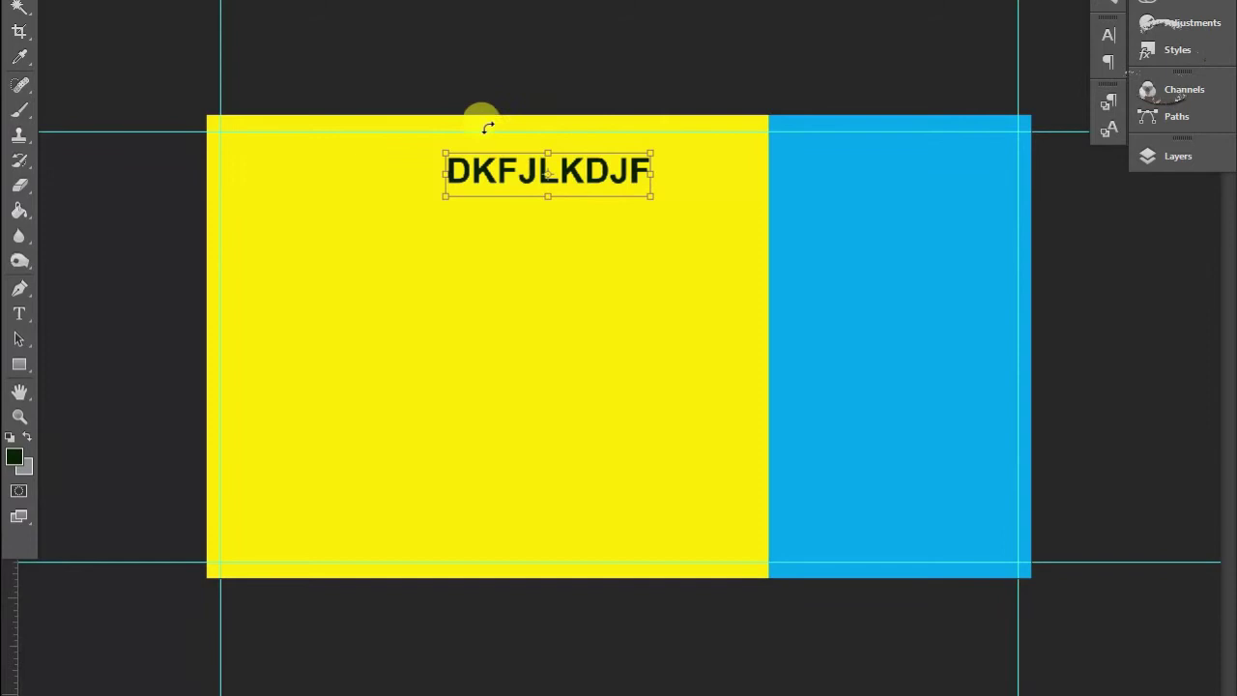
left_click_drag(569, 168, 584, 189)
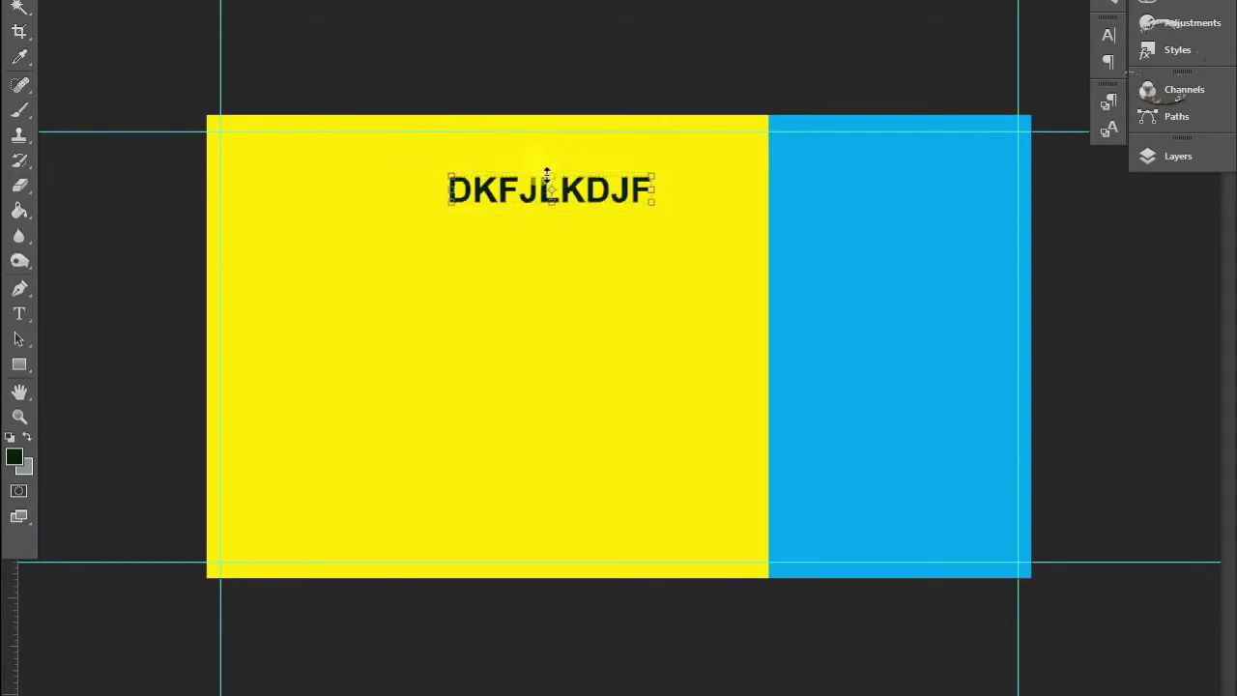
- Select the whole placeholder text with the Type tool and delete its characters, keeping the text object in edit mode
key("t")
left_click_drag(448, 189, 648, 191)
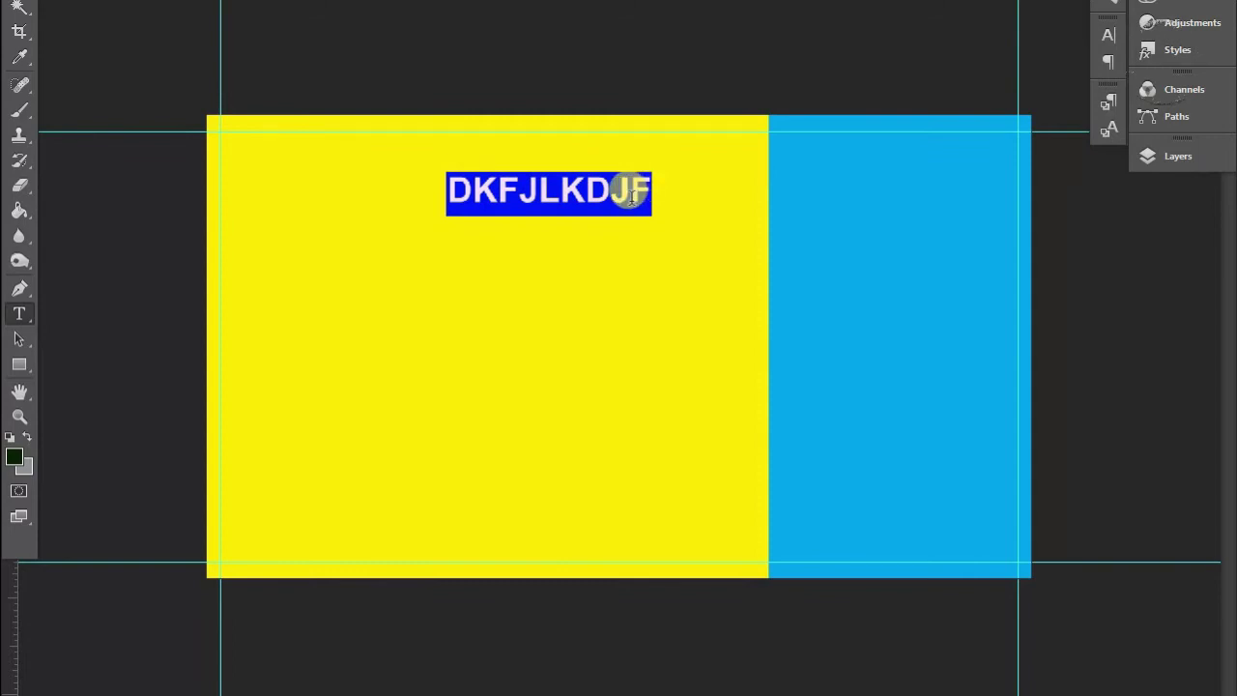
key("BackSpace")
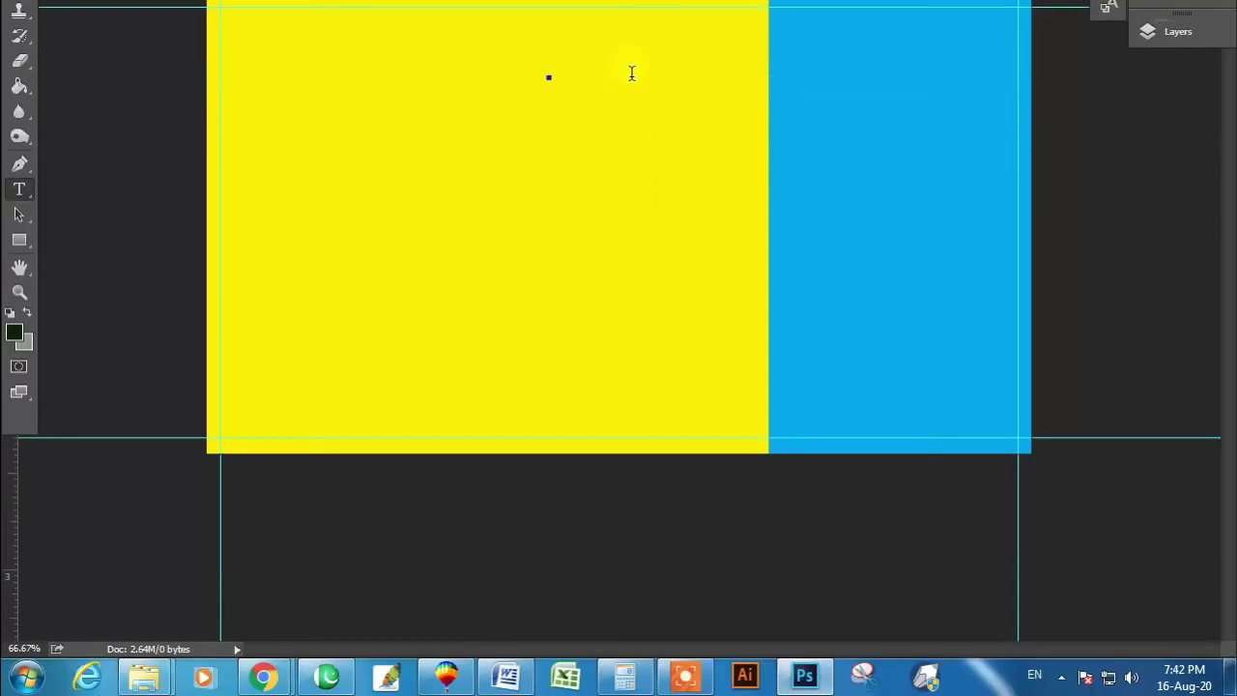
type("JGLKAJ")
key("BackSpace")
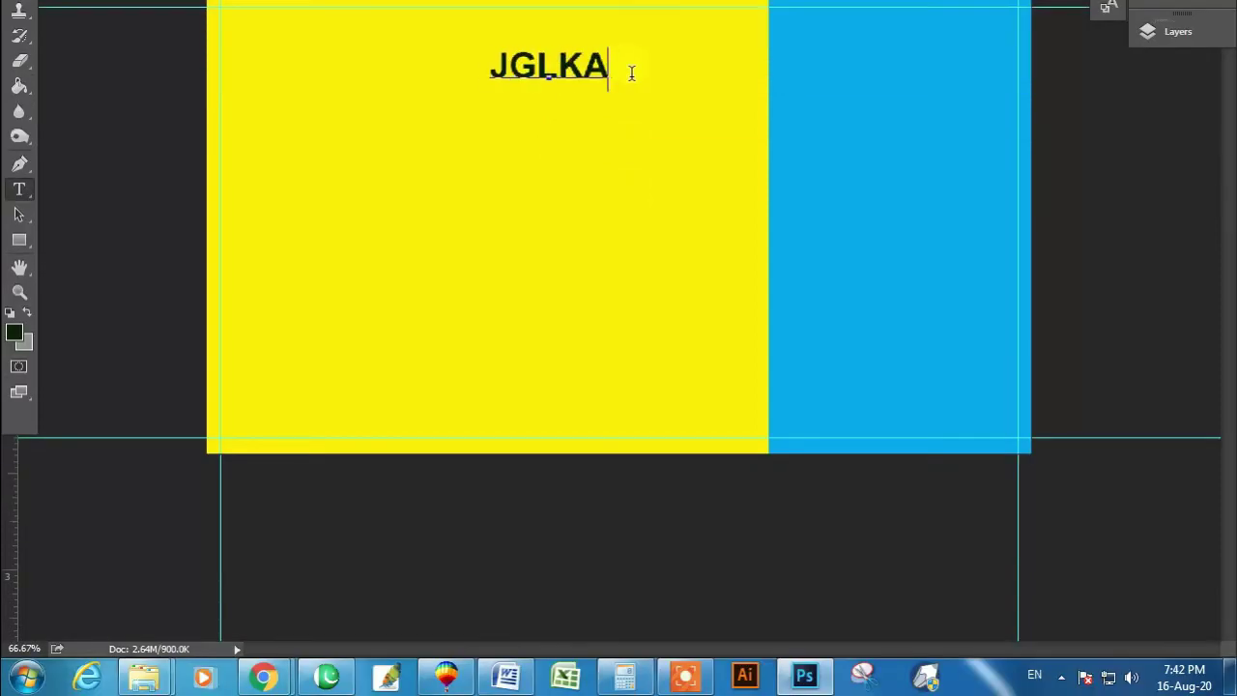
key("BackSpace")
key("BackSpace")
key("BackSpace")
key("BackSpace")
key("BackSpace")
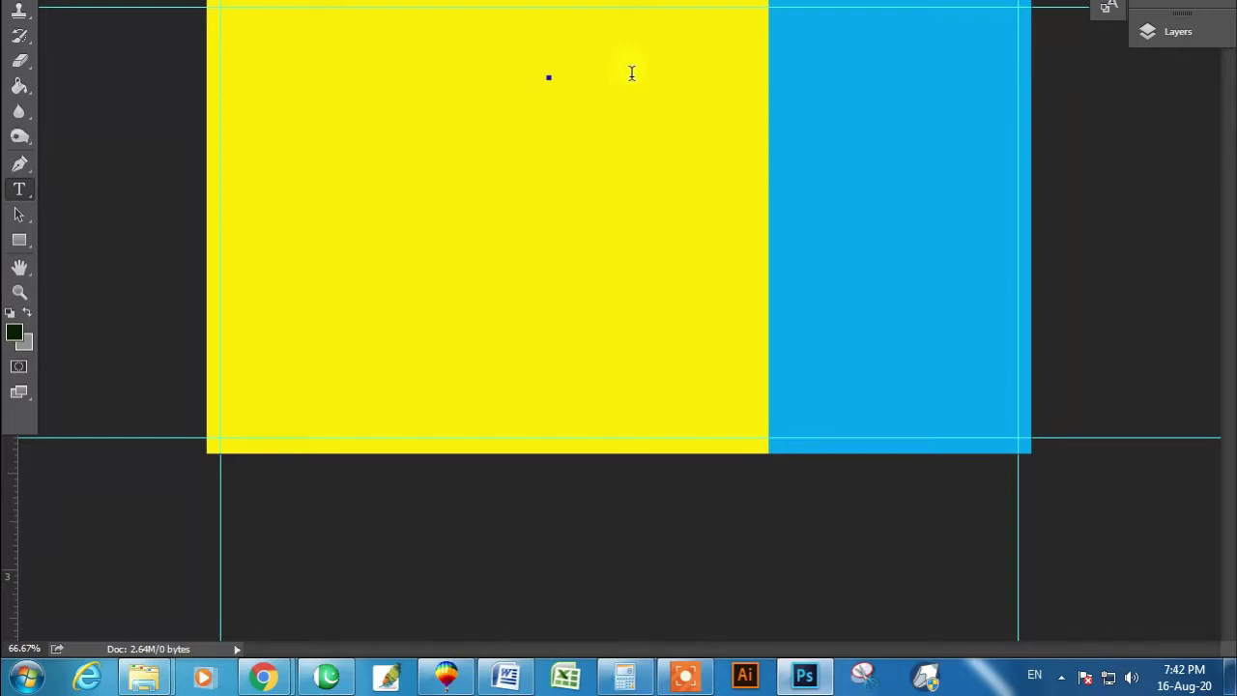
- Switch the keyboard input language to Urdu and enter the text "ایڈوب فوٹوشاپ میں"
left_click(1037, 677)
left_click(1049, 597)
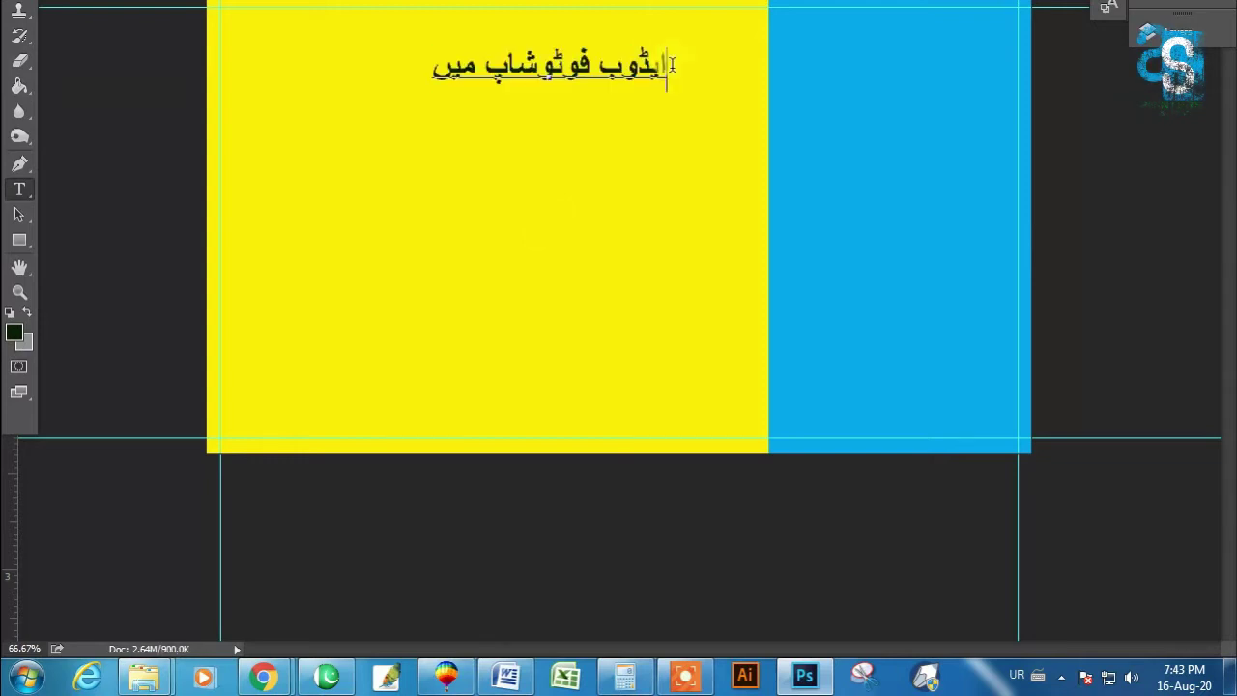
- Select the whole Urdu title line and set its font to Bombay Black Unicode
triple_click(666, 62)
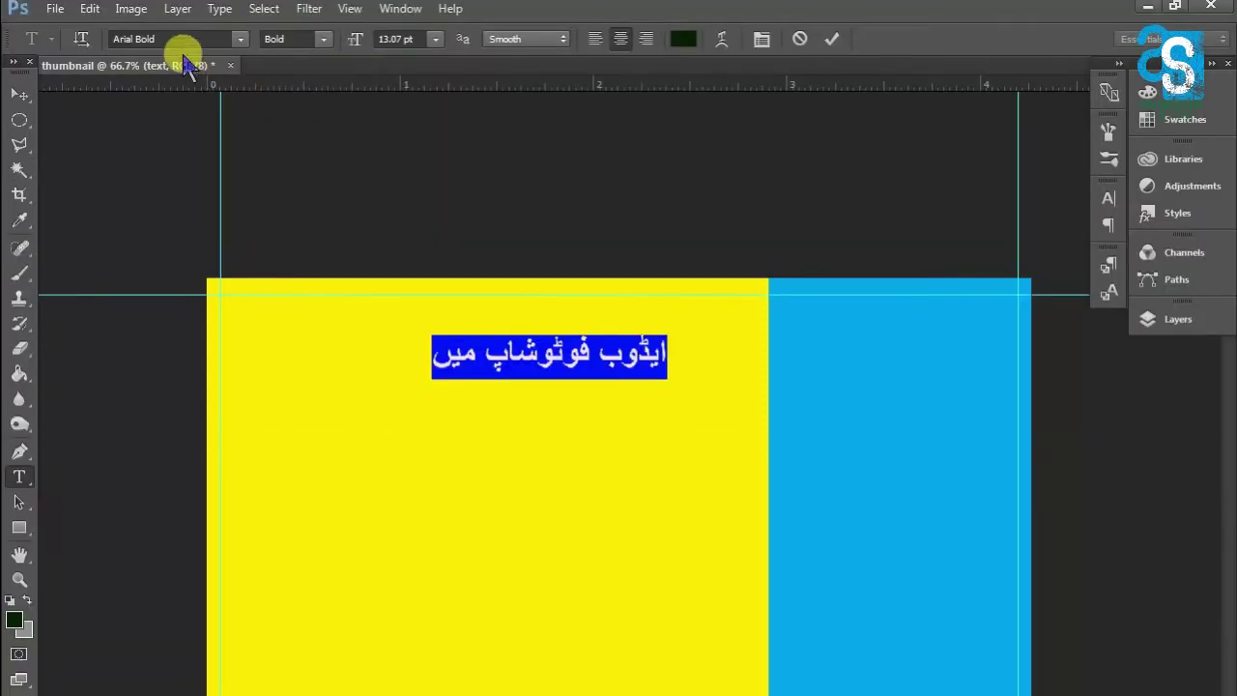
left_click(201, 41)
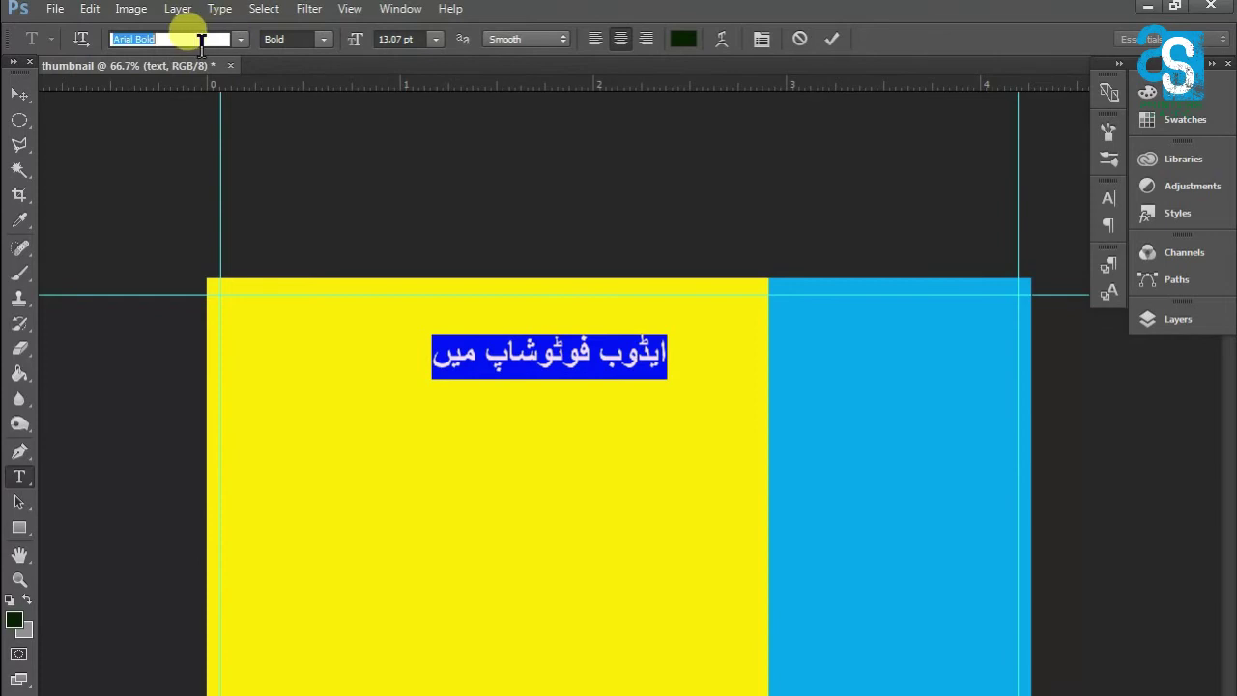
left_click(239, 39)
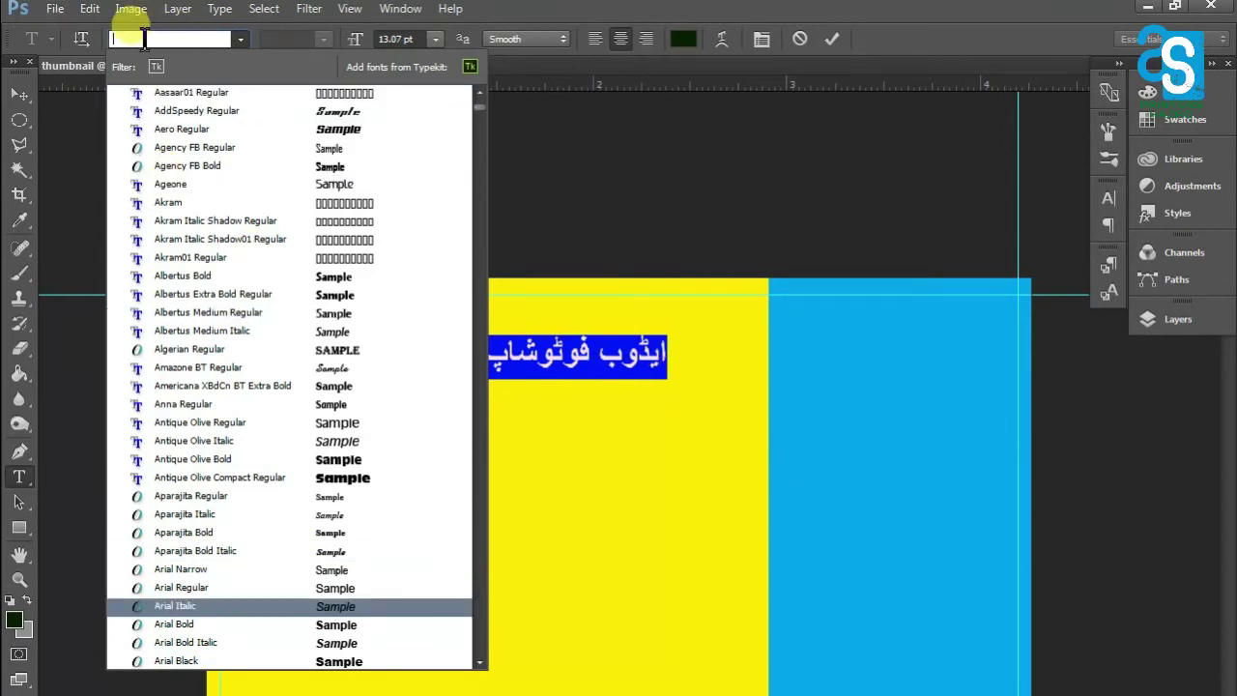
type("jam")
type("bom")
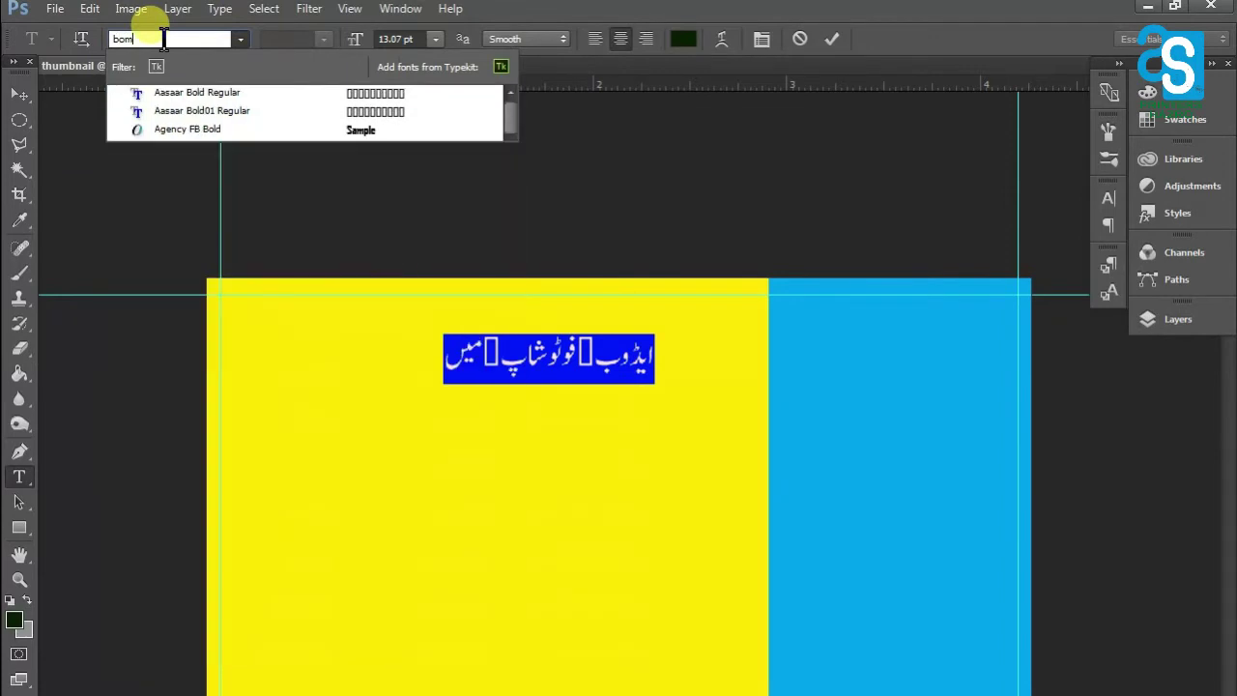
key("Down")
key("Down")
key("Down")
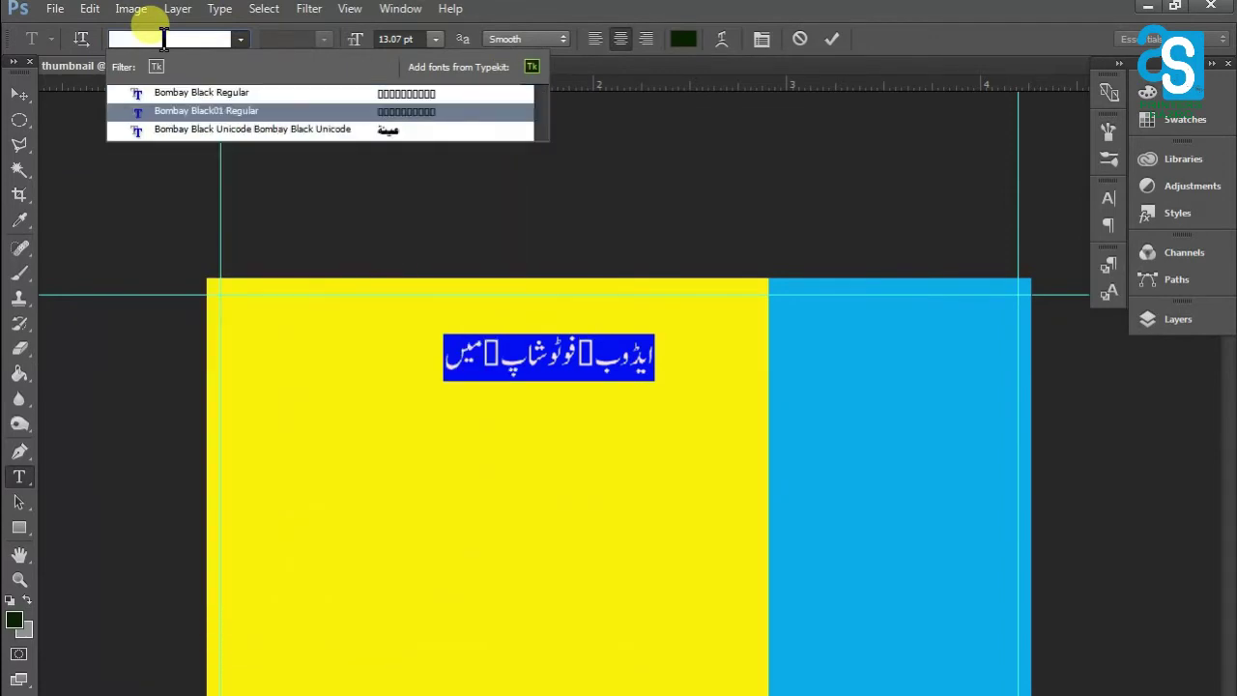
left_click(171, 131)
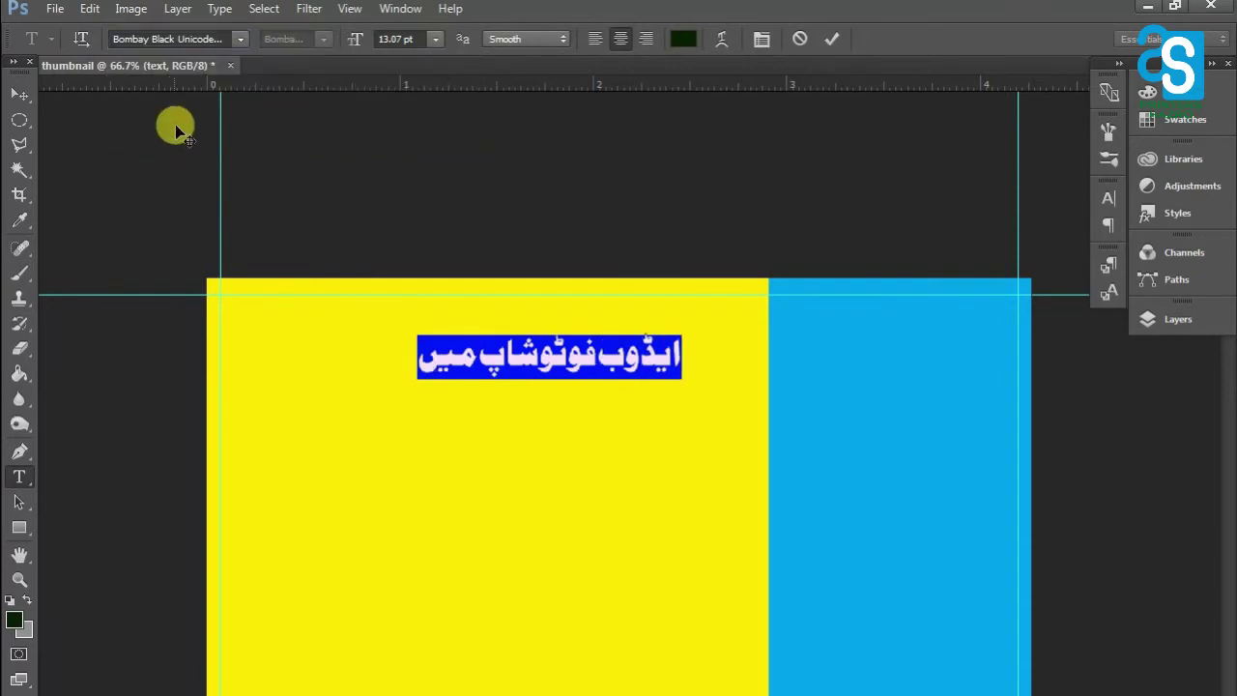
- Scale the title to nearly the full width of the yellow area, stretch it slightly taller, and align it to the upper and left margin guides
left_click(16, 96)
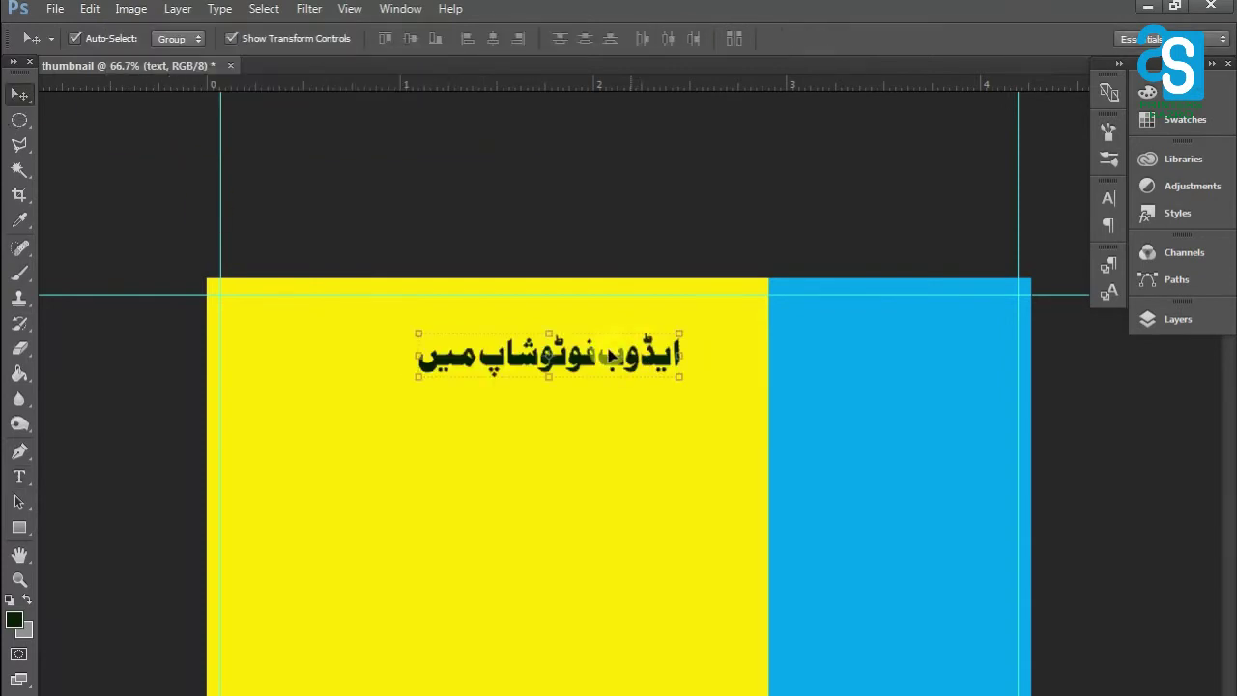
left_click_drag(592, 365, 394, 399)
left_click_drag(480, 363, 731, 249)
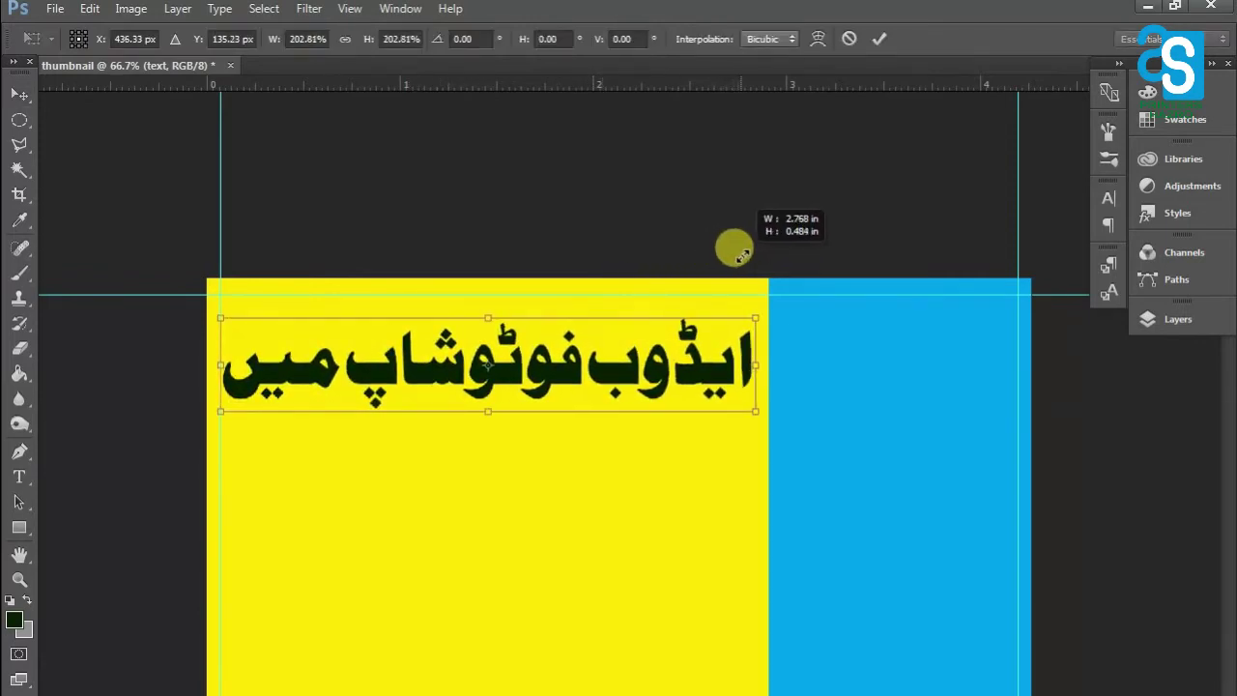
left_click_drag(501, 319, 501, 308)
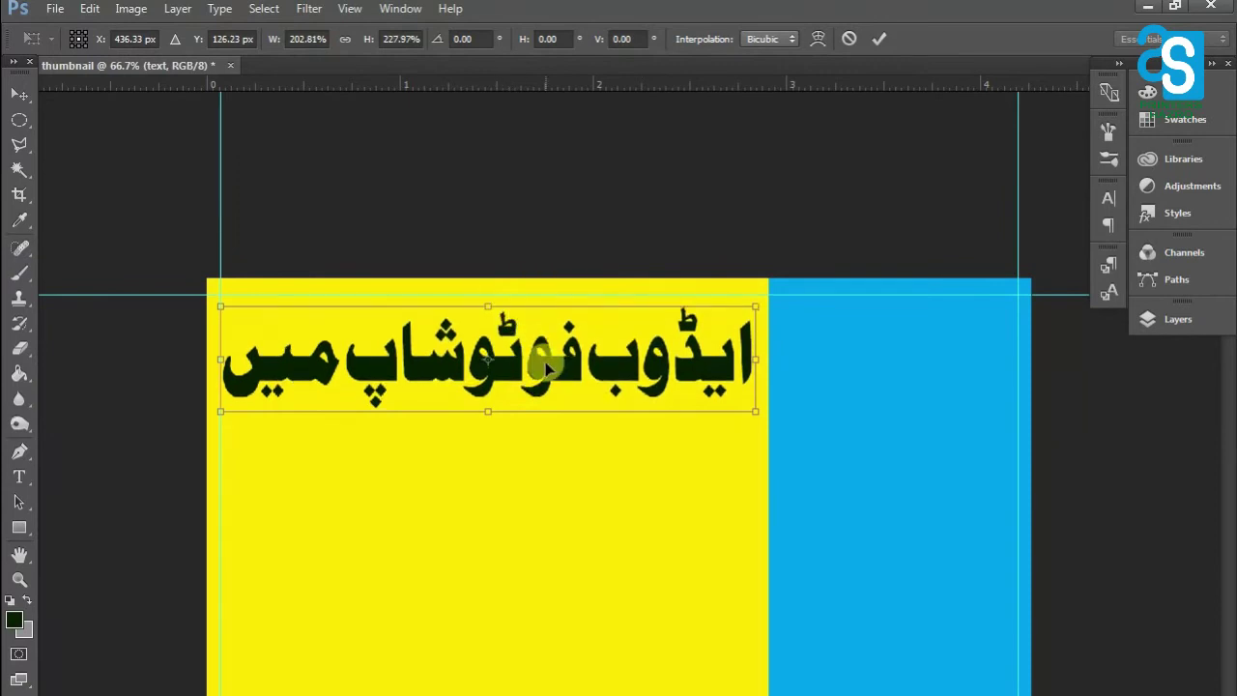
left_click_drag(547, 375, 549, 362)
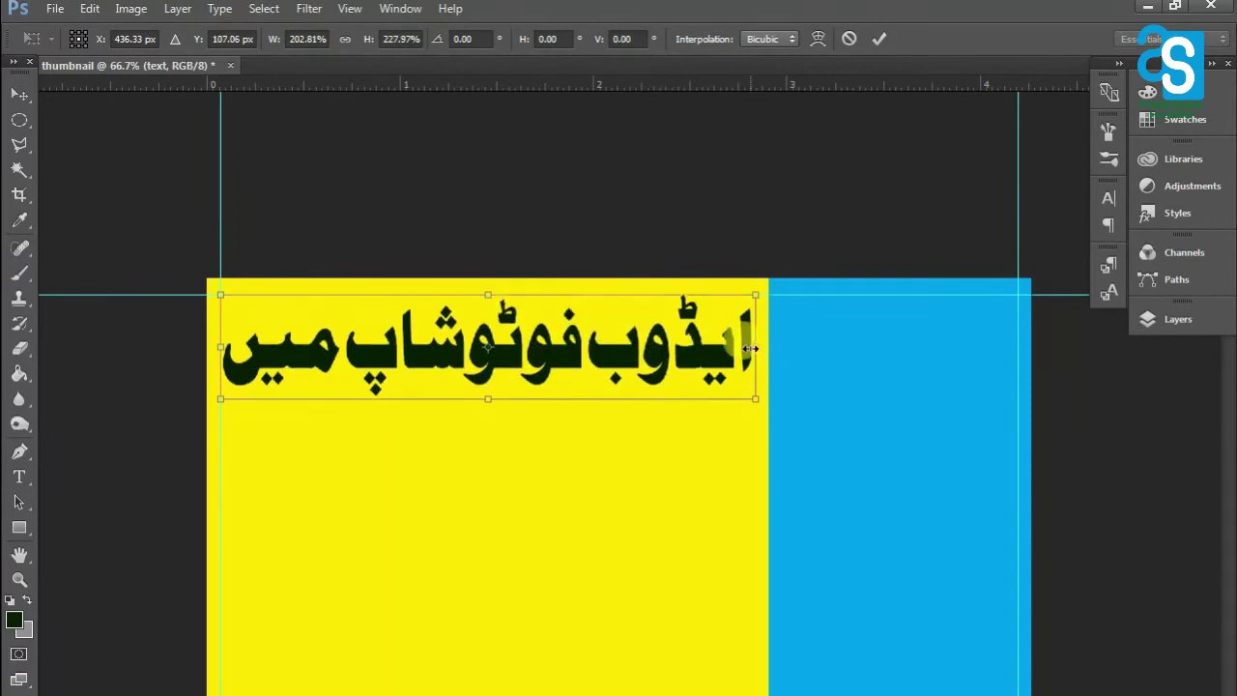
left_click_drag(756, 346, 763, 346)
left_click_drag(209, 354, 209, 354)
double_click(275, 380)
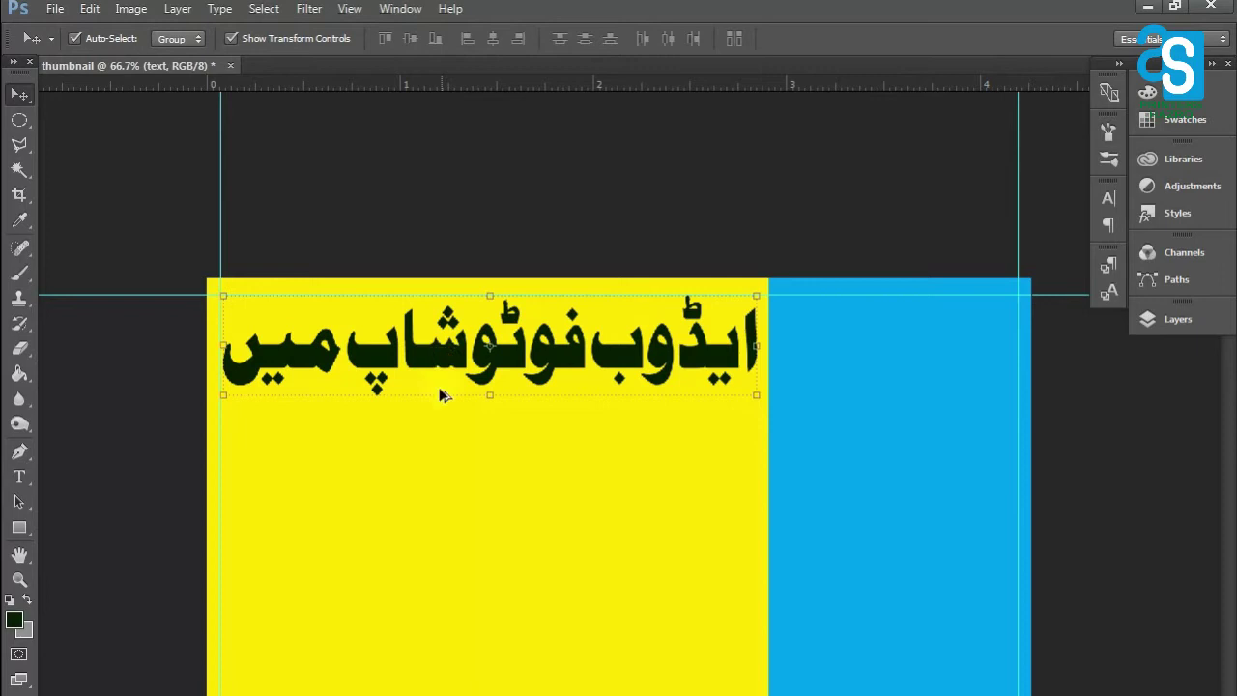
- Duplicate the title directly below the original and replace the copy's text with "اردولکھائی میں"
left_click_drag(414, 354, 432, 473)
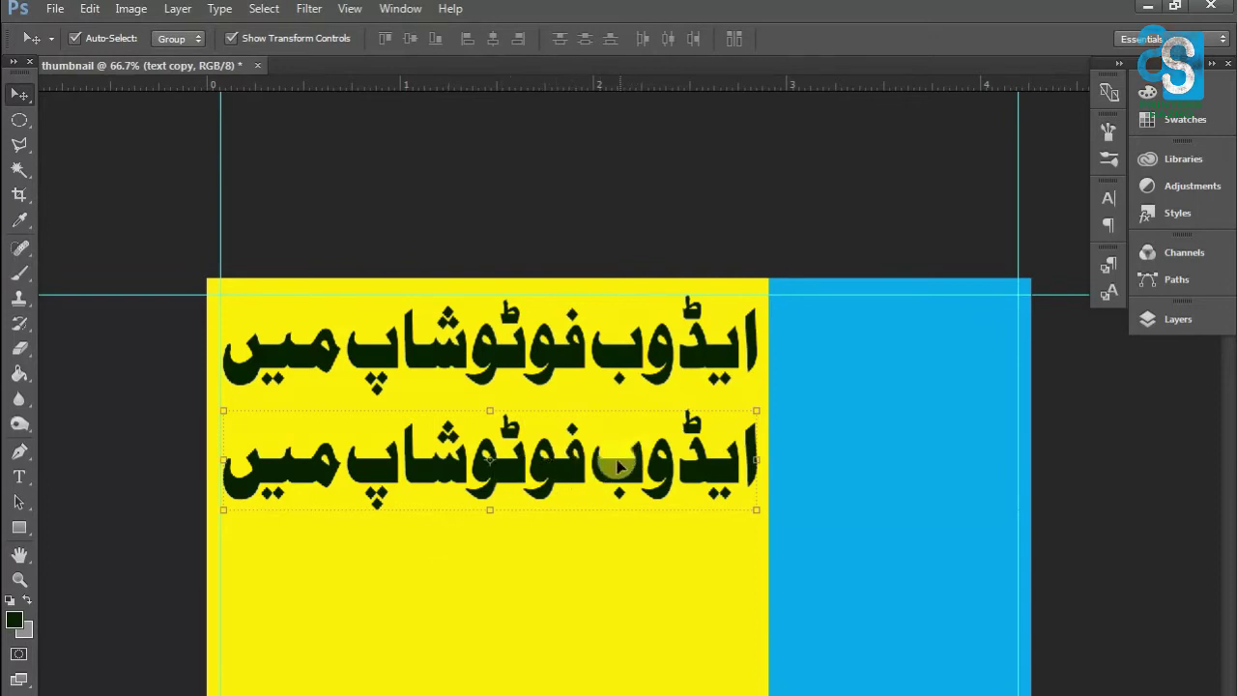
key("t")
left_click_drag(241, 476, 828, 526)
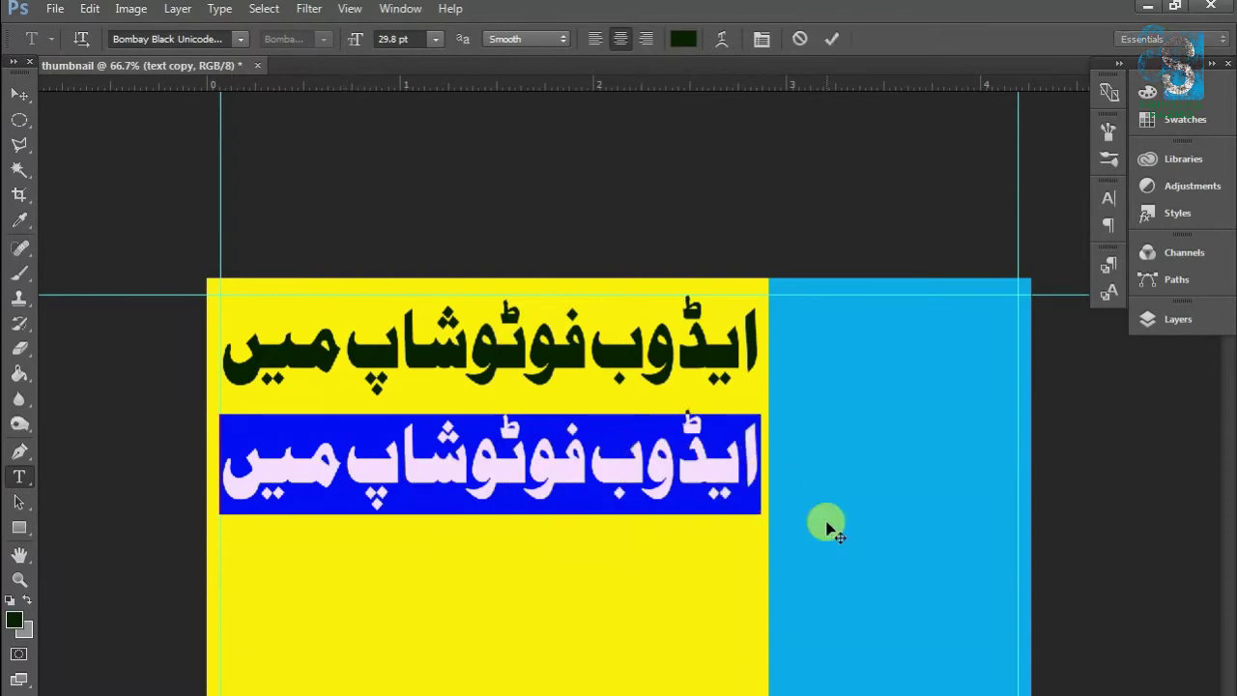
type("AR")
key("BackSpace")
key("BackSpace")
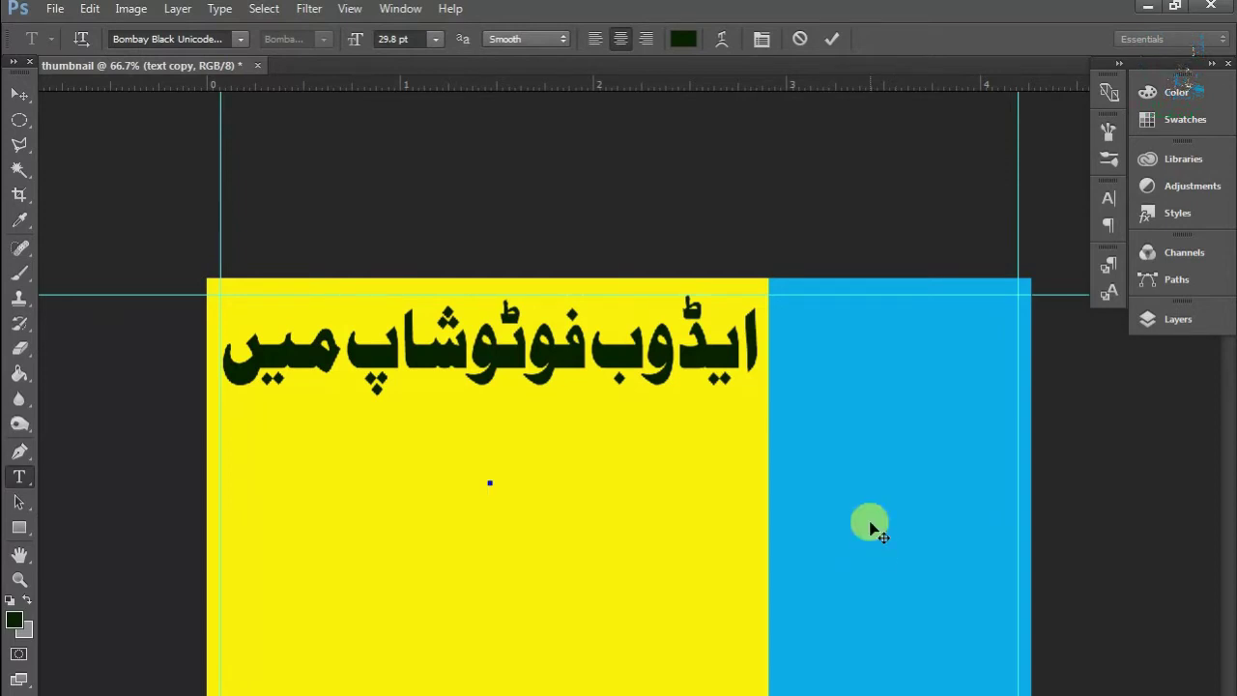
type("ا")
type("د")
key("BackSpace")
key("BackSpace")
type("دولکھائی میں")
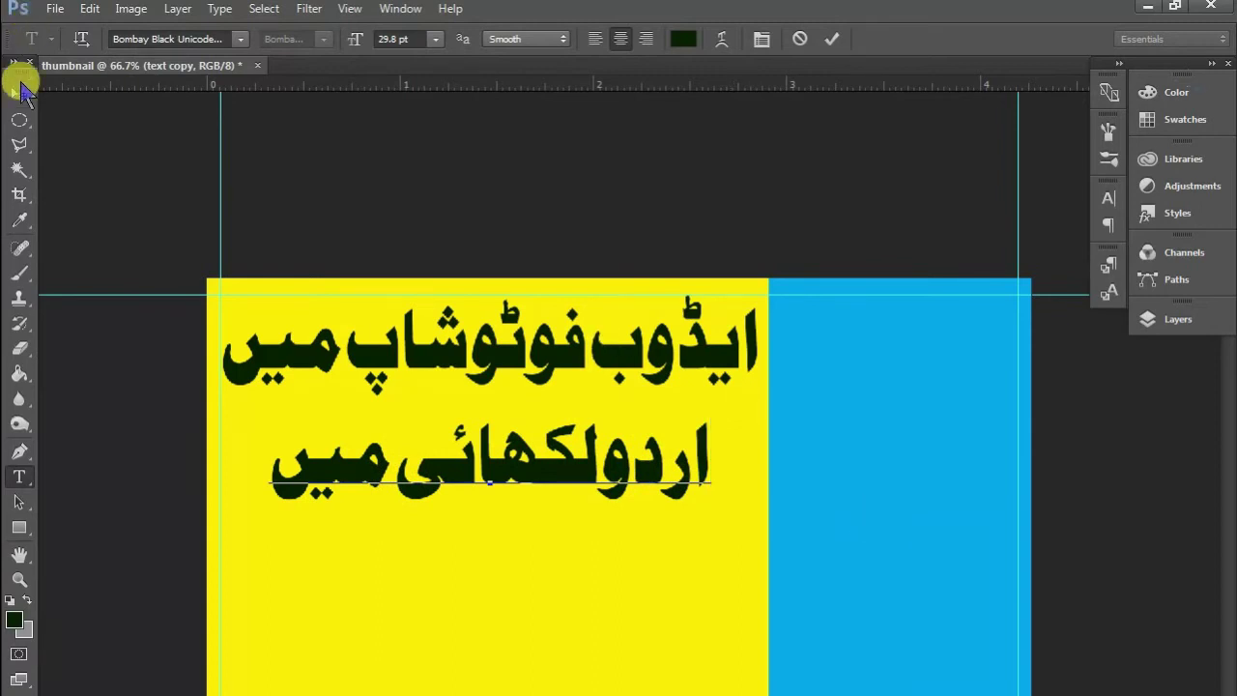
- Add the line "تھمبنیل کیسے بنائیں؟" beneath the copied text within the same text object
left_click(20, 93)
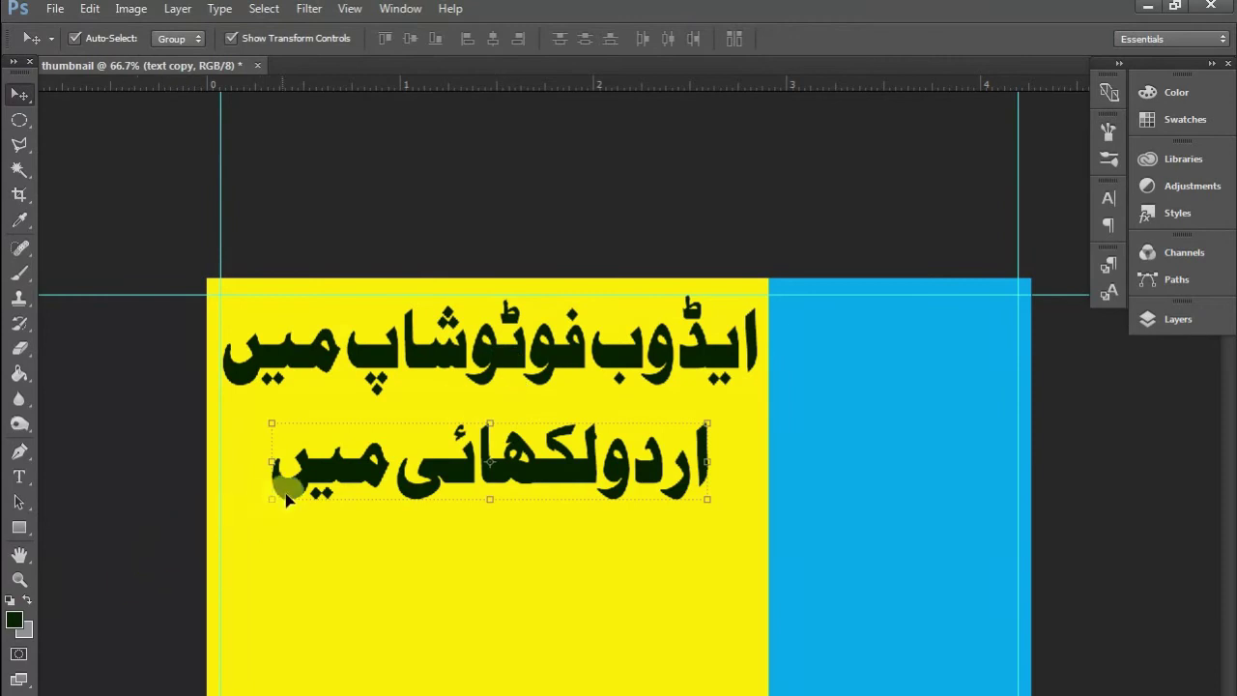
key("t")
left_click(280, 485)
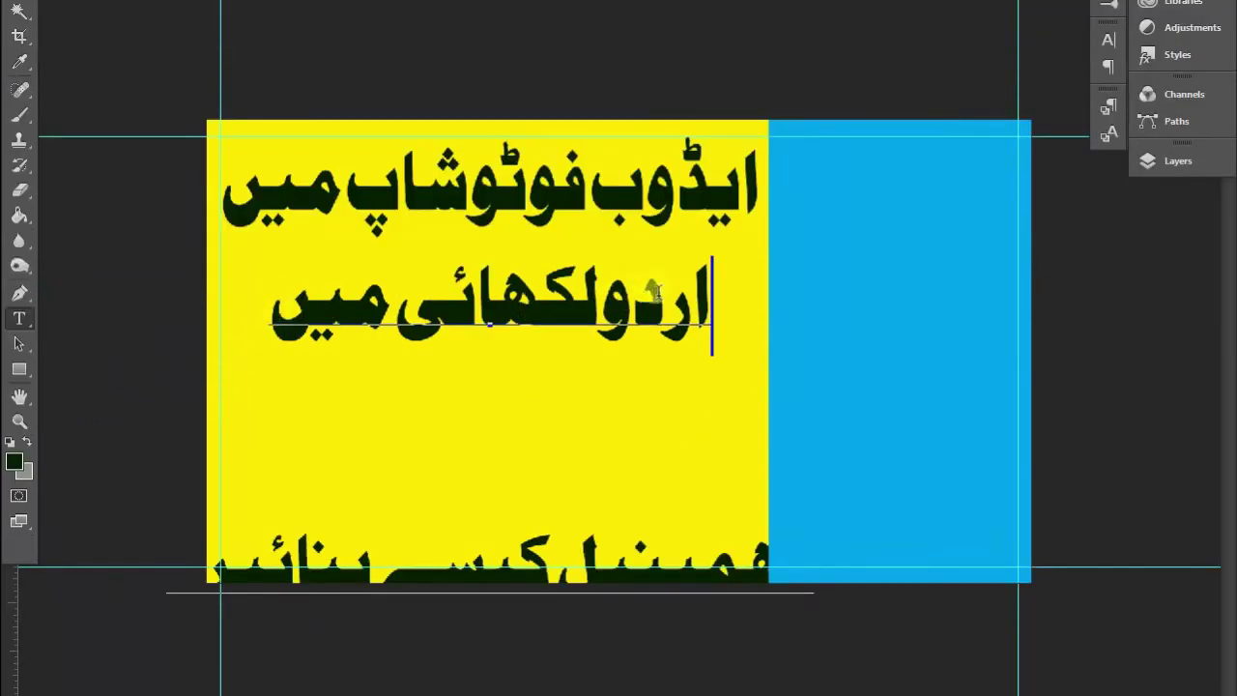
- Select both lines of the lower text block and set their leading to 30 pt
left_click_drag(706, 277, 116, 561)
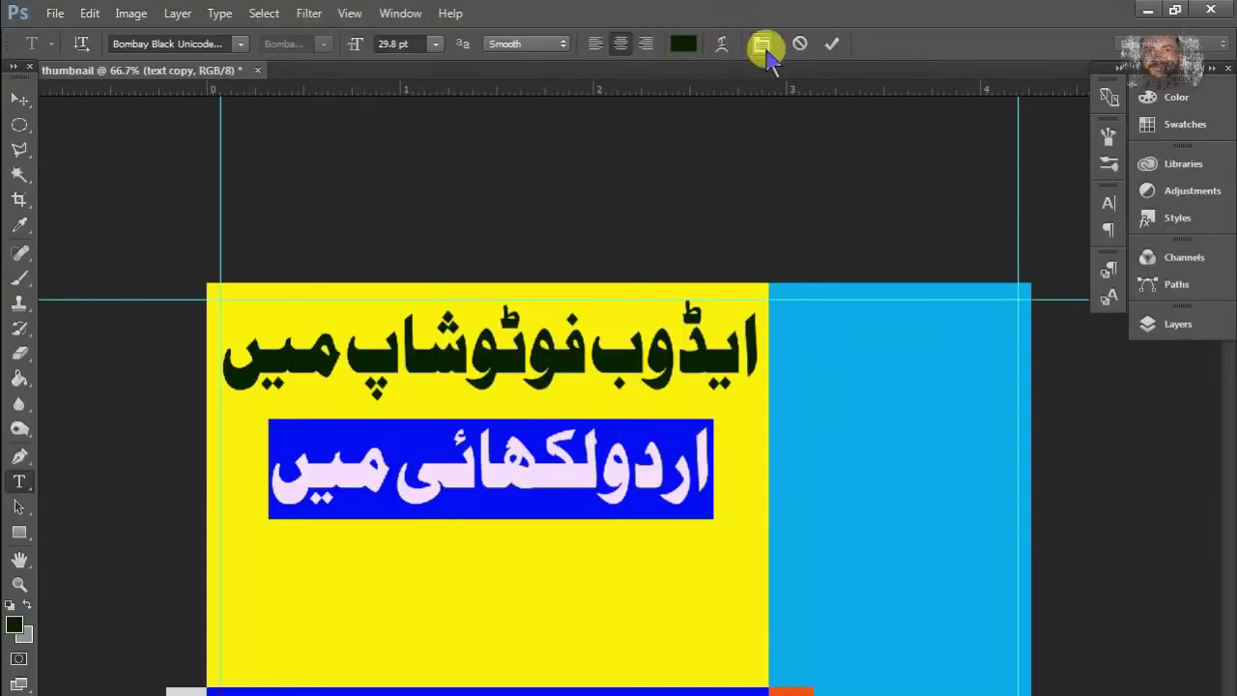
left_click(762, 44)
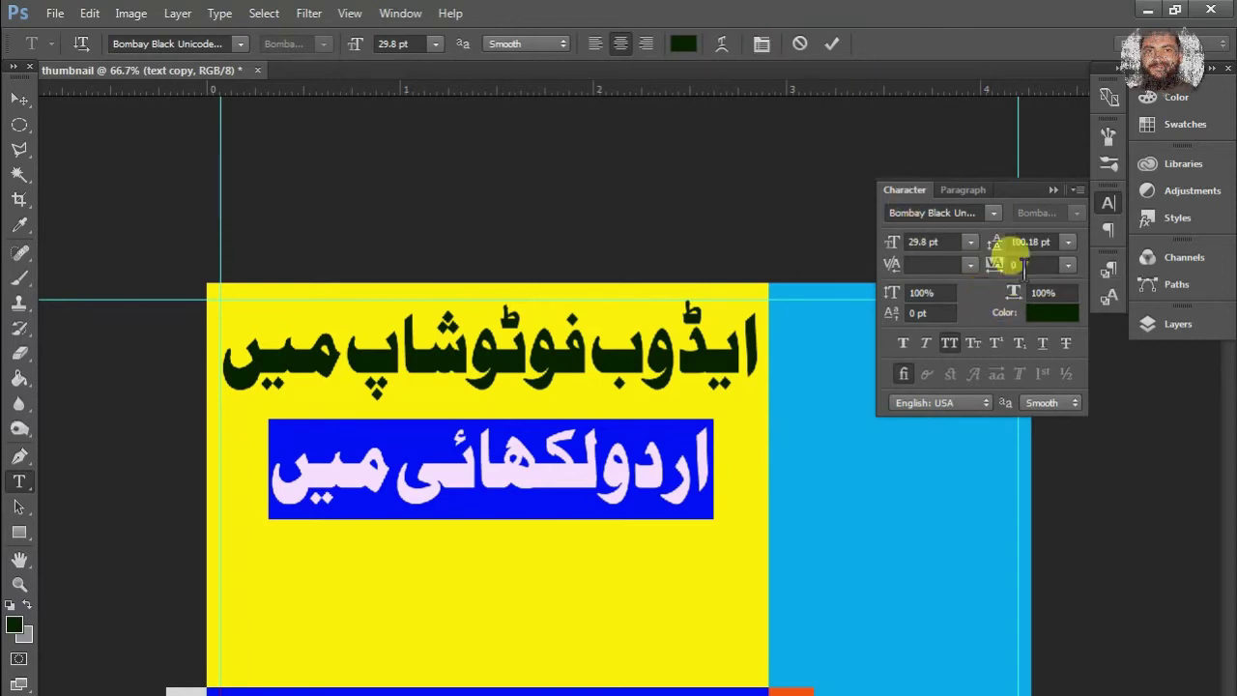
double_click(1027, 241)
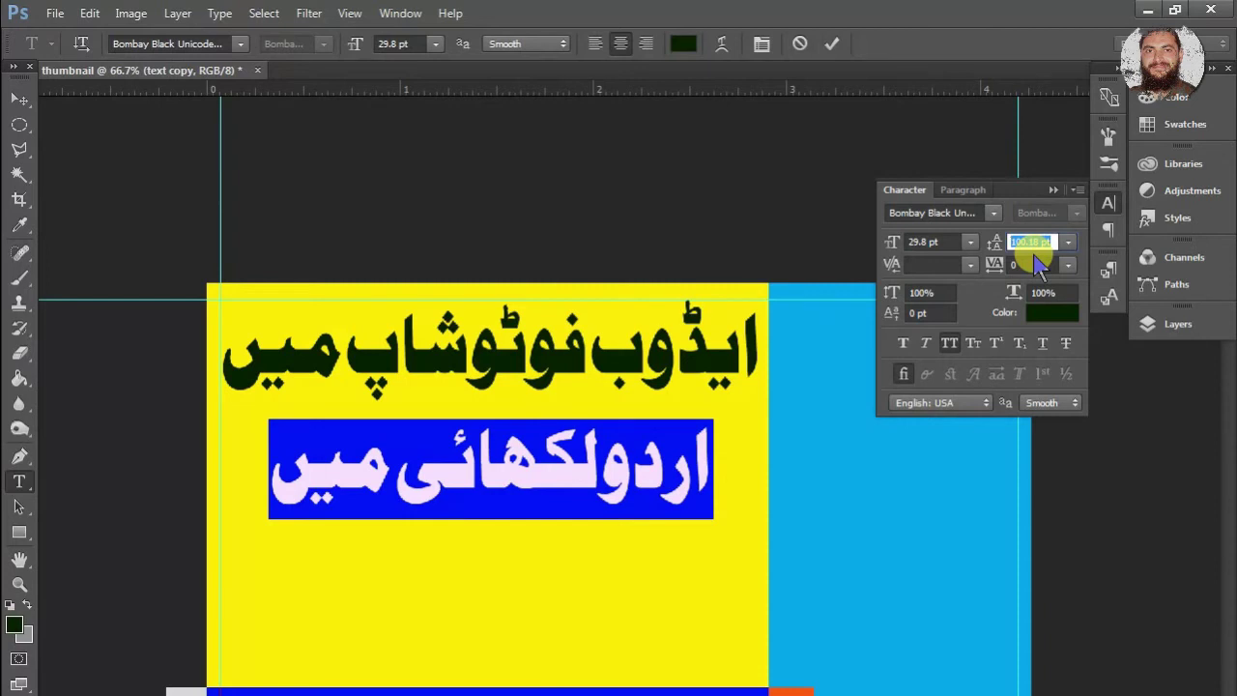
type("10")
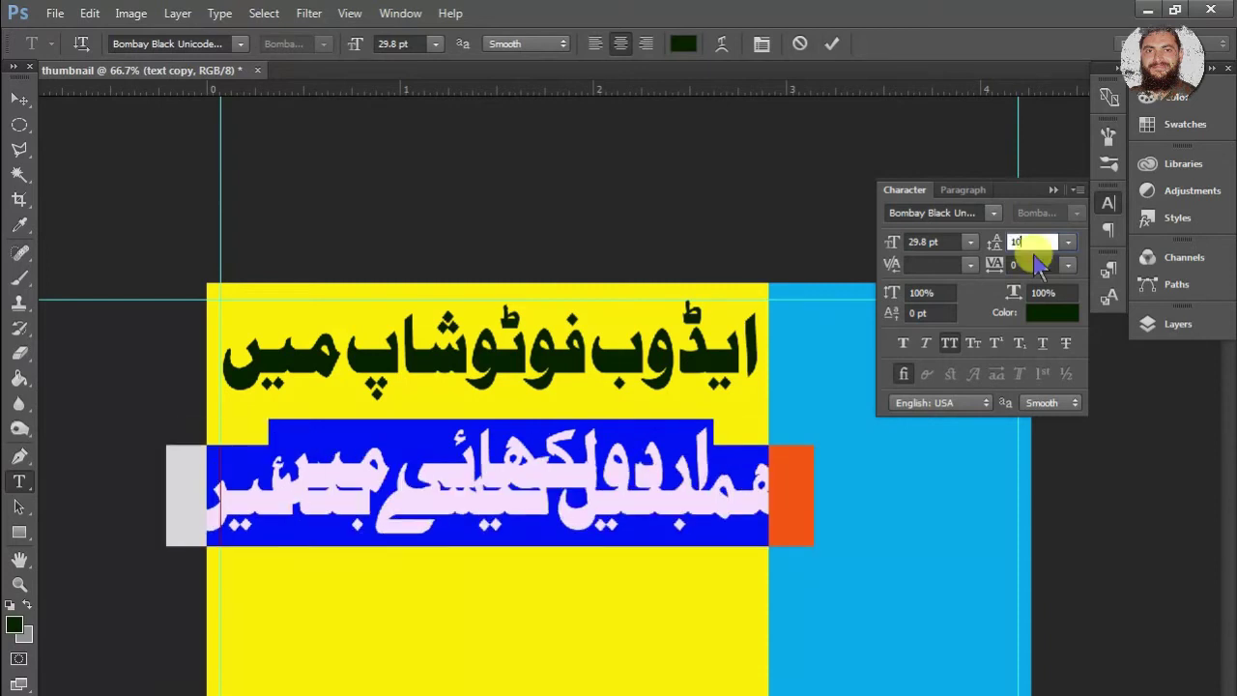
key("BackSpace")
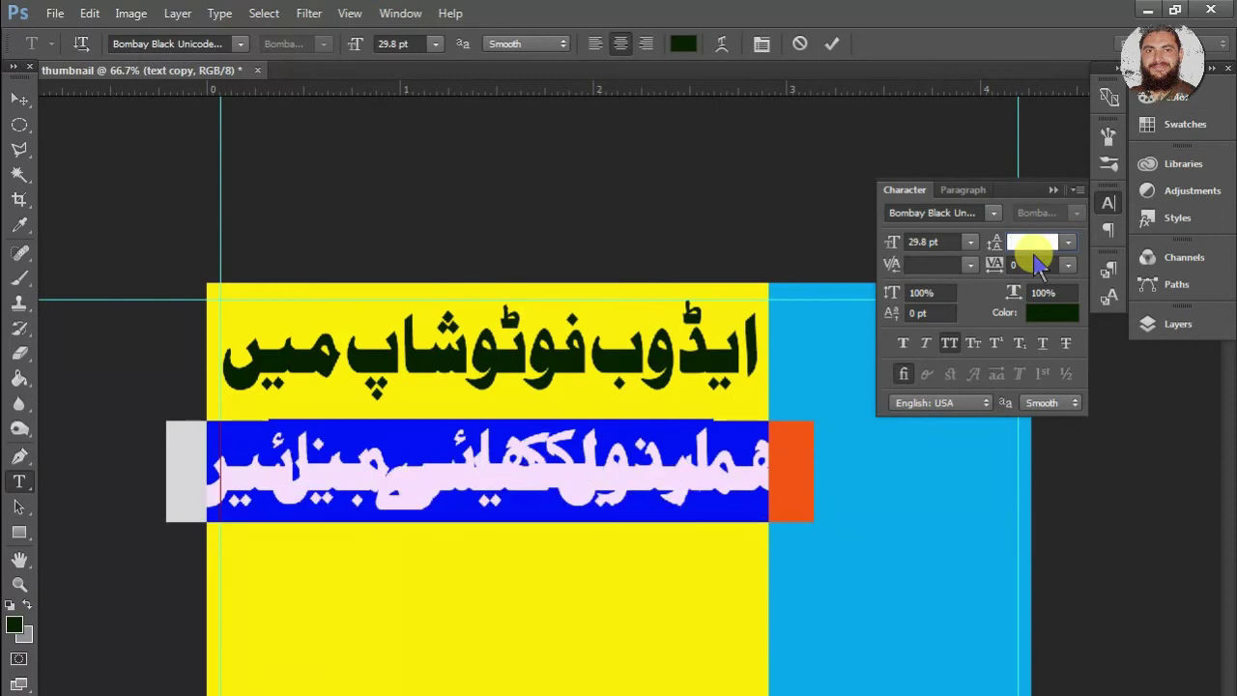
key("BackSpace")
type("25")
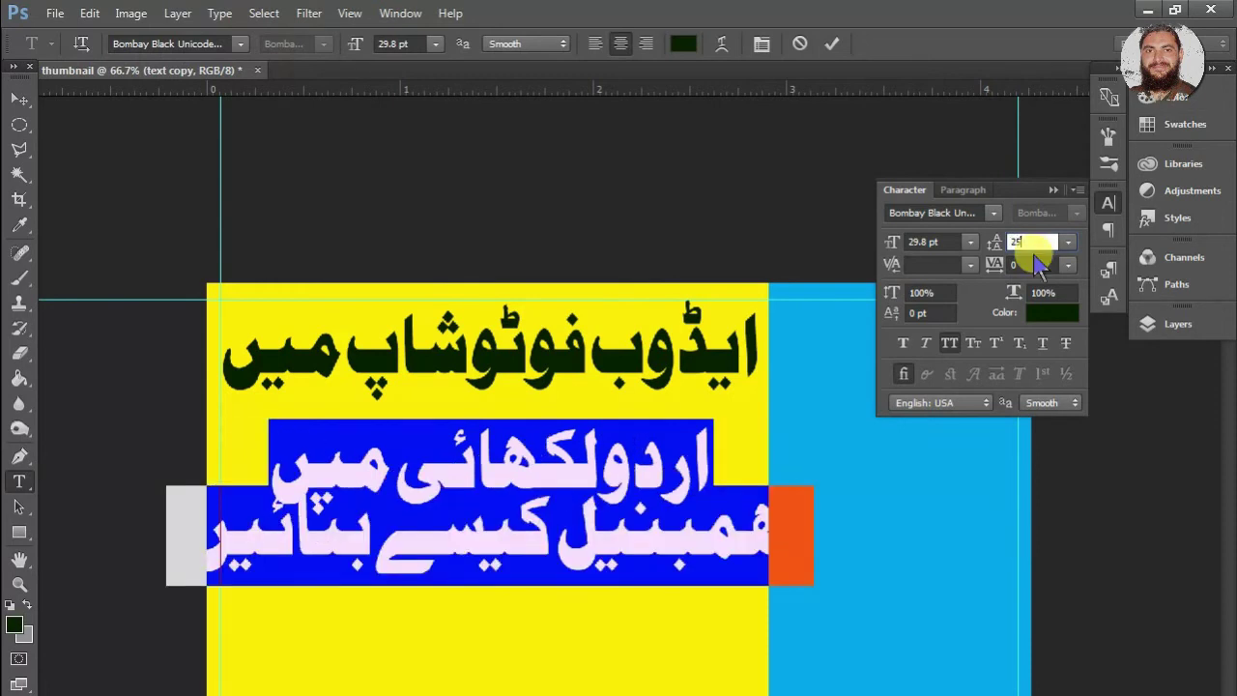
key("BackSpace")
key("BackSpace")
type("1")
type("30")
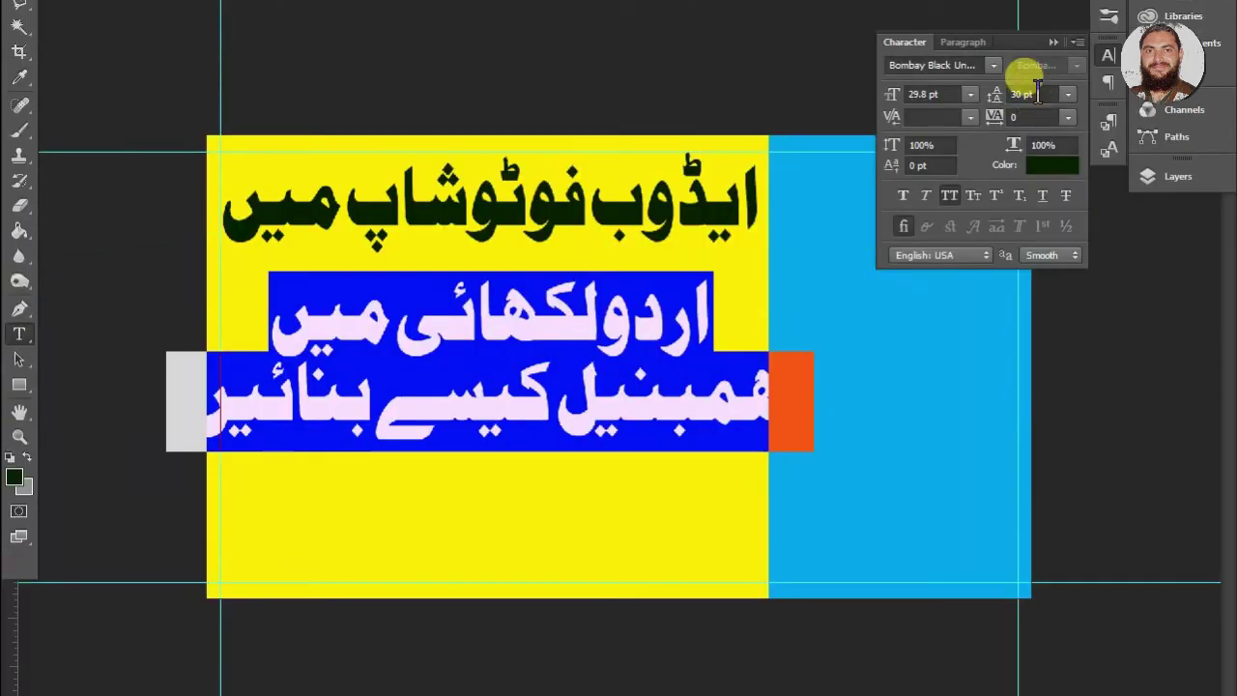
- Finish editing the two-line text block and scale it down to about 20.38 pt, centred below the title on the yellow area
left_click(331, 295)
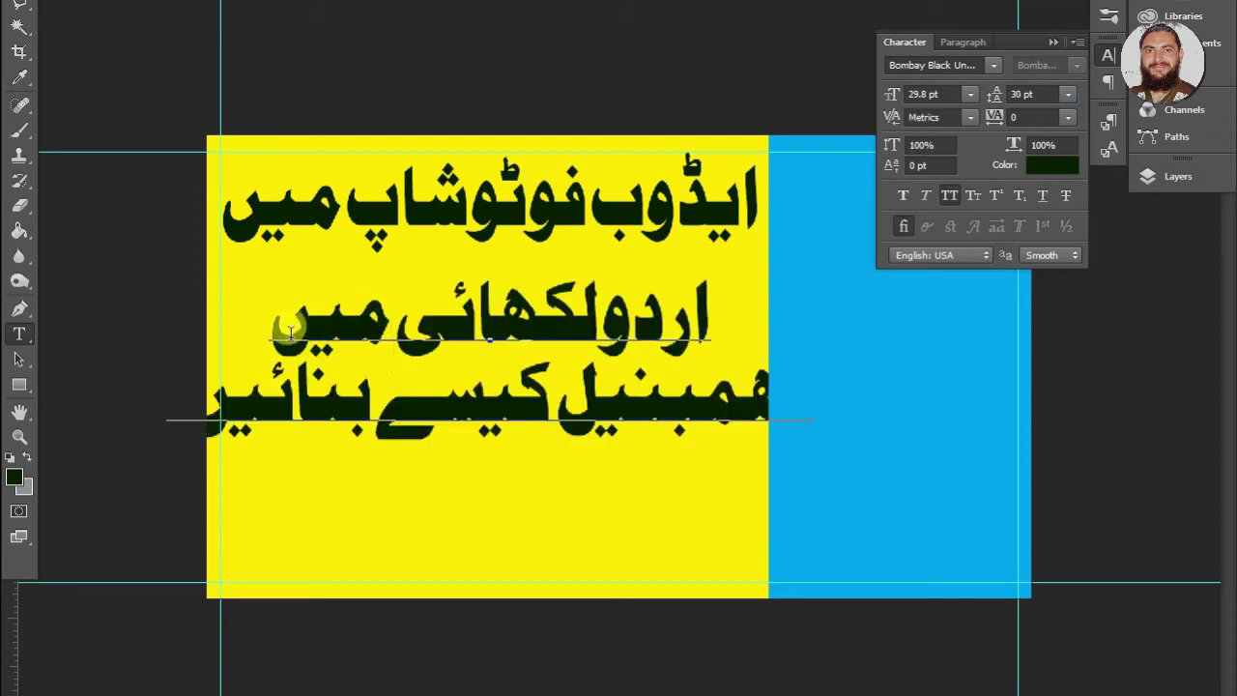
mouse_move(723, 301)
left_mouse_down()
mouse_move(505, 306)
mouse_move(716, 308)
left_mouse_up()
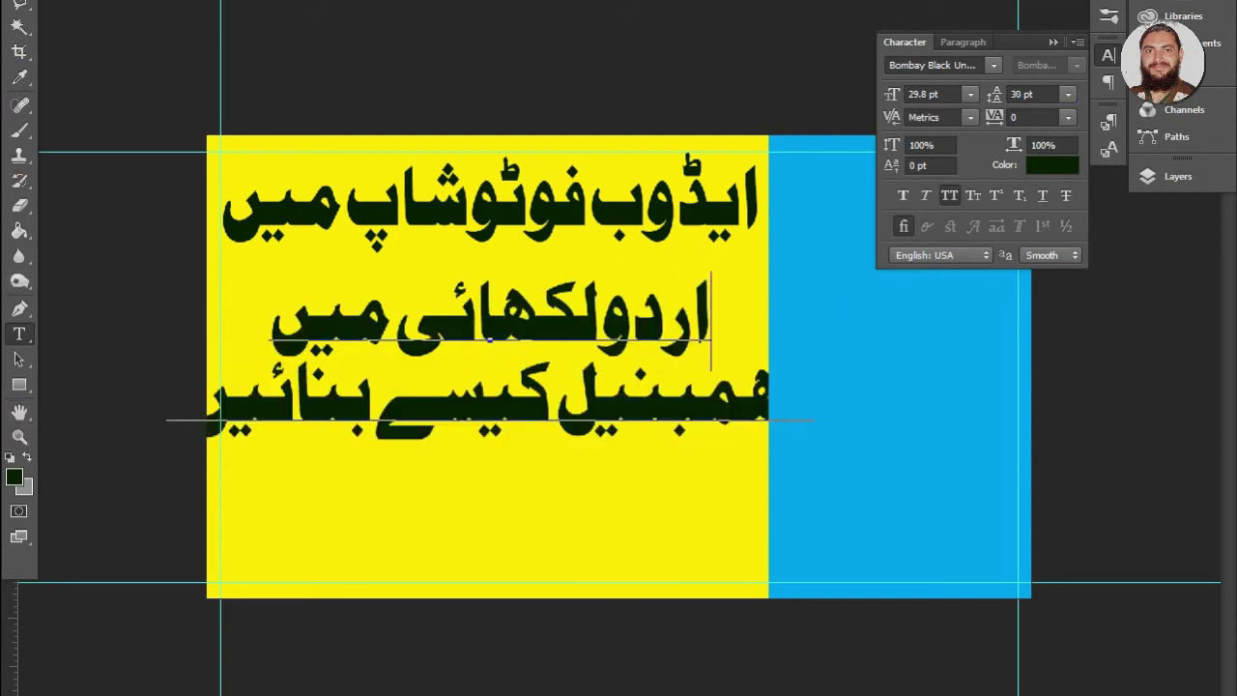
left_click(19, 2)
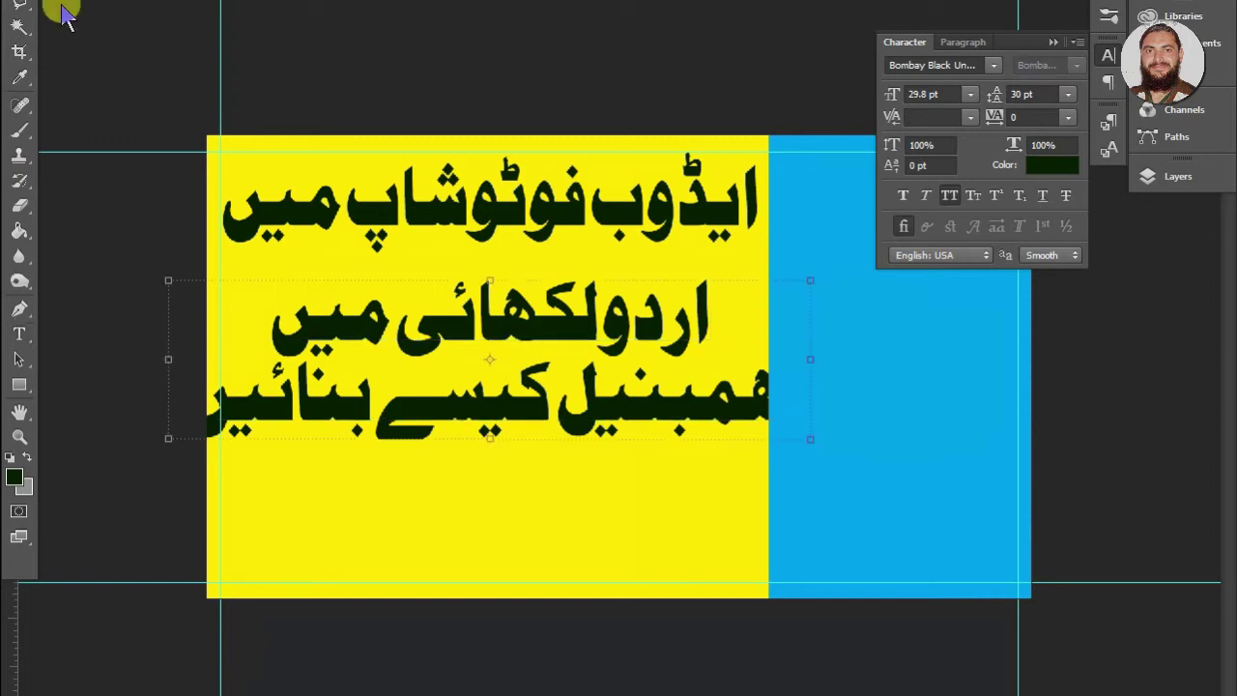
left_click_drag(166, 282, 574, 332)
left_click_drag(676, 366, 396, 332)
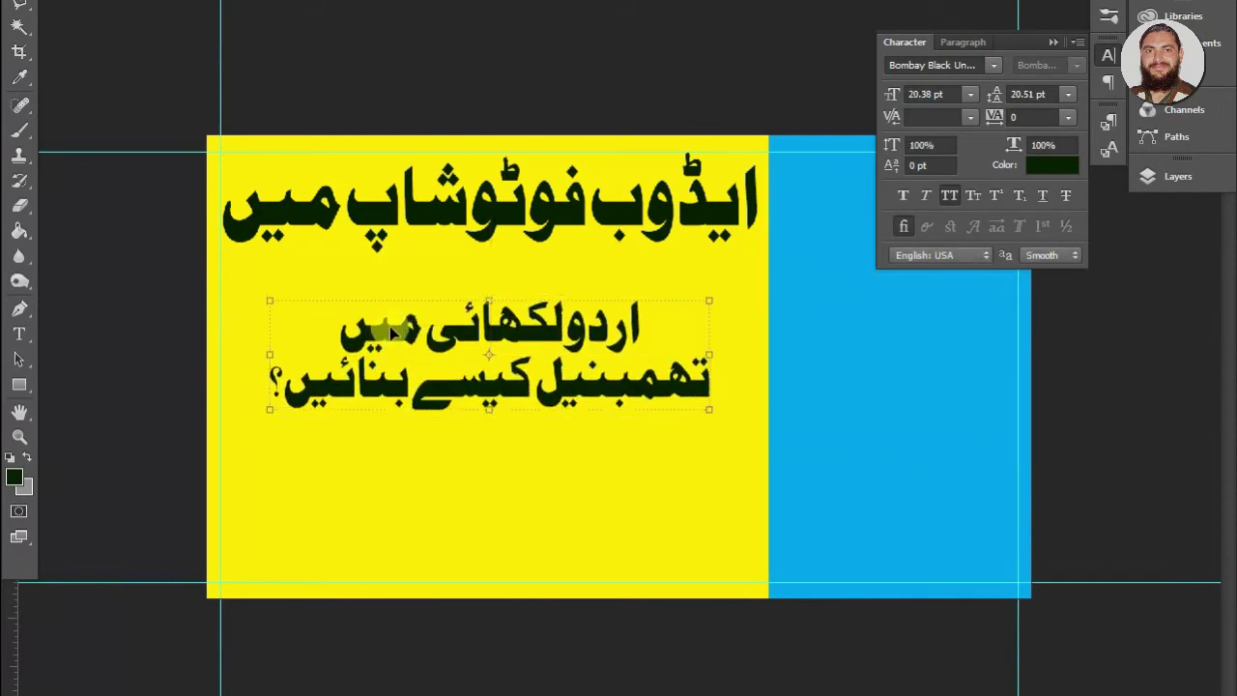
- Change the two-line text's font to Jameel Noori Nastaleeq and stretch the block to about 2.73 in wide, starting at the left margin guide
key("t")
left_click_drag(273, 380, 317, 377)
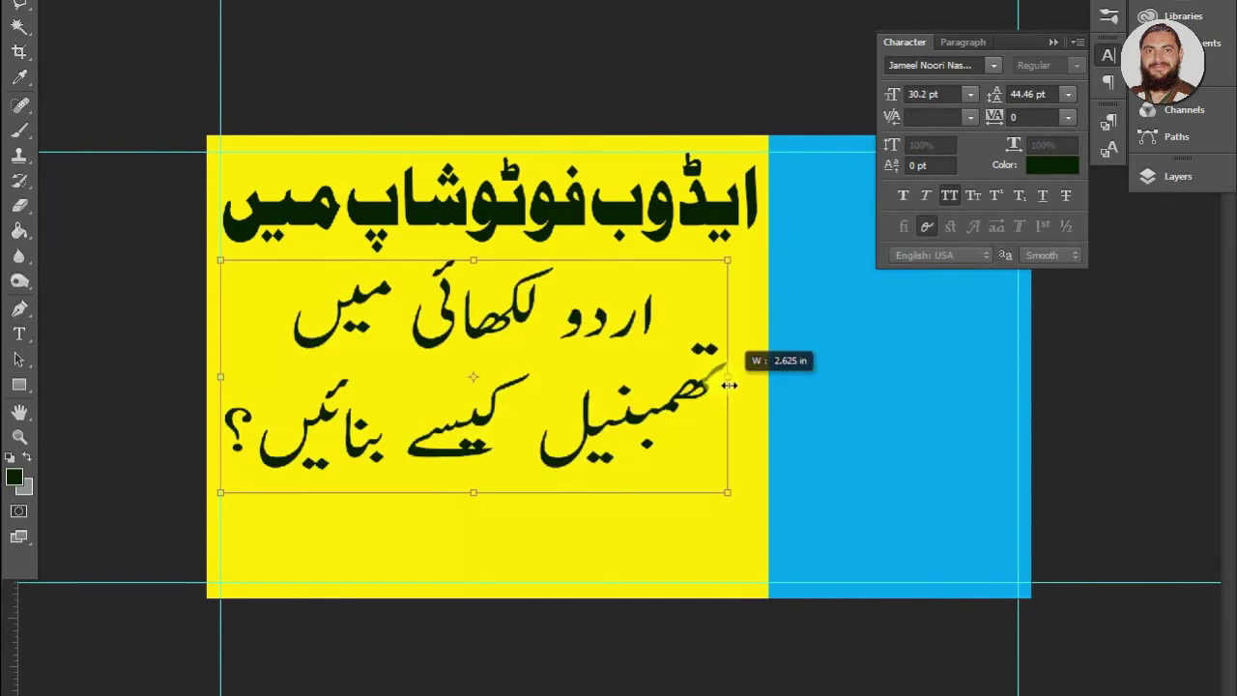
left_click_drag(760, 384, 750, 388)
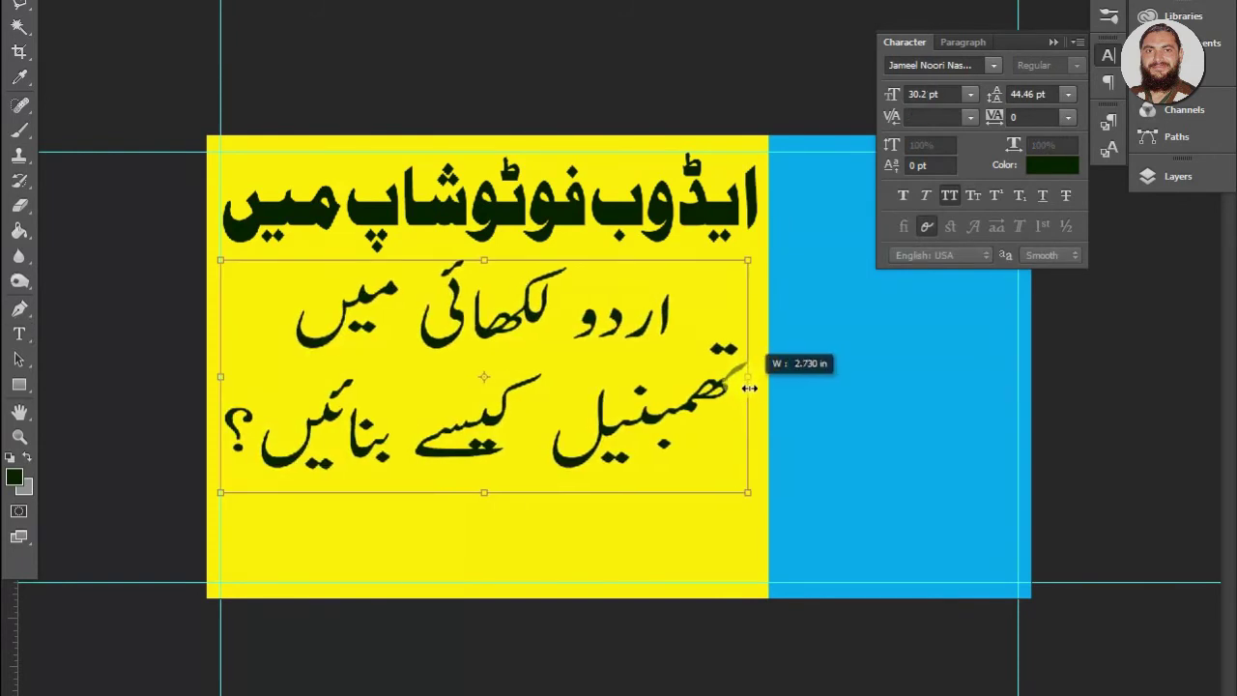
key("Return")
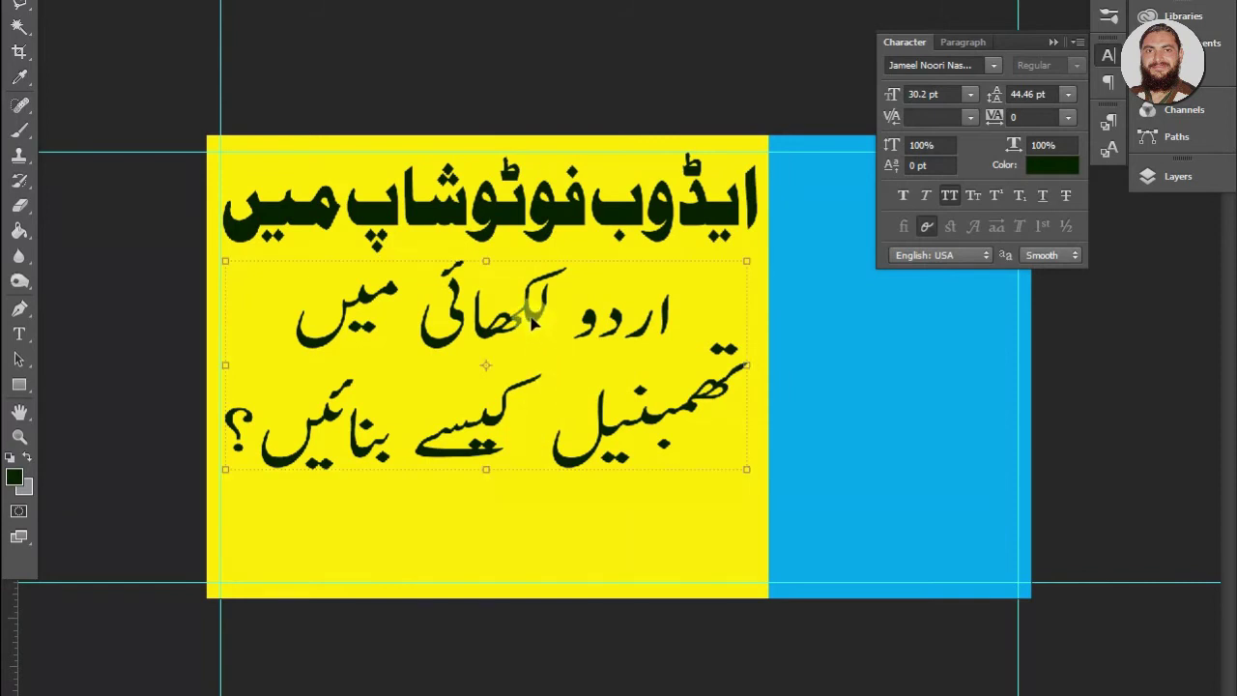
- Set the tracking of both lines in the lower Urdu text block to -30 and nudge the block to re-centre it below the title
key("t")
left_click_drag(303, 316, 586, 296)
left_click(428, 292)
left_click_drag(290, 315, 591, 304)
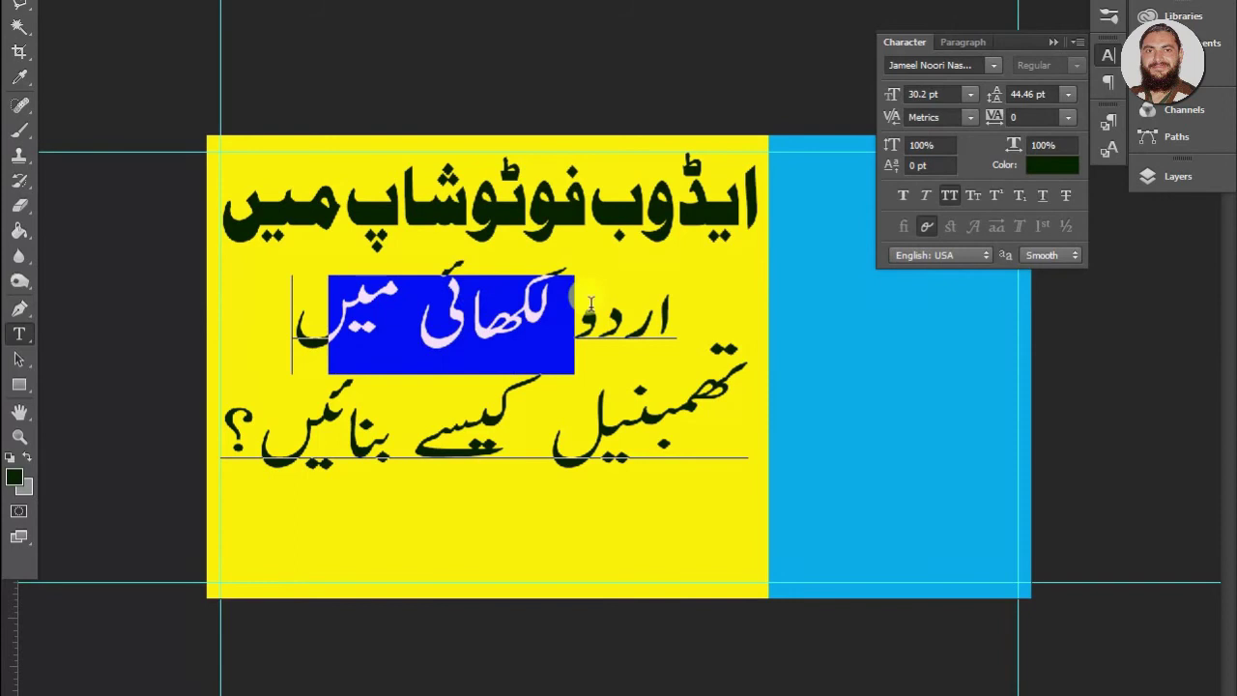
left_click_drag(676, 302, 157, 434)
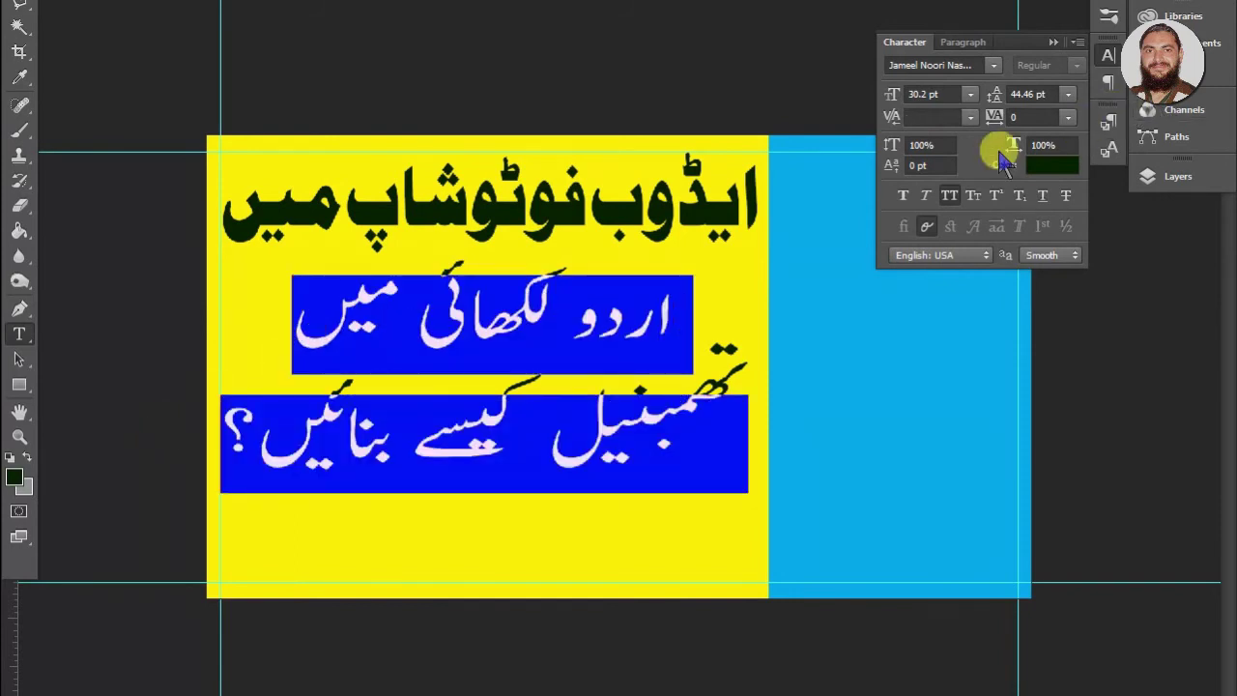
left_click(1033, 117)
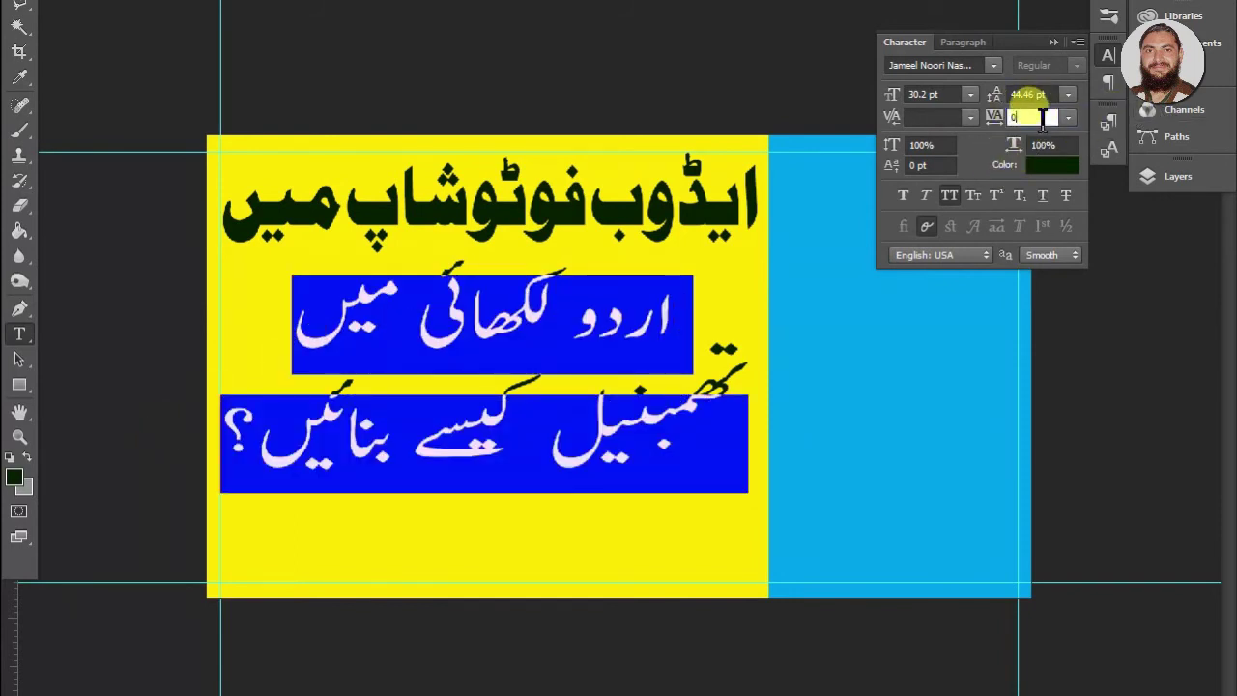
type("-")
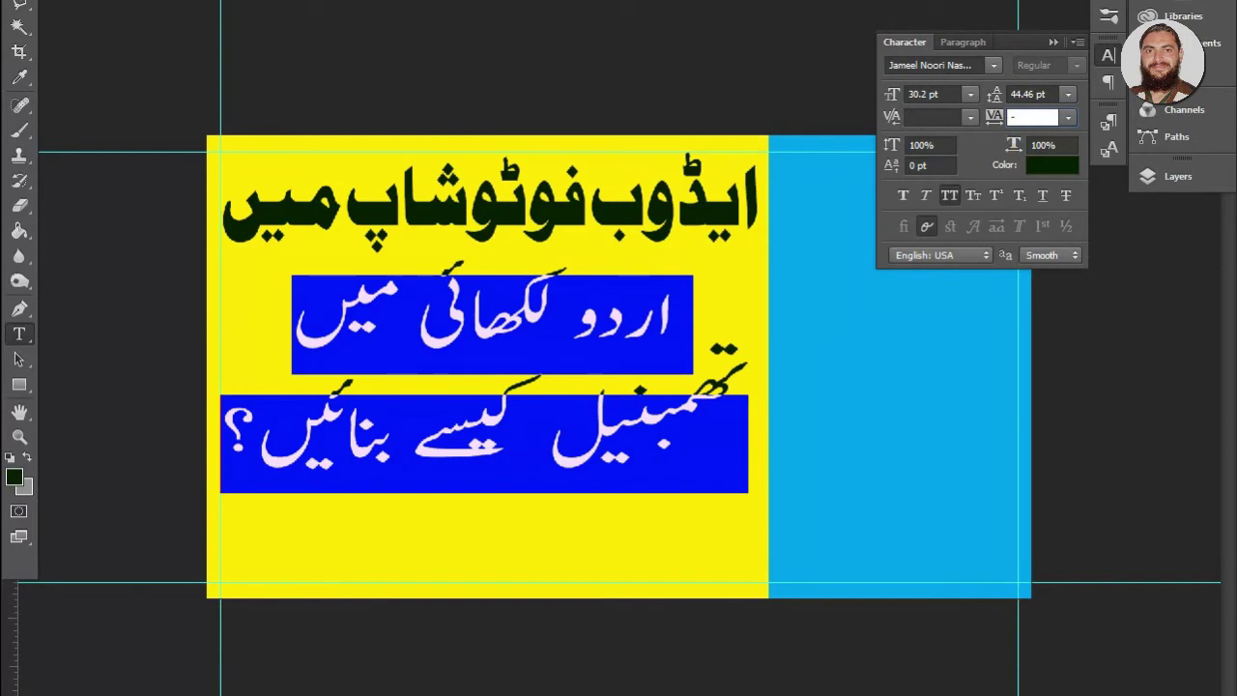
type("30")
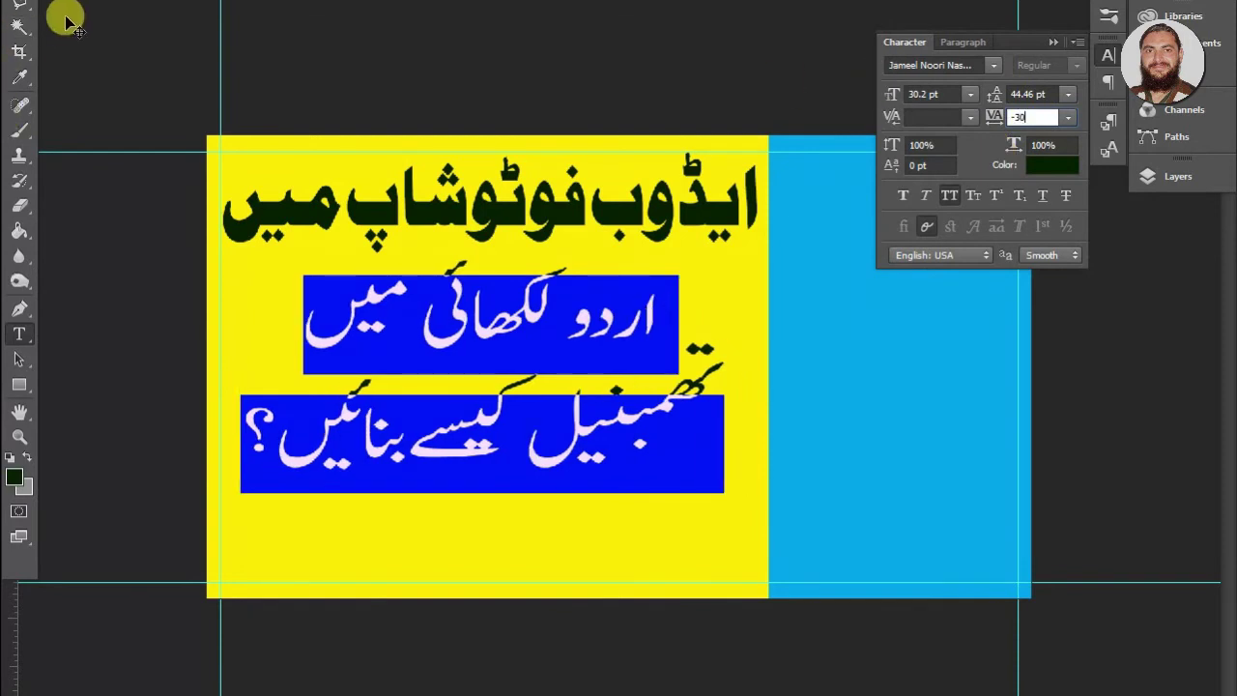
left_click(19, 1)
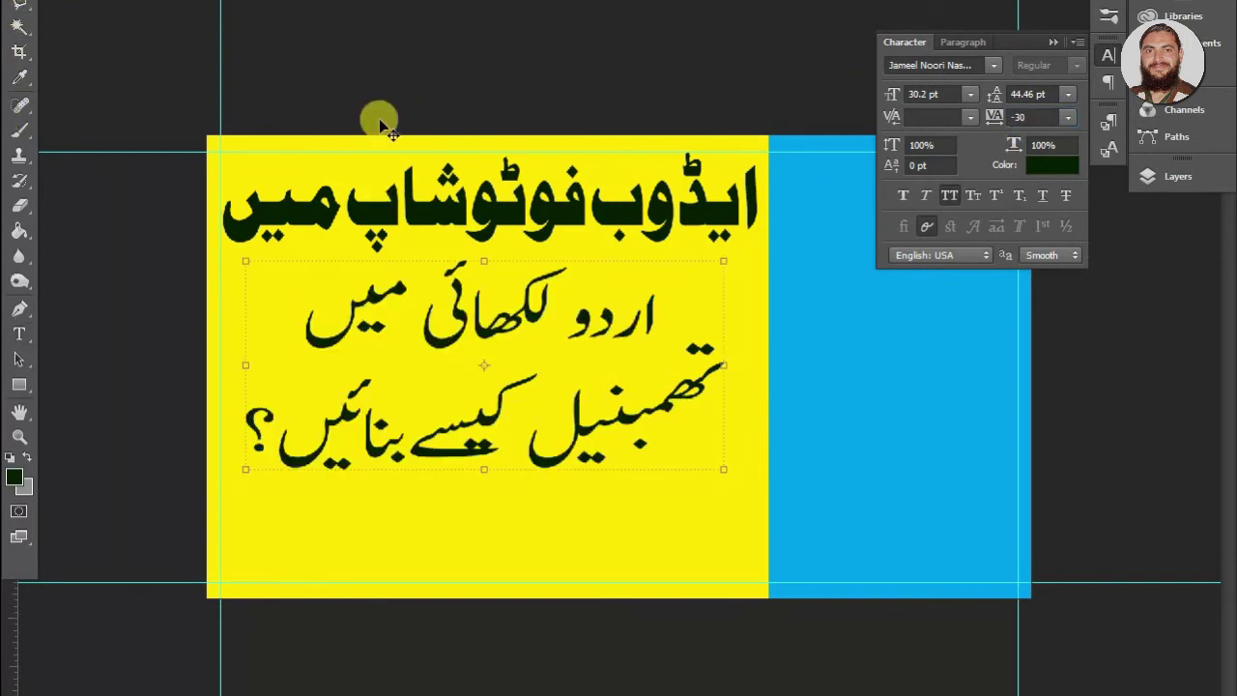
left_click_drag(477, 327, 485, 331)
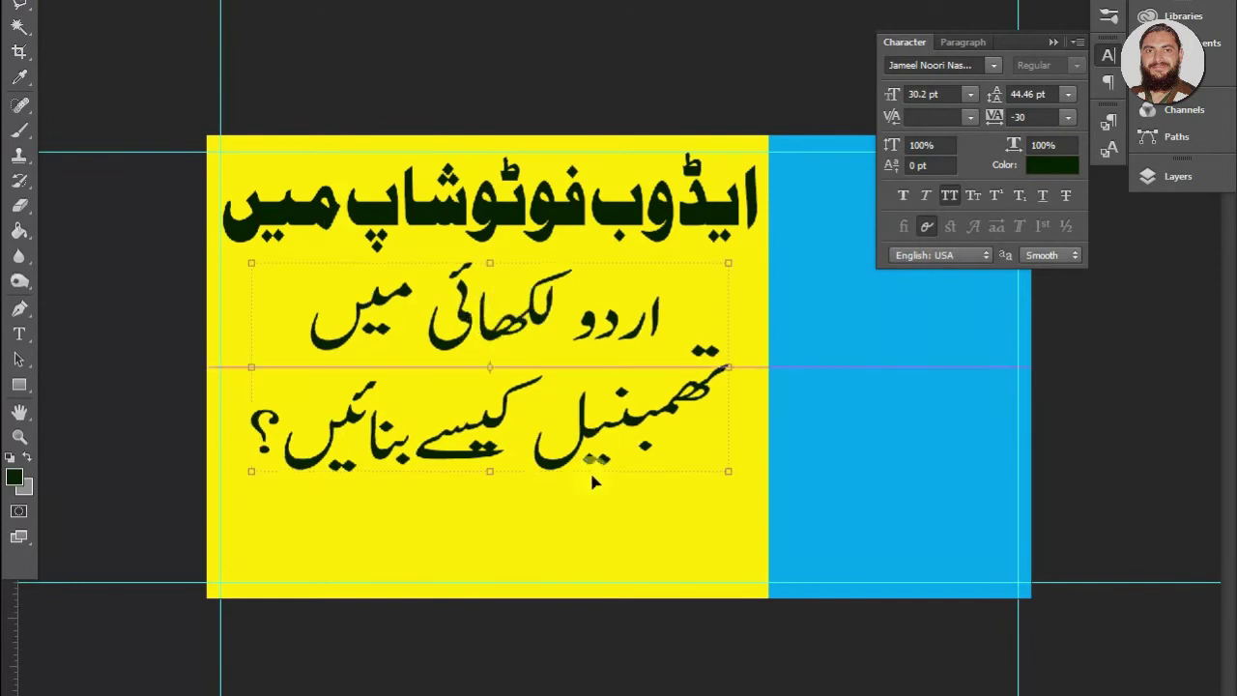
left_click(528, 654)
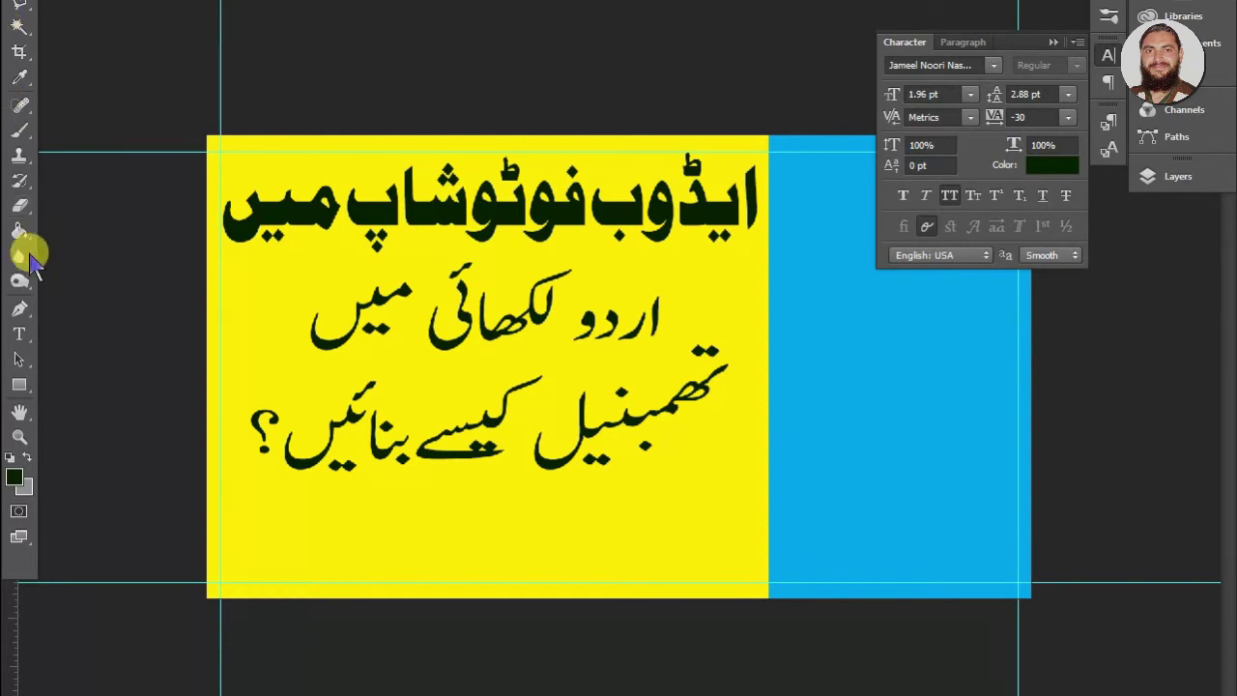
- Duplicate the blue side panel and reshape the copy into a horizontal strip spanning the full width along the canvas's bottom edge
left_click(24, 384)
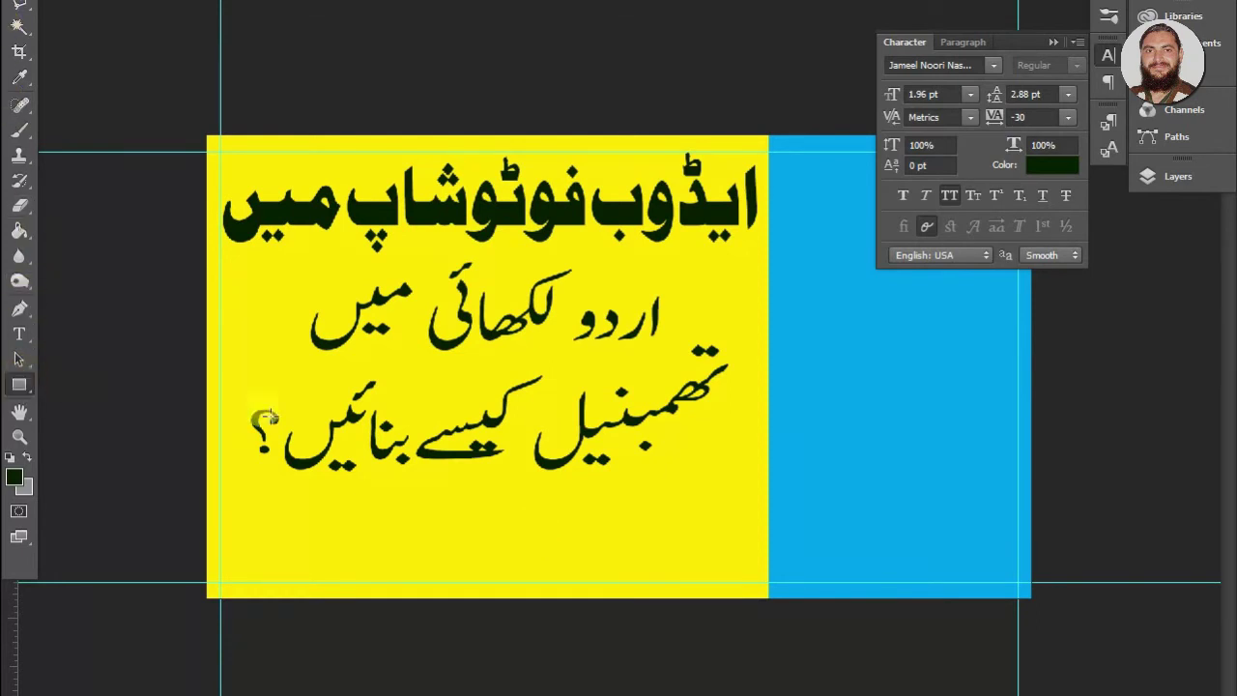
left_click(238, 501)
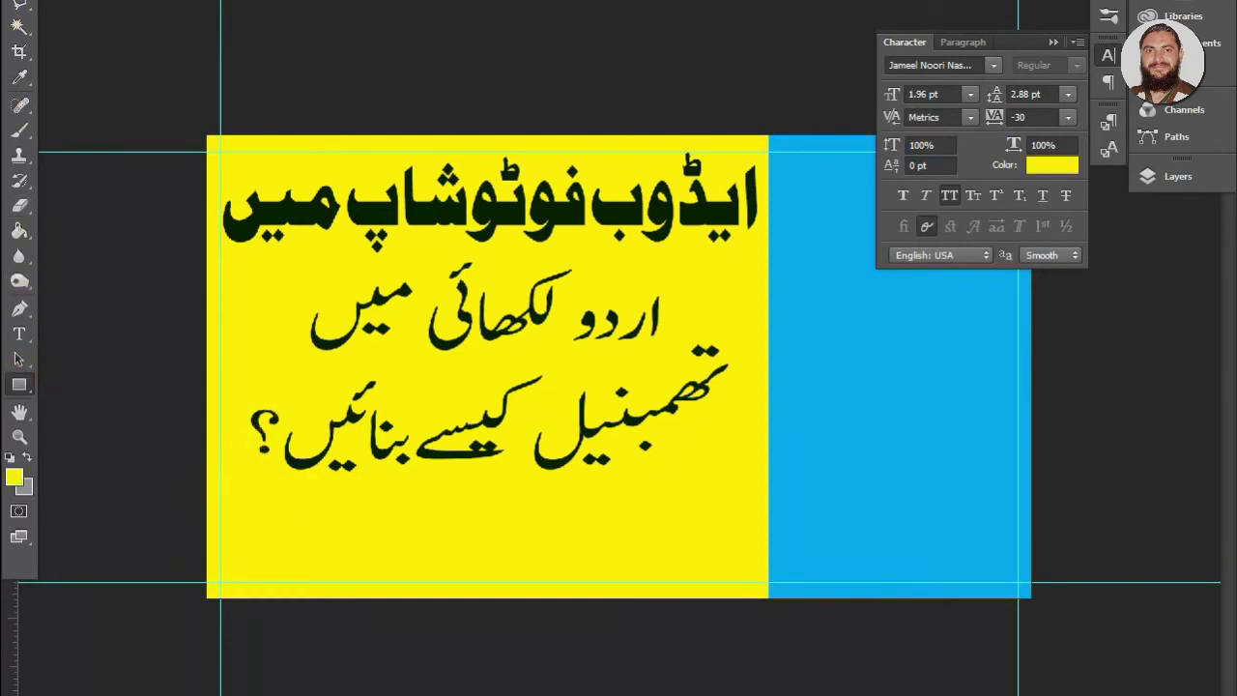
left_click(811, 326)
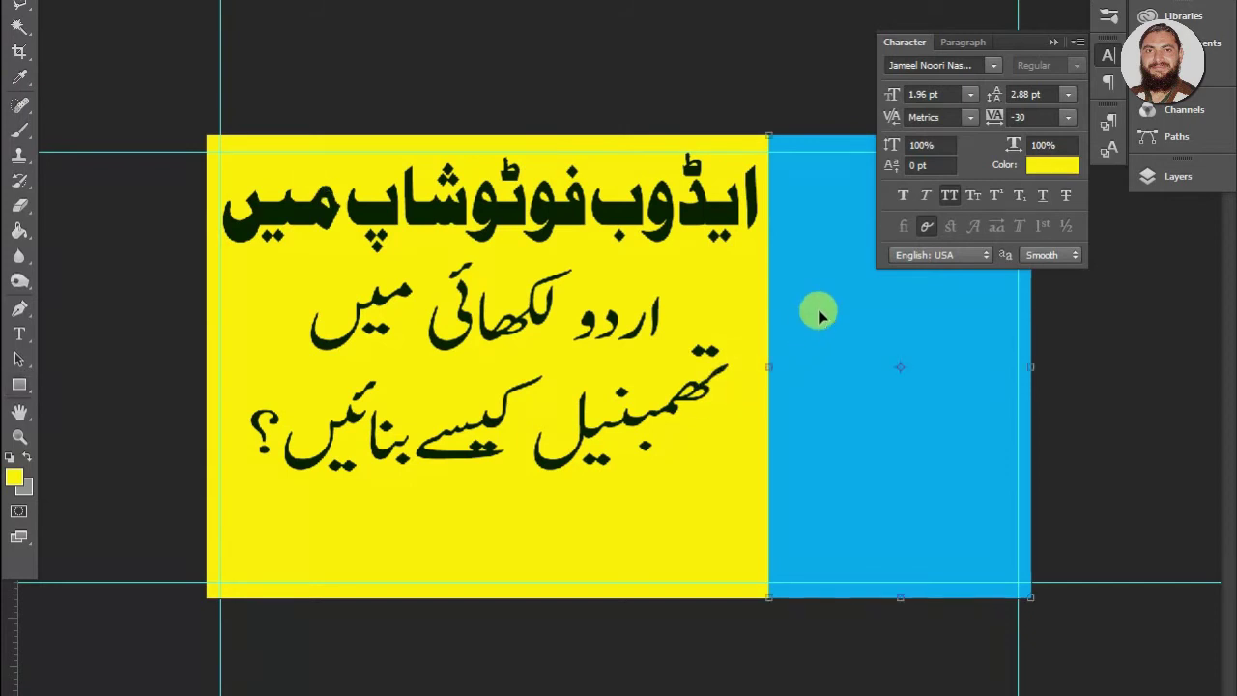
left_click_drag(818, 284, 426, 208)
left_click_drag(458, 118, 479, 483)
left_click_drag(398, 538, 280, 550)
left_click_drag(468, 548, 1031, 541)
mouse_move(613, 501)
left_mouse_down()
mouse_move(619, 519)
mouse_move(619, 505)
left_mouse_up()
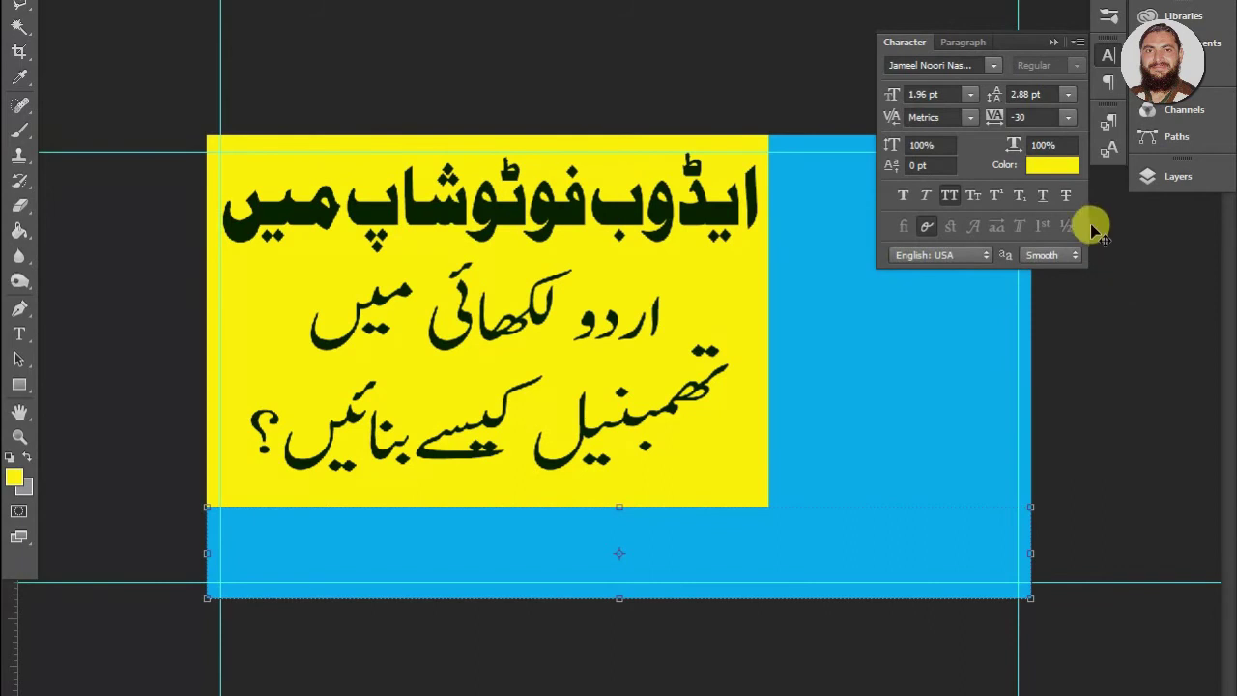
- Apply a black (000000) Color Overlay to the Rectangle 1 copy strip
left_click(1173, 177)
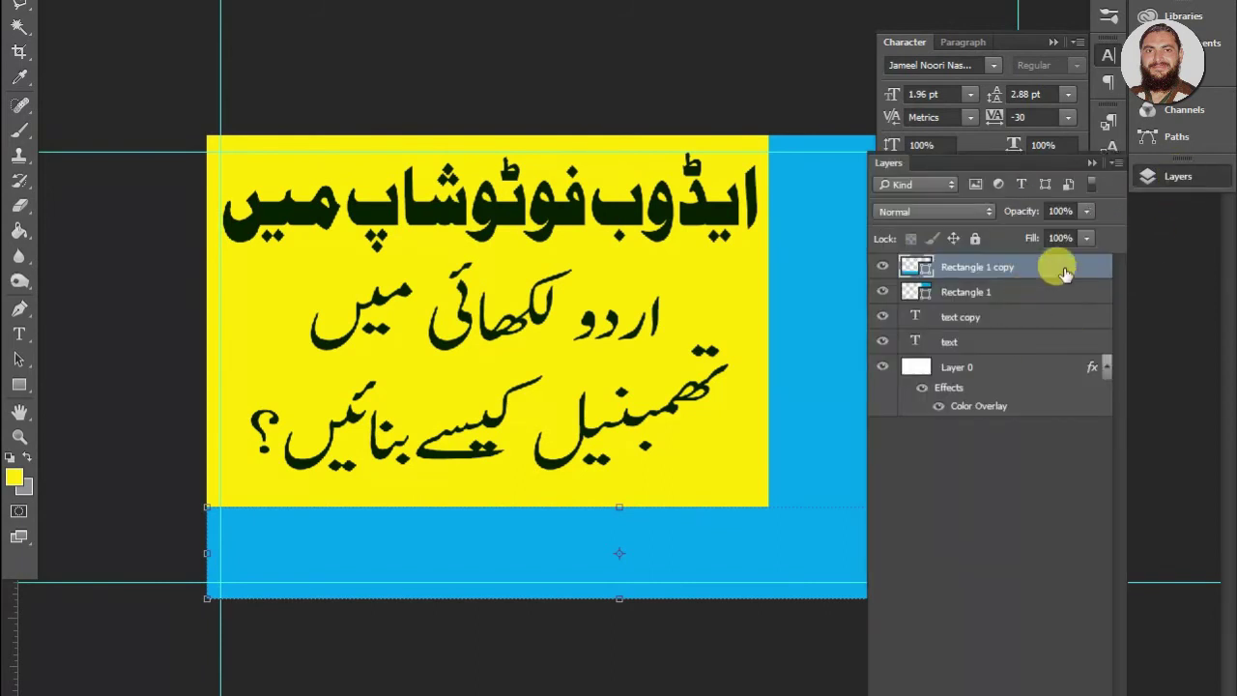
double_click(966, 308)
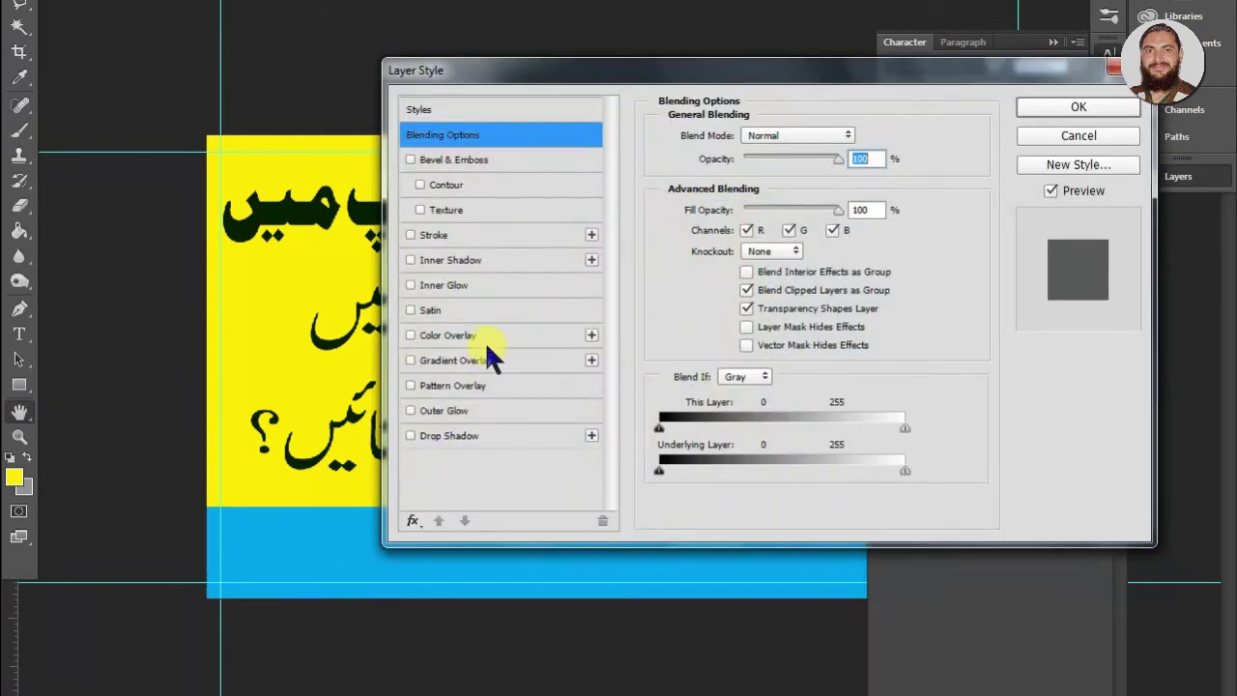
left_click(488, 335)
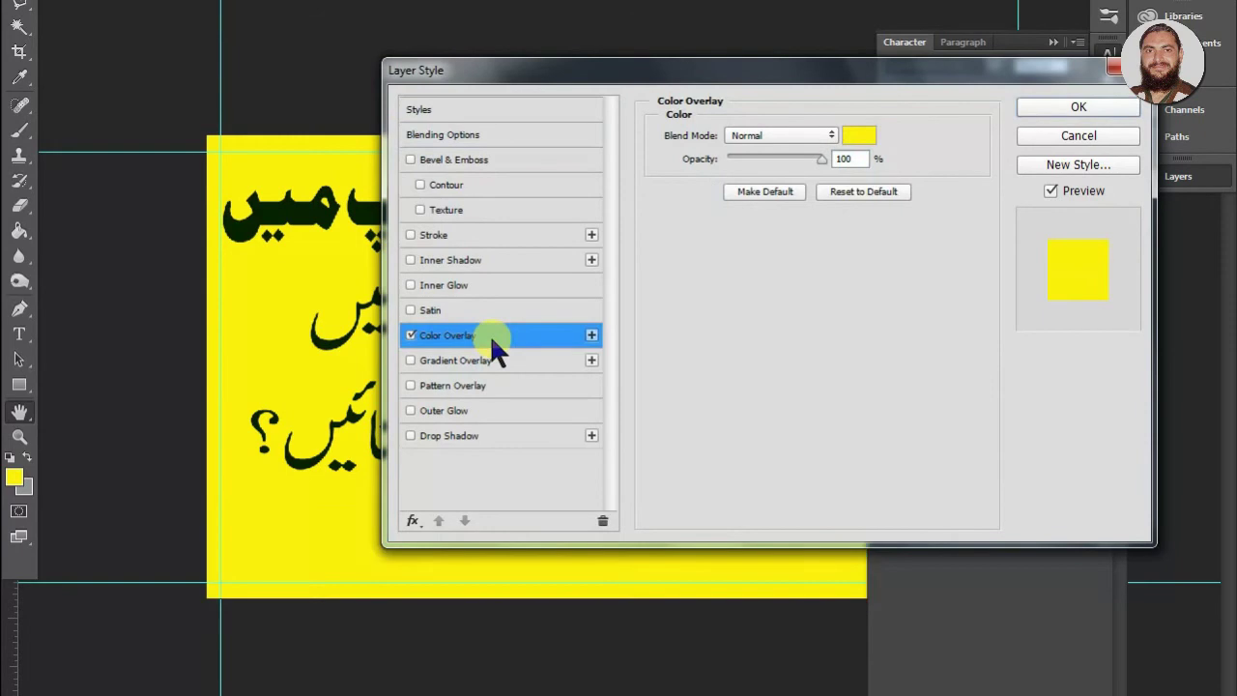
left_click(874, 140)
type("000000")
key("Return")
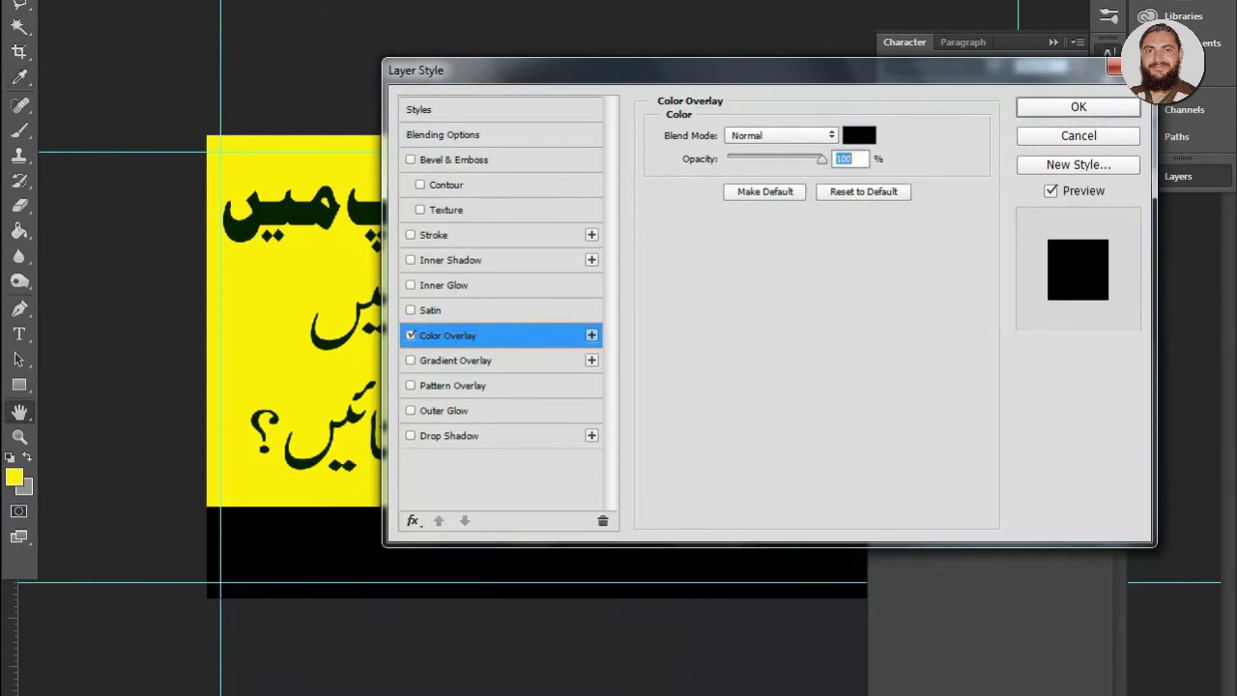
left_click(1093, 105)
left_click(1165, 176)
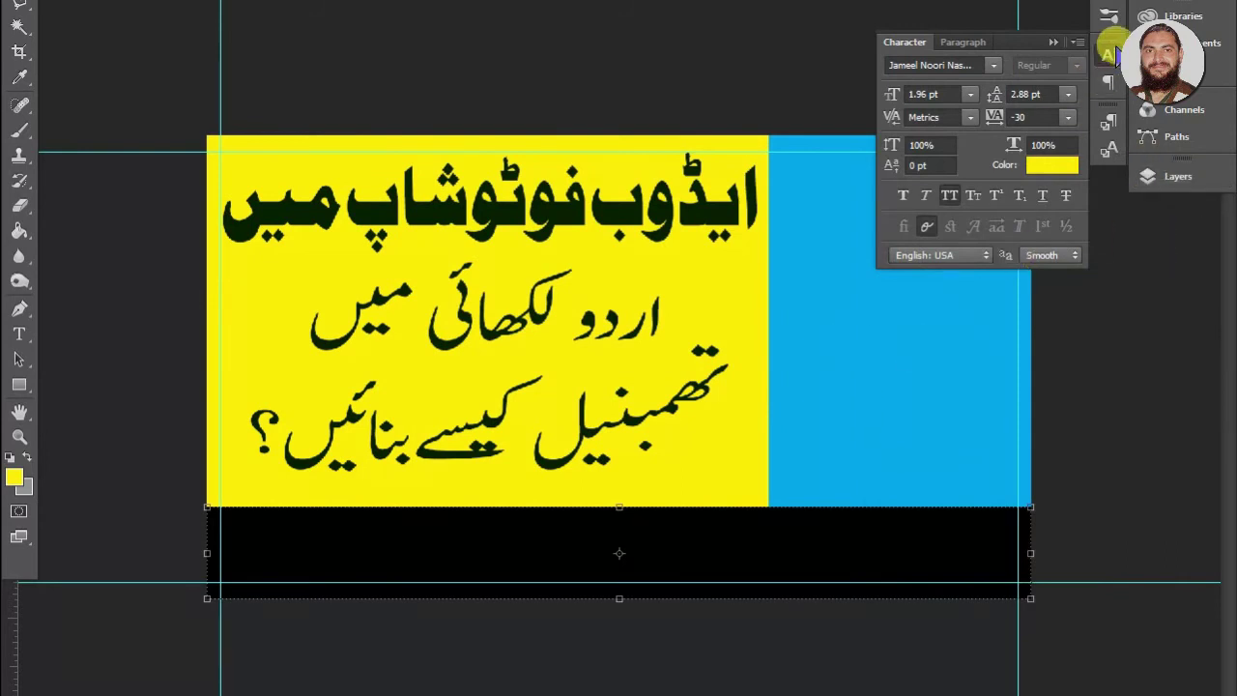
- Add the white text "Create Urdu Thumbnail In Photoshop" on the black strip and set its font to Arial Bold
left_click(1109, 55)
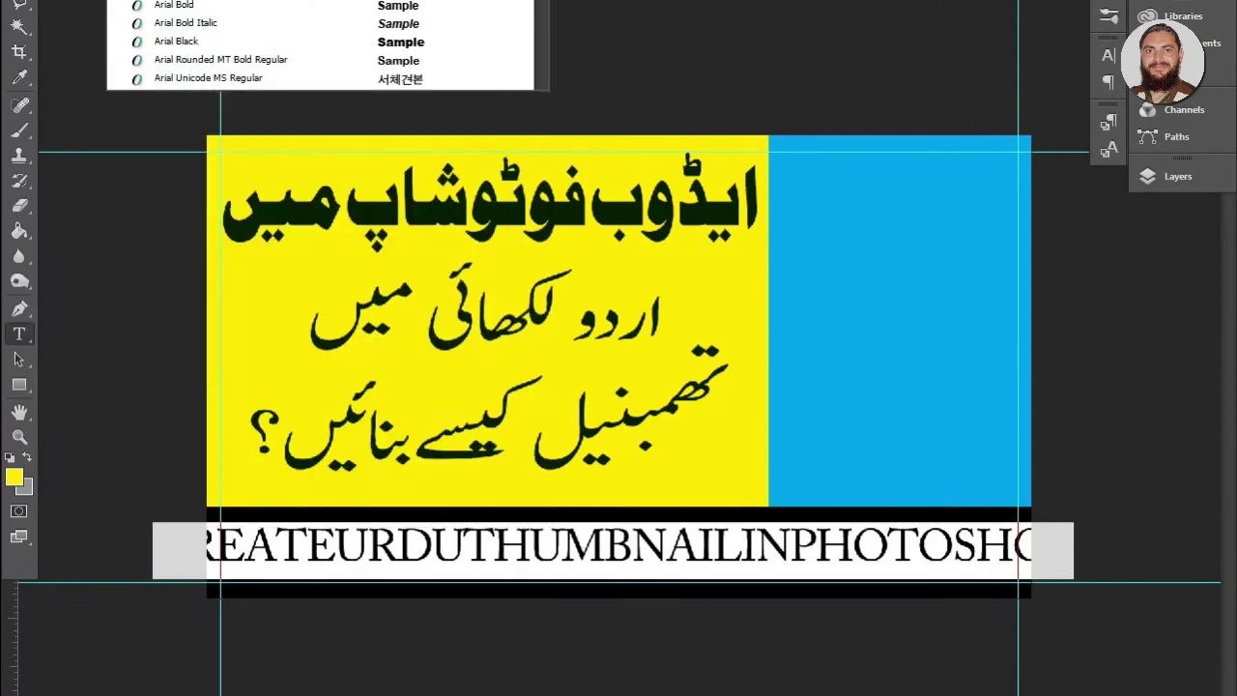
left_click(194, 7)
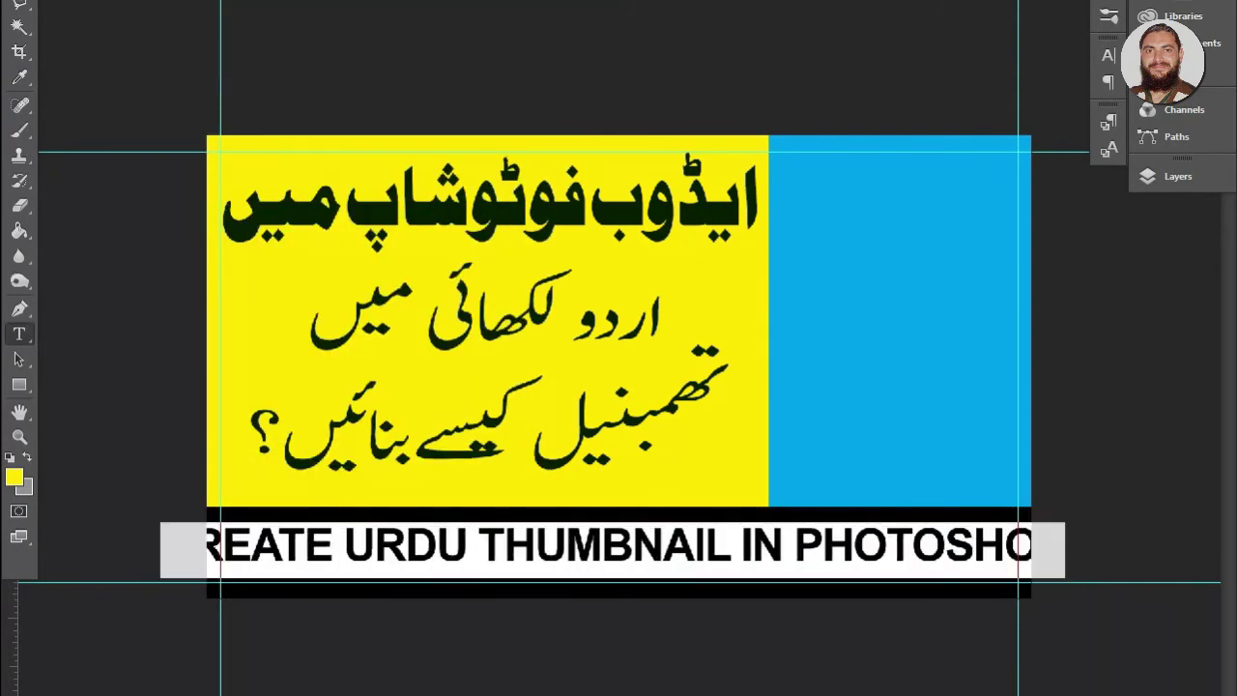
left_click(20, 1)
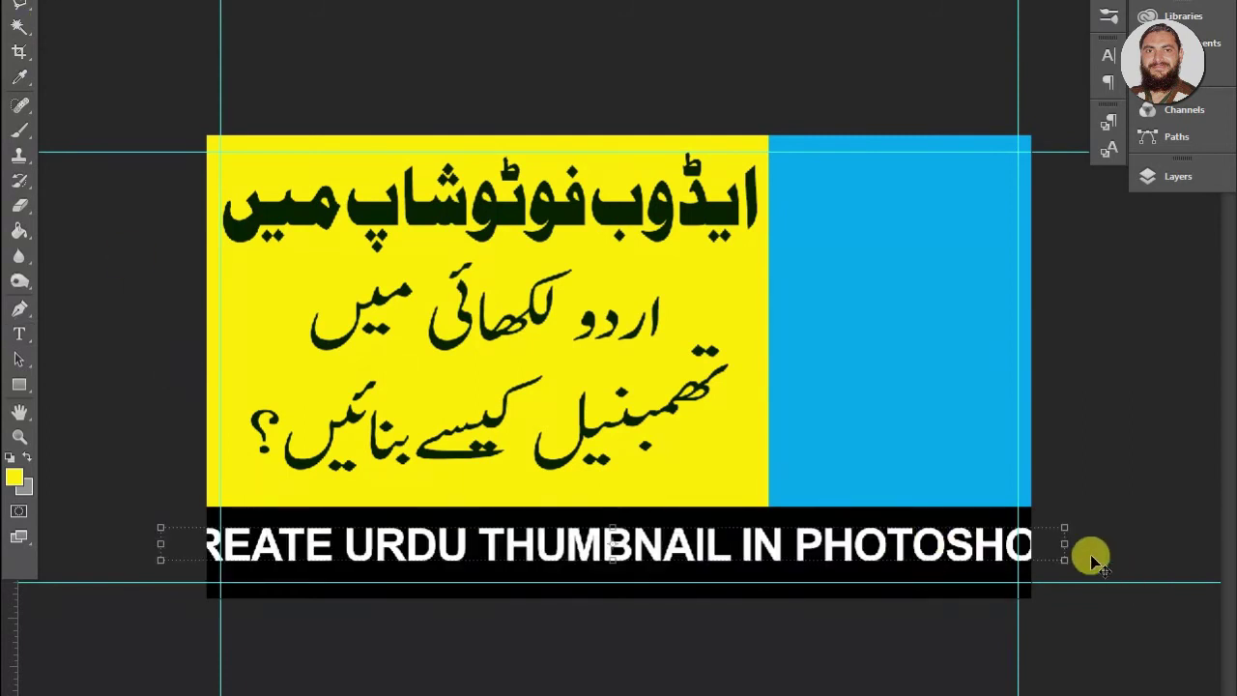
- Squeeze the English text to fit between the left and right margin guides and stretch it vertically to fill more of the black strip
left_click_drag(1066, 543, 1019, 545)
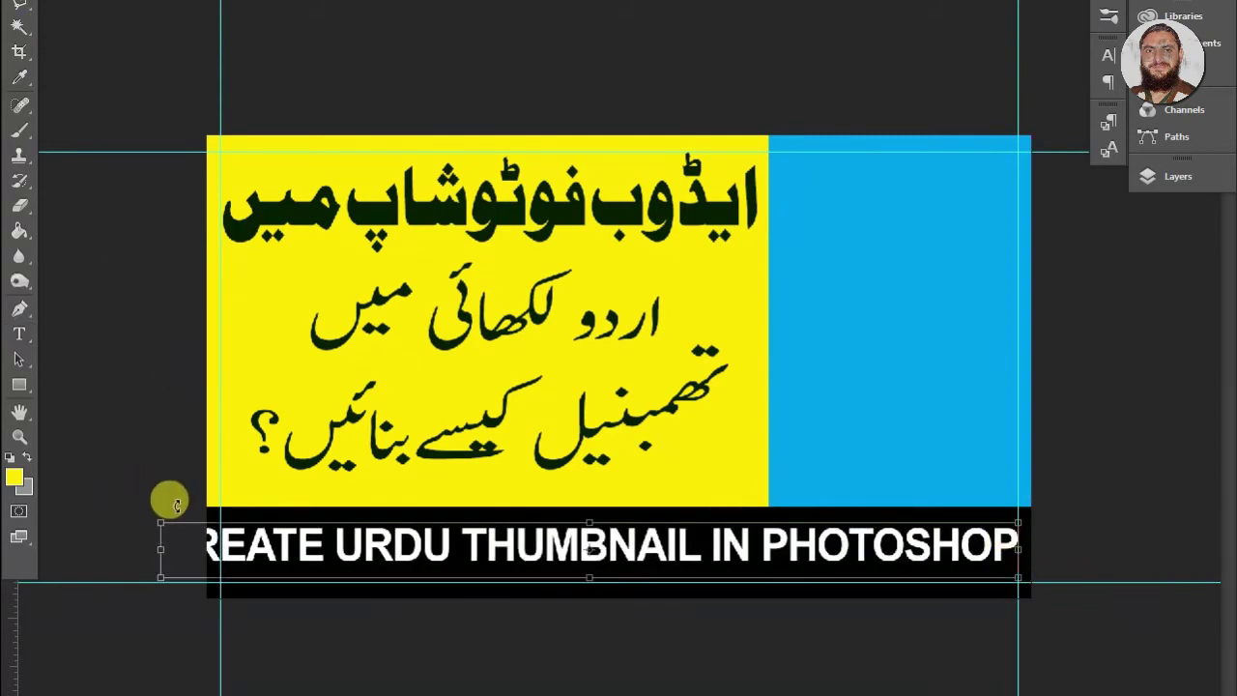
left_click_drag(161, 551, 219, 547)
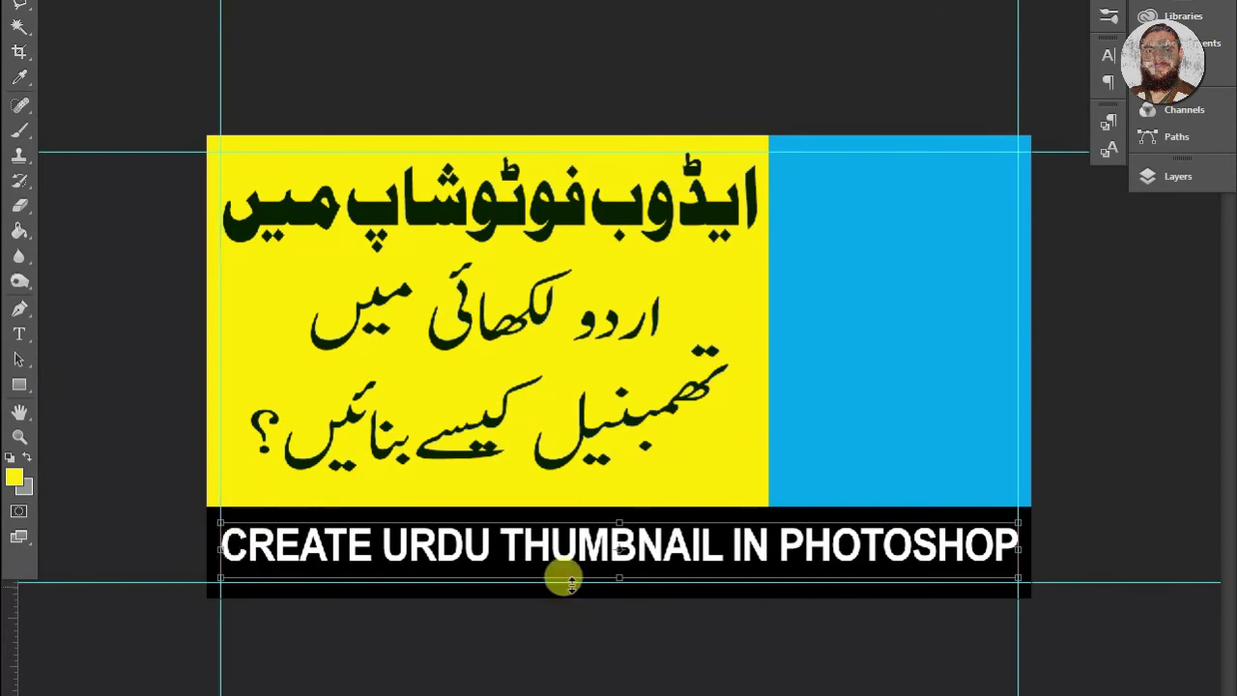
mouse_move(620, 576)
left_mouse_down()
mouse_move(606, 589)
mouse_move(619, 598)
left_mouse_up()
left_click_drag(619, 520, 619, 511)
- Add a white outside Stroke at 100% opacity to the two-line Urdu text layer
left_click(1172, 176)
left_click(1039, 406)
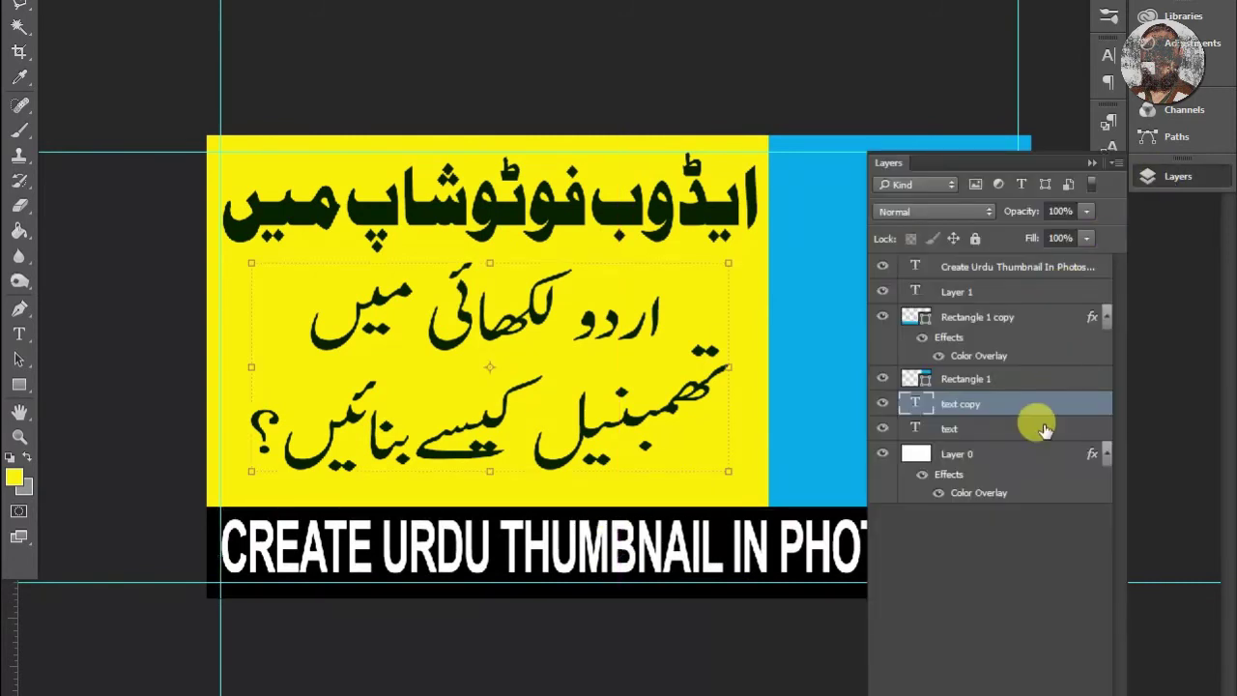
double_click(1052, 411)
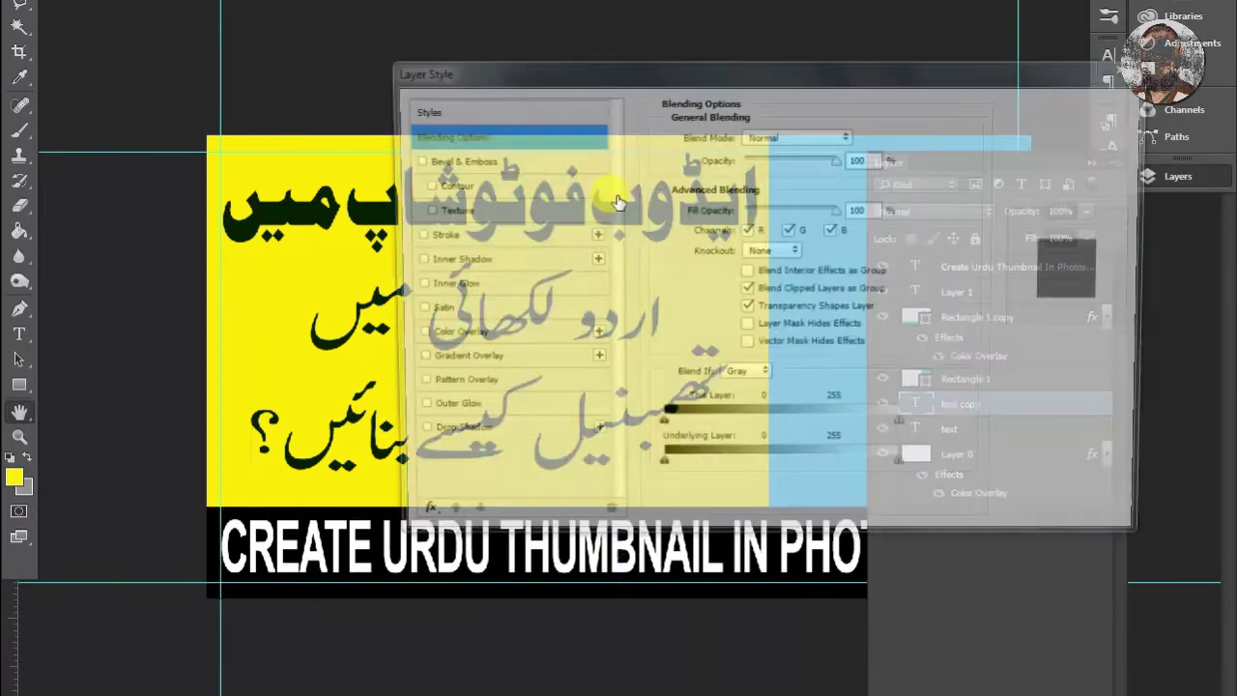
left_click_drag(558, 82, 778, 2)
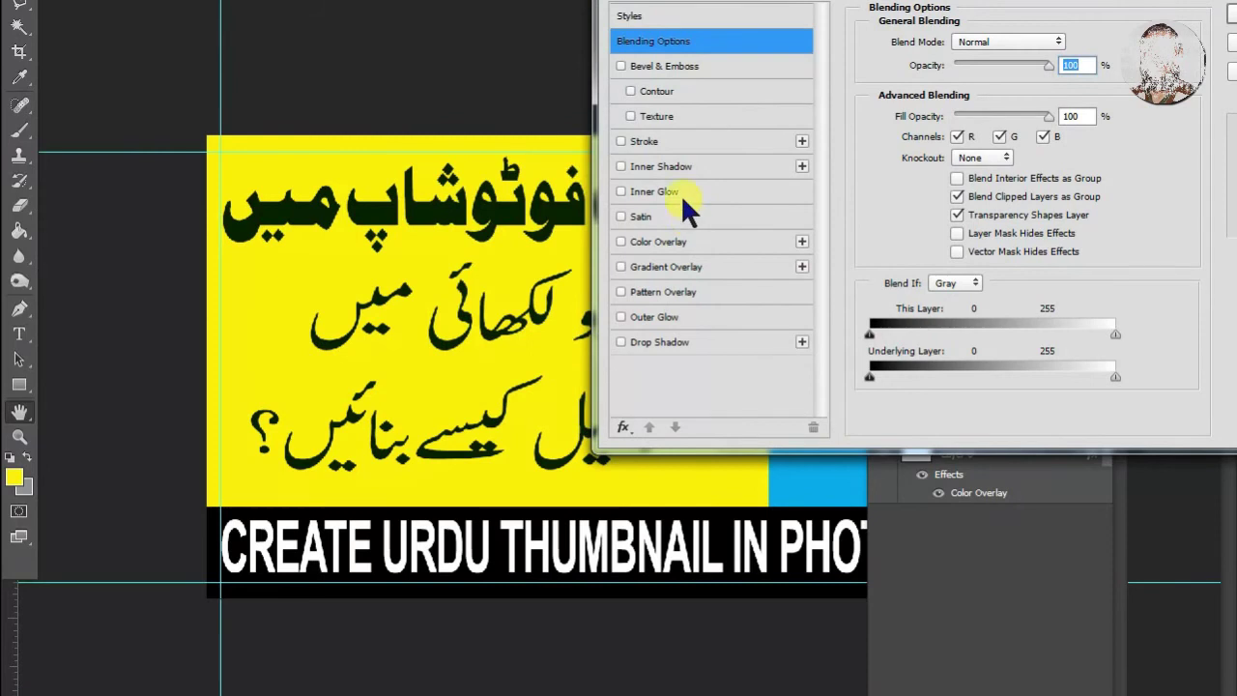
left_click(667, 138)
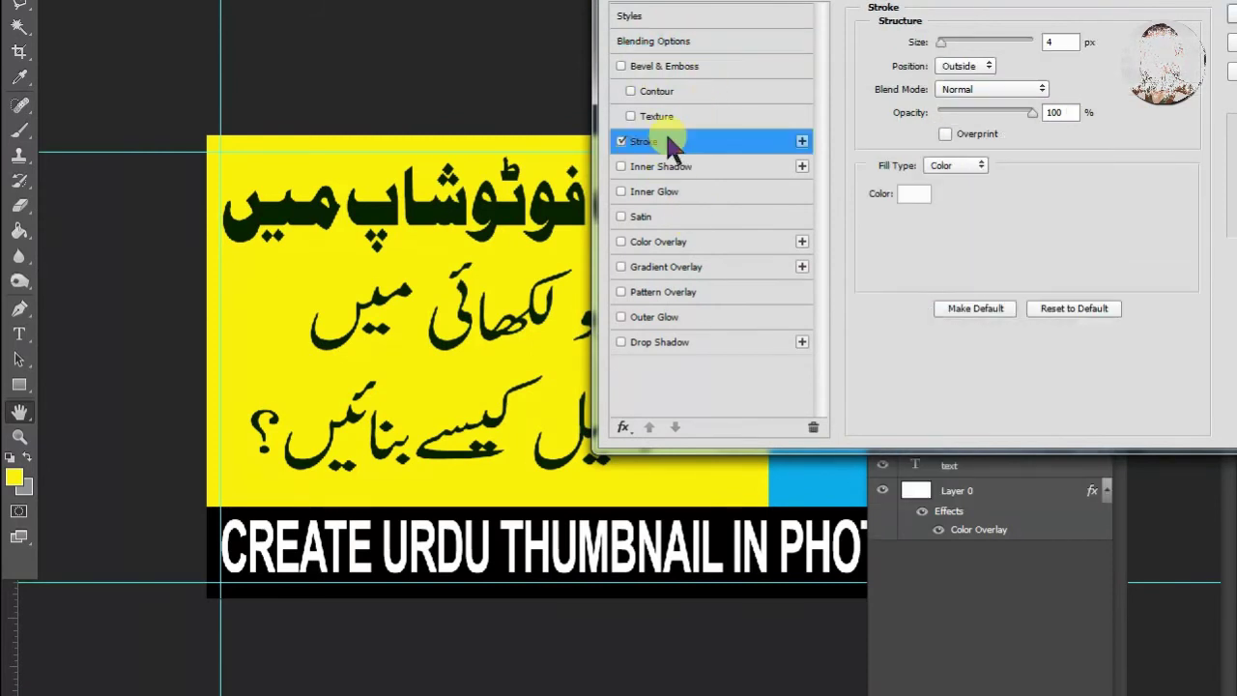
left_click(1050, 41)
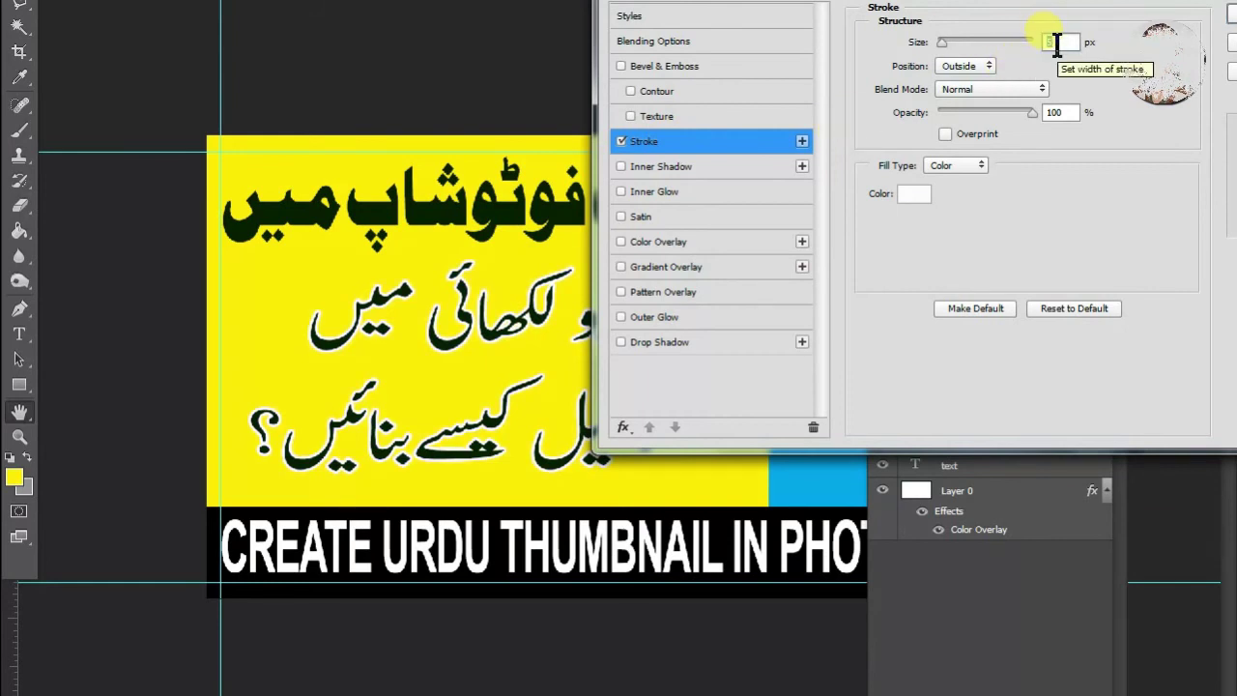
- Add a Drop Shadow to the two-line Urdu text, coloured black (000000) with 29% opacity
left_click(661, 345)
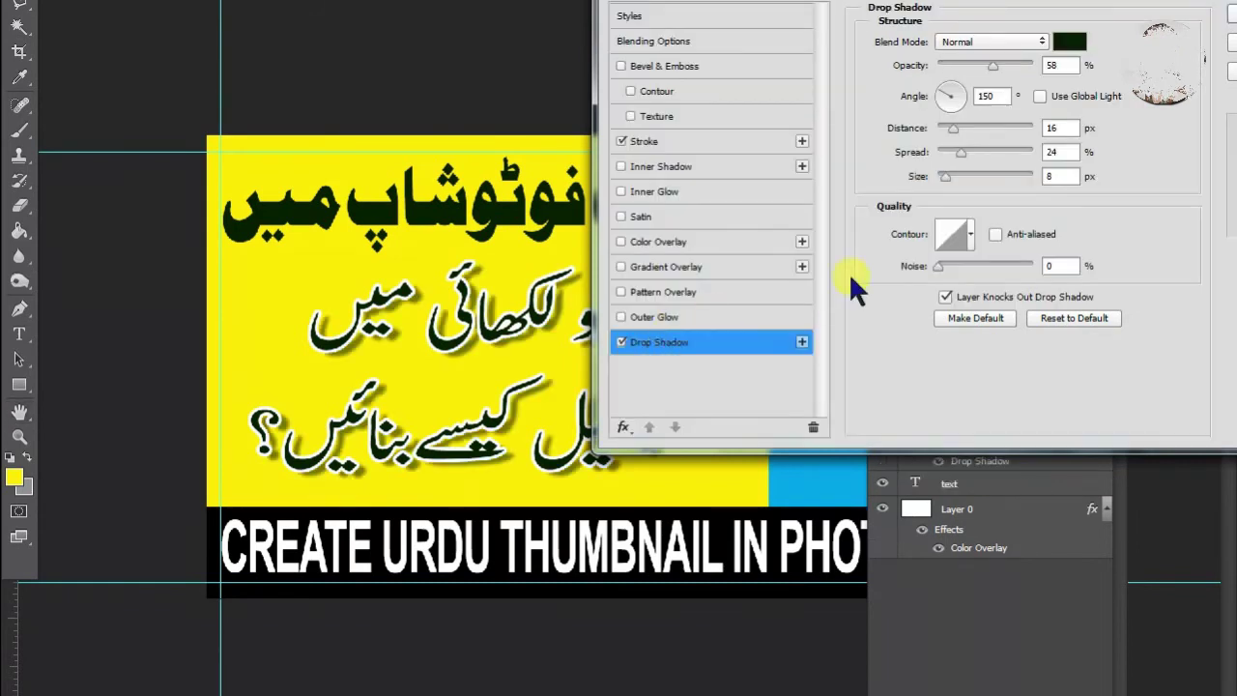
left_click_drag(998, 69, 1030, 65)
left_click(1069, 42)
left_click_drag(869, 450, 961, 640)
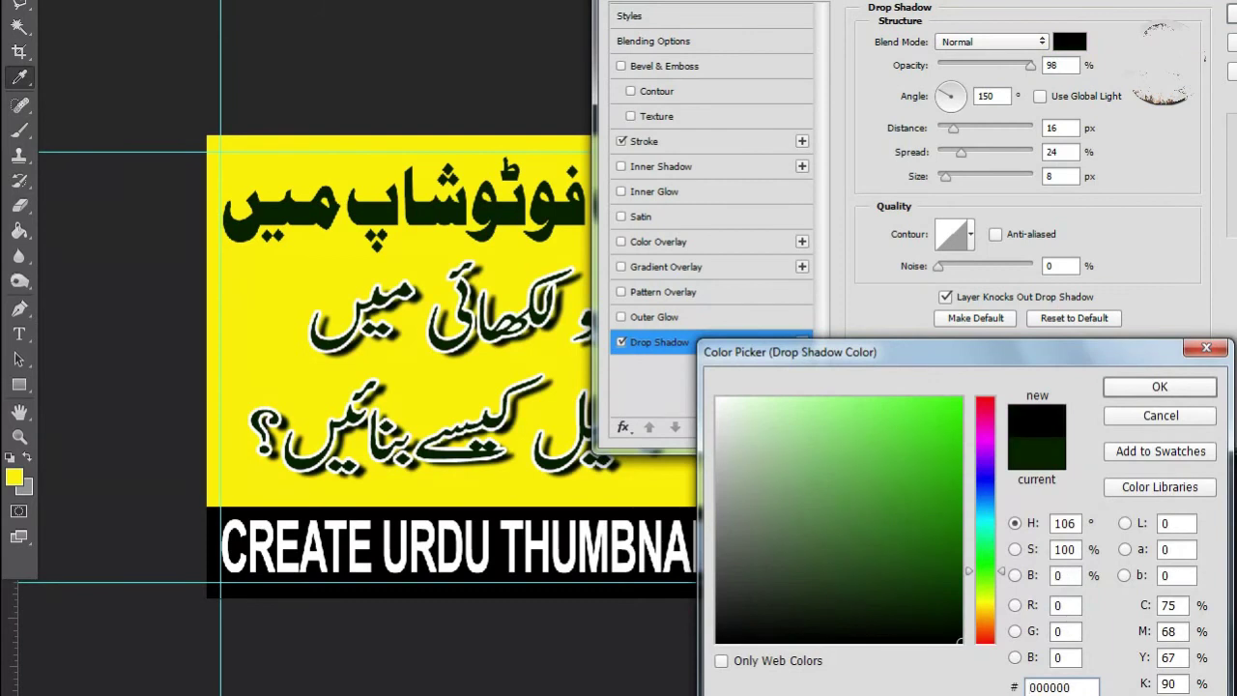
key("Return")
left_click_drag(1027, 64, 962, 58)
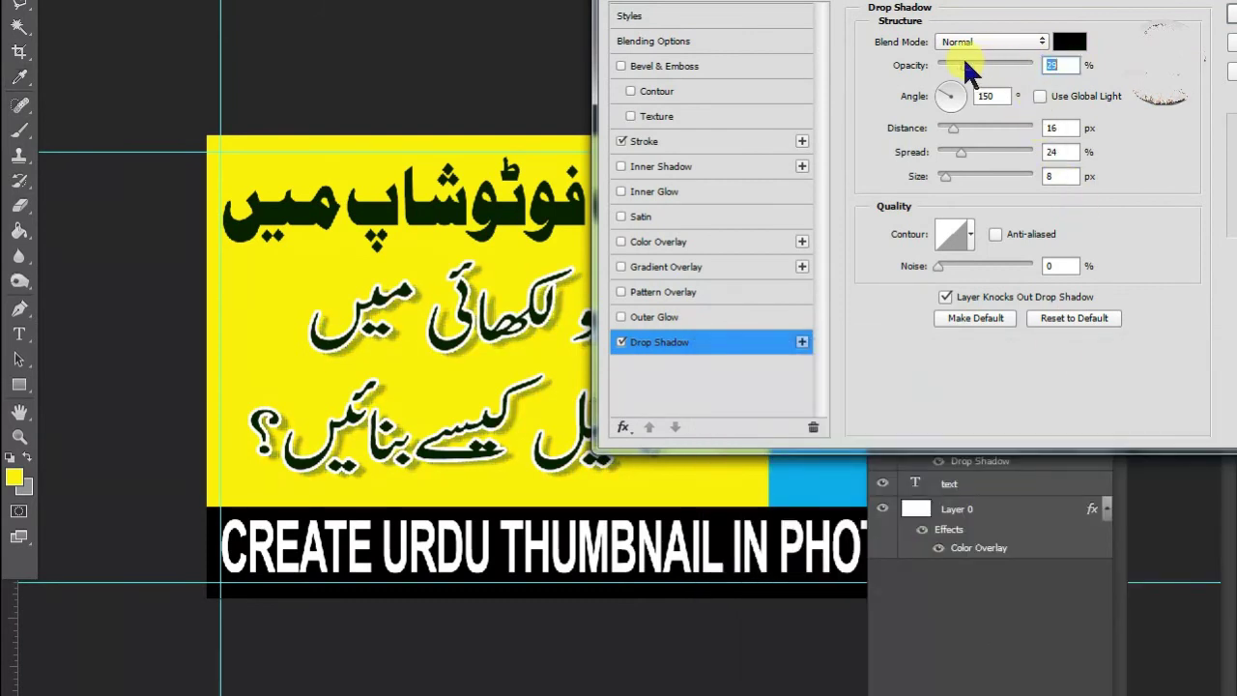
- Reduce the drop shadow's distance to 9 px and apply the layer style to the Urdu text
left_click(1060, 127)
key("Down")
key("Down")
key("Down")
key("Down")
key("Down")
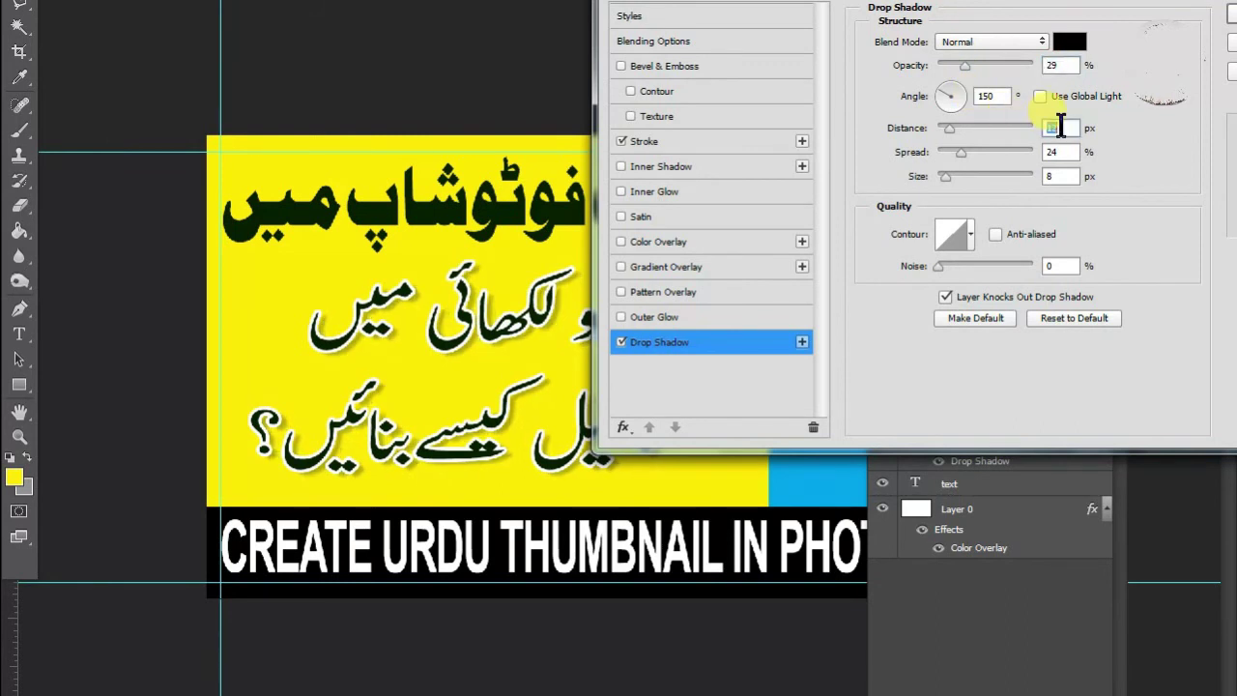
left_click_drag(1131, 0, 729, 253)
left_click(836, 288)
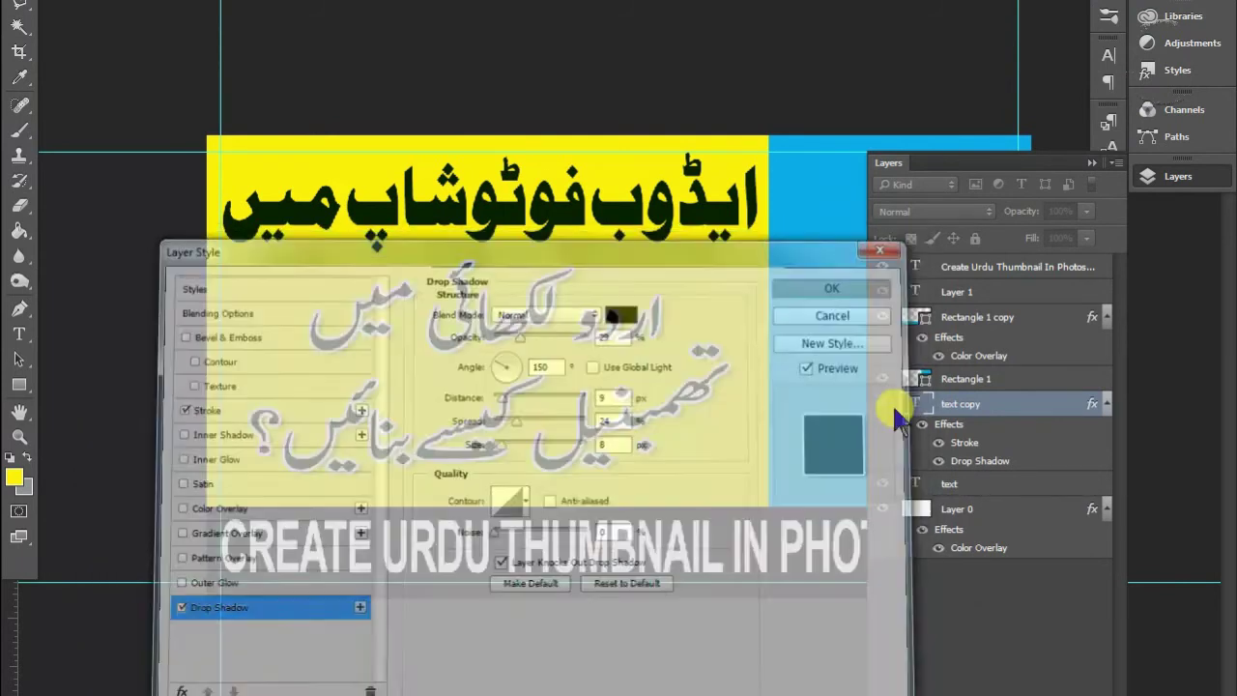
- Stretch the two-line Urdu text taller and wider to fill the yellow area below the title, starting at the left margin guide
left_click(495, 469)
left_click_drag(495, 470, 497, 484)
left_click_drag(490, 271, 491, 252)
left_click_drag(496, 331, 496, 345)
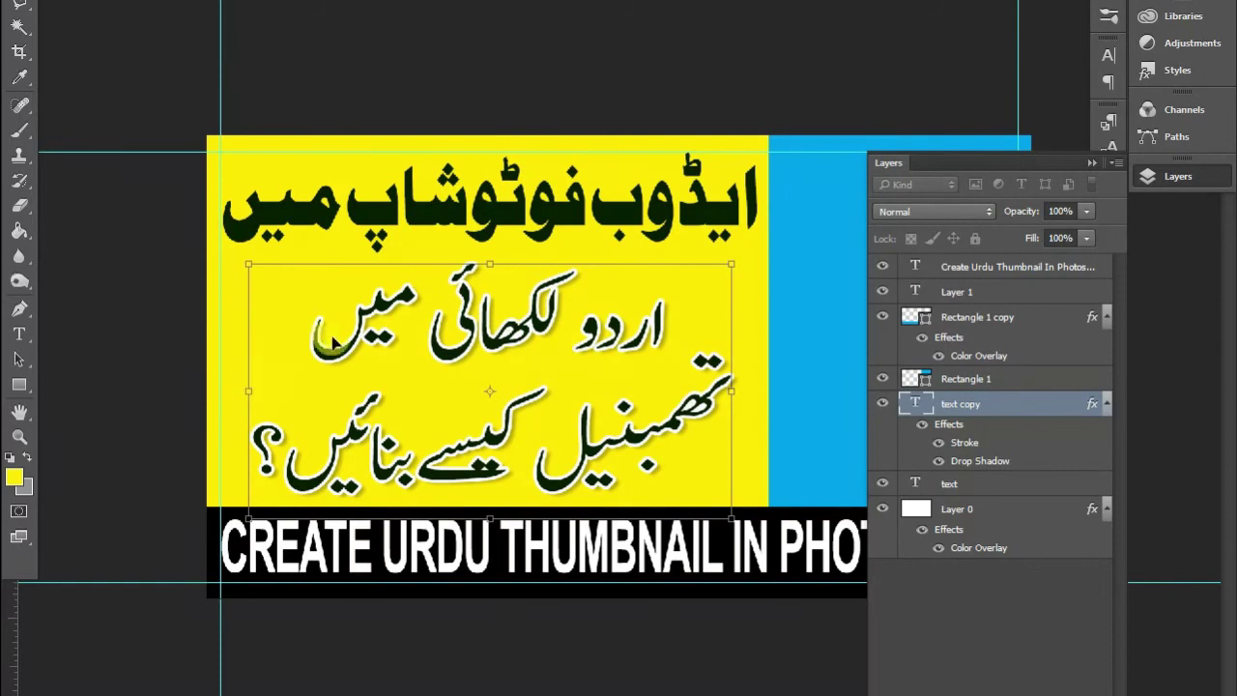
left_click_drag(328, 356, 301, 356)
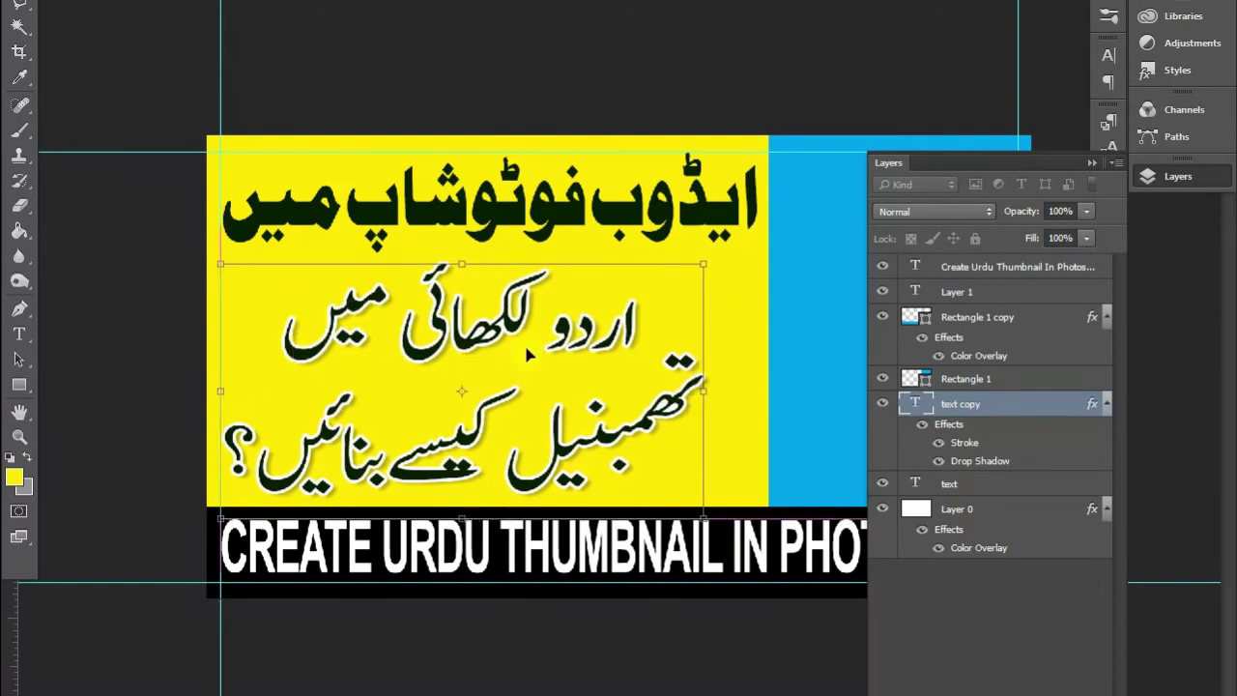
left_click_drag(717, 394, 756, 392)
key("Return")
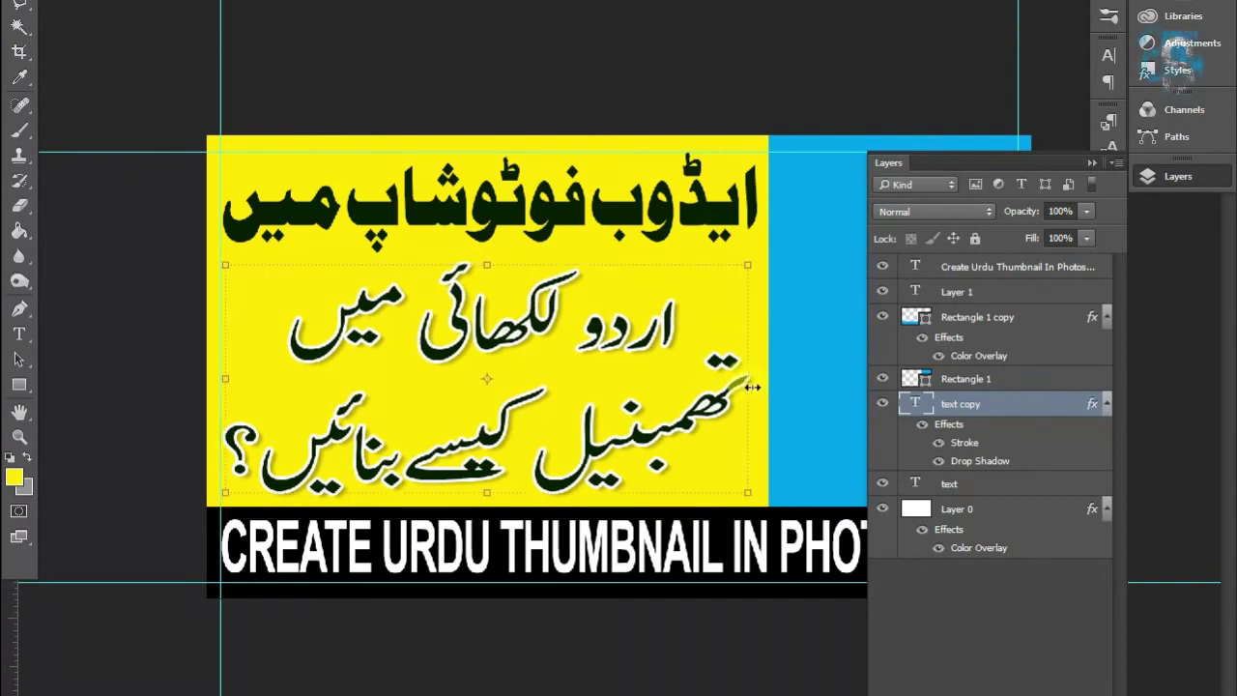
- Add a red (ff0000) Color Overlay at 100% opacity to the Urdu title text along the thumbnail's top edge
left_click(731, 224)
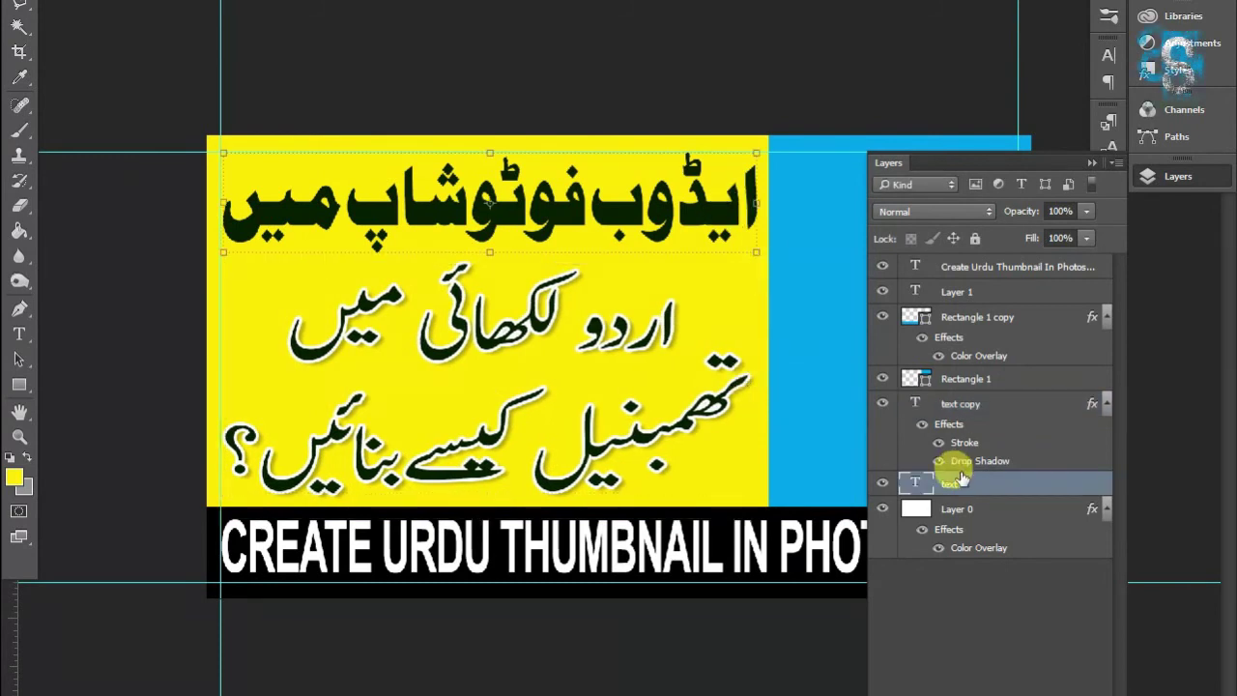
left_click(998, 490)
double_click(998, 490)
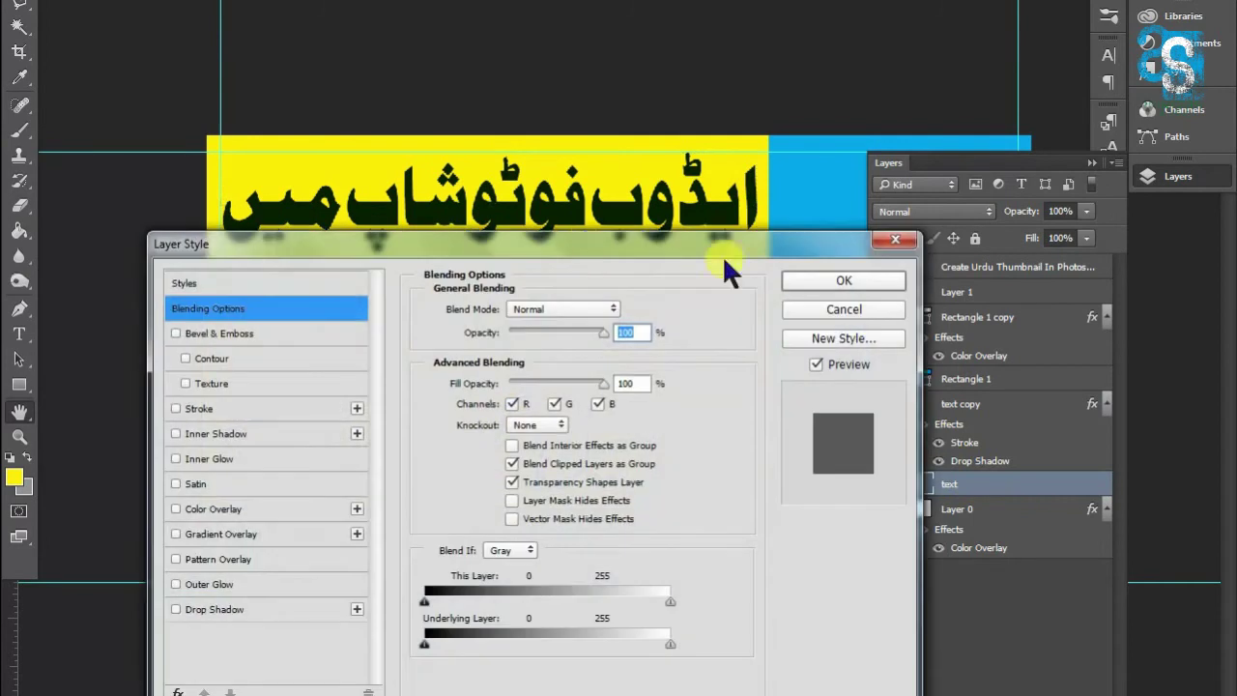
left_click(455, 581)
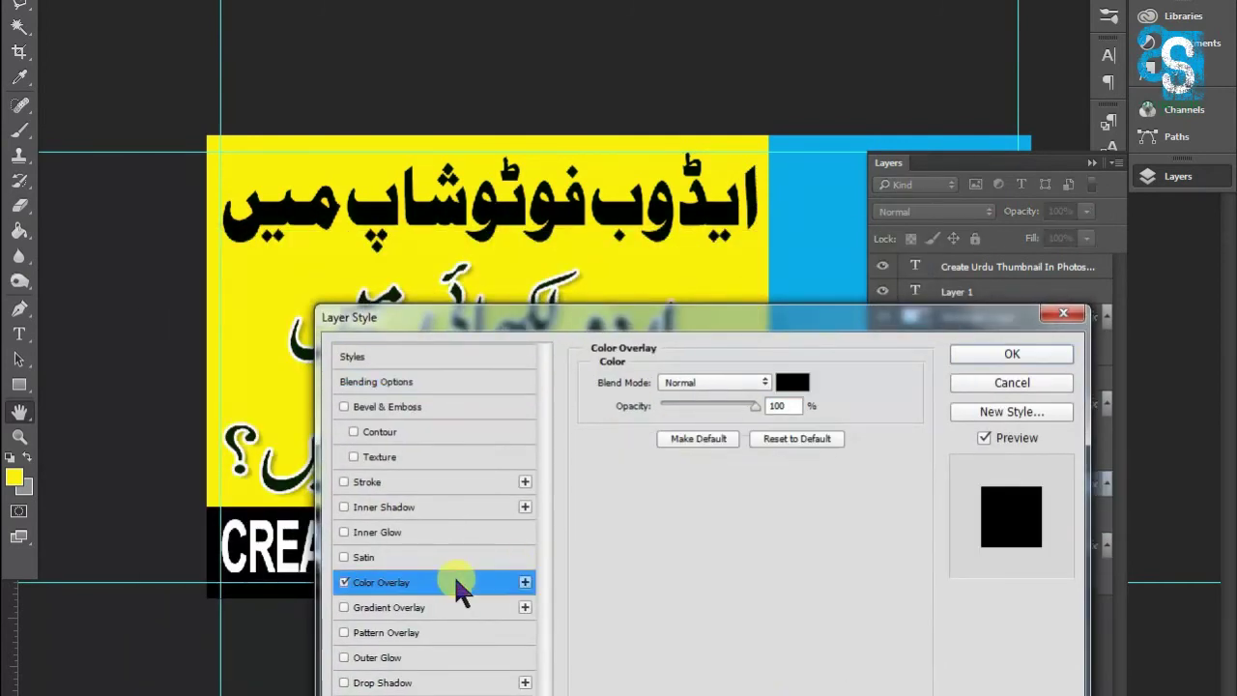
left_click(792, 382)
left_click_drag(935, 416, 1001, 369)
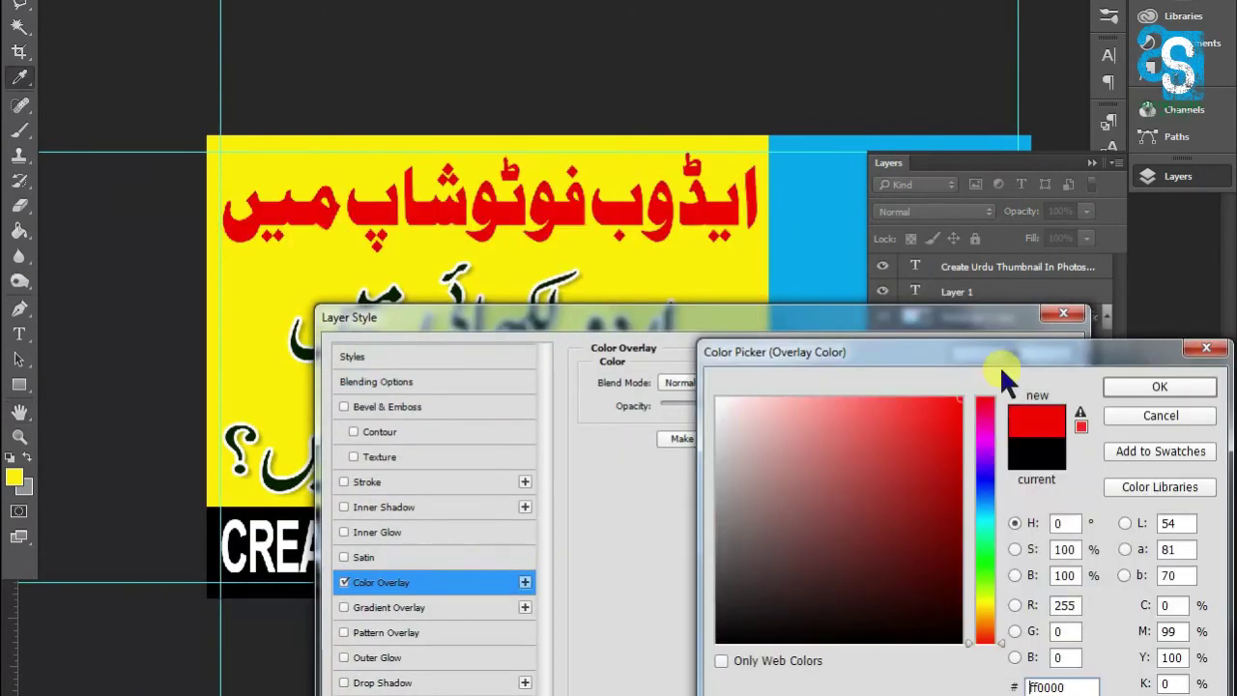
left_click(1176, 387)
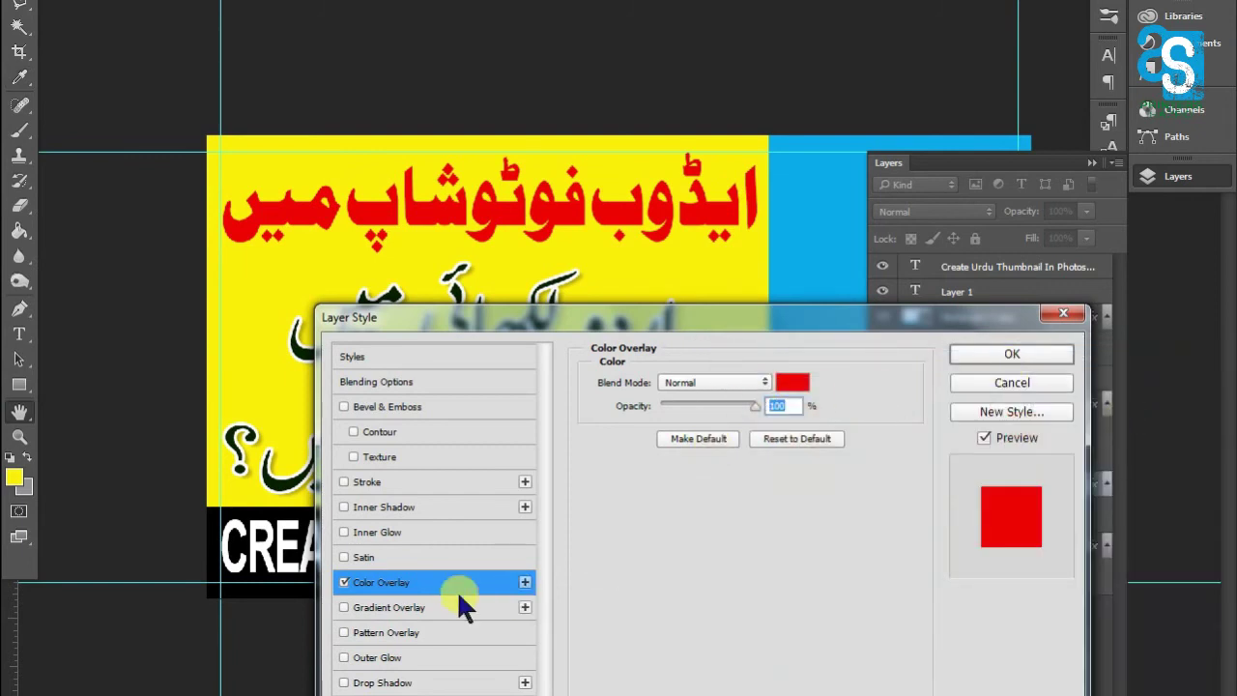
- Add a white outside Stroke at 100% opacity to the red Urdu title and increase its width
left_click(368, 481)
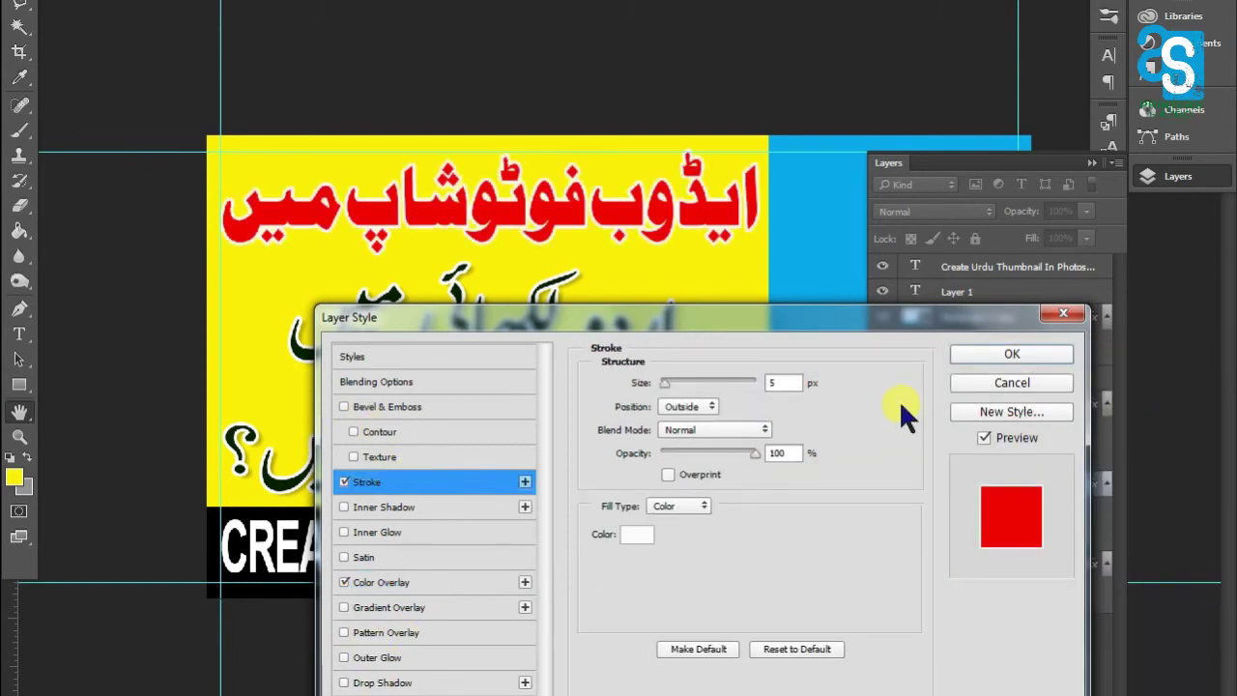
key("Up")
key("Up")
key("Up")
key("Up")
key("Up")
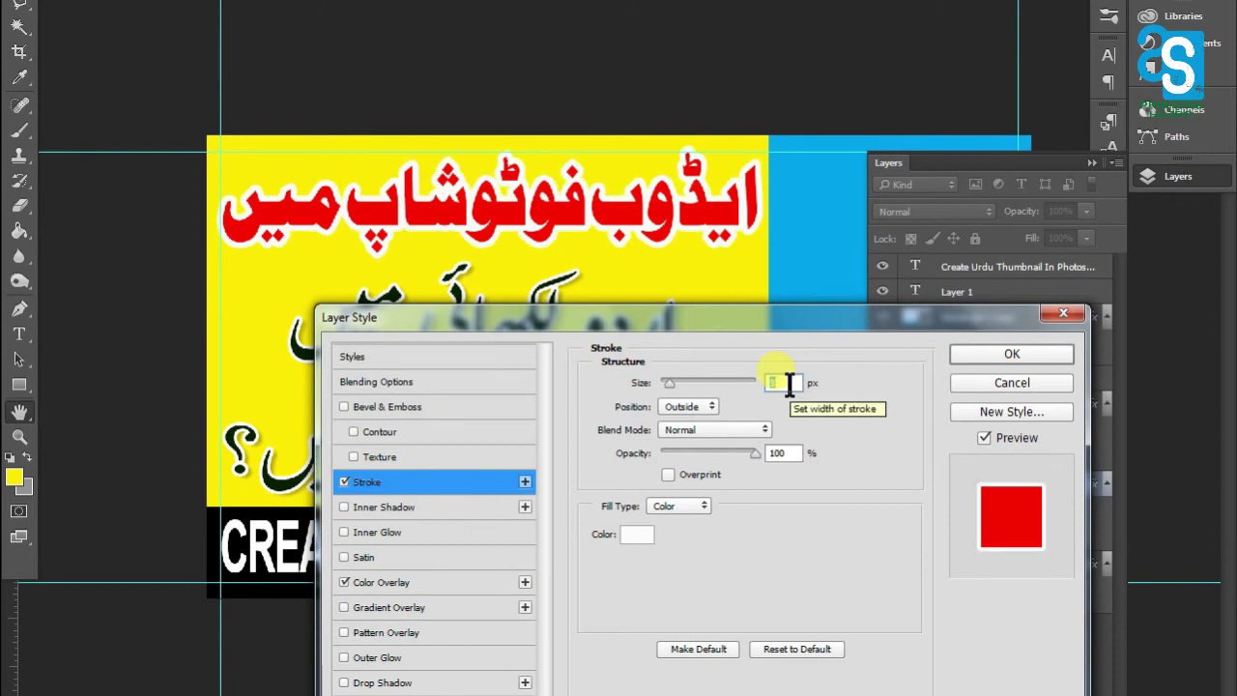
- Add a smooth Inner Bevel and a black Drop Shadow with 32% opacity and increased distance to the red title, and apply the style
left_click(413, 405)
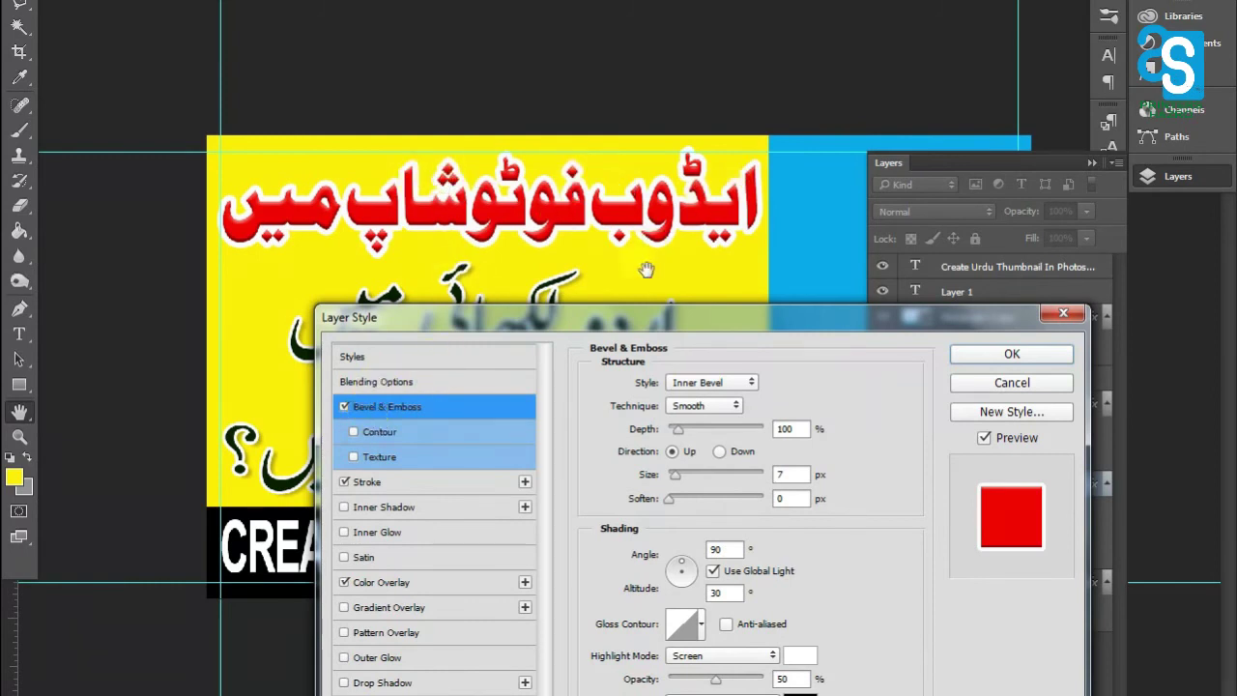
left_click(408, 682)
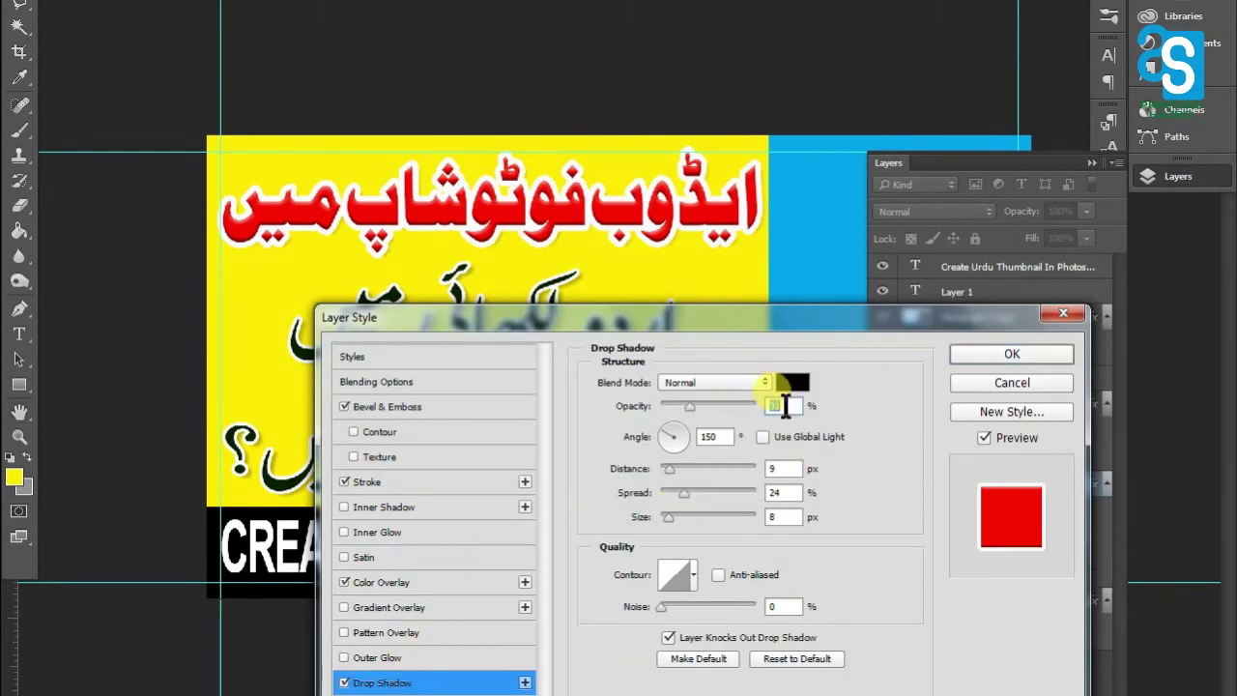
key("Up")
key("Up")
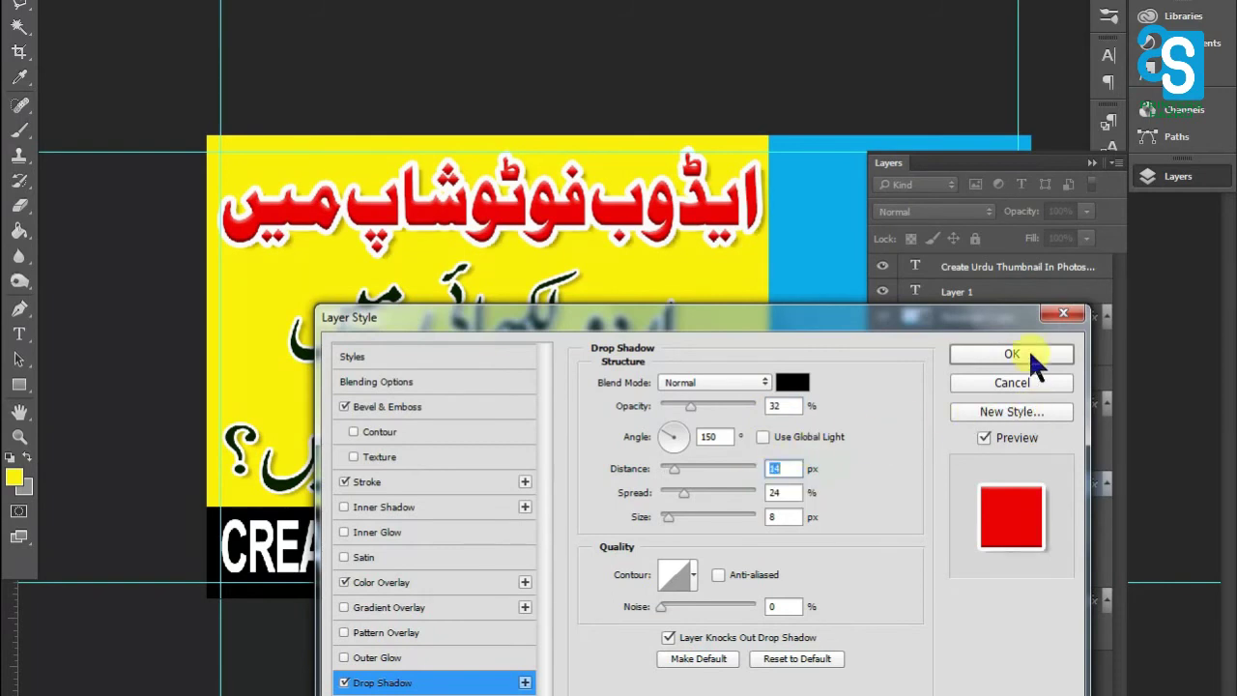
left_click(1011, 354)
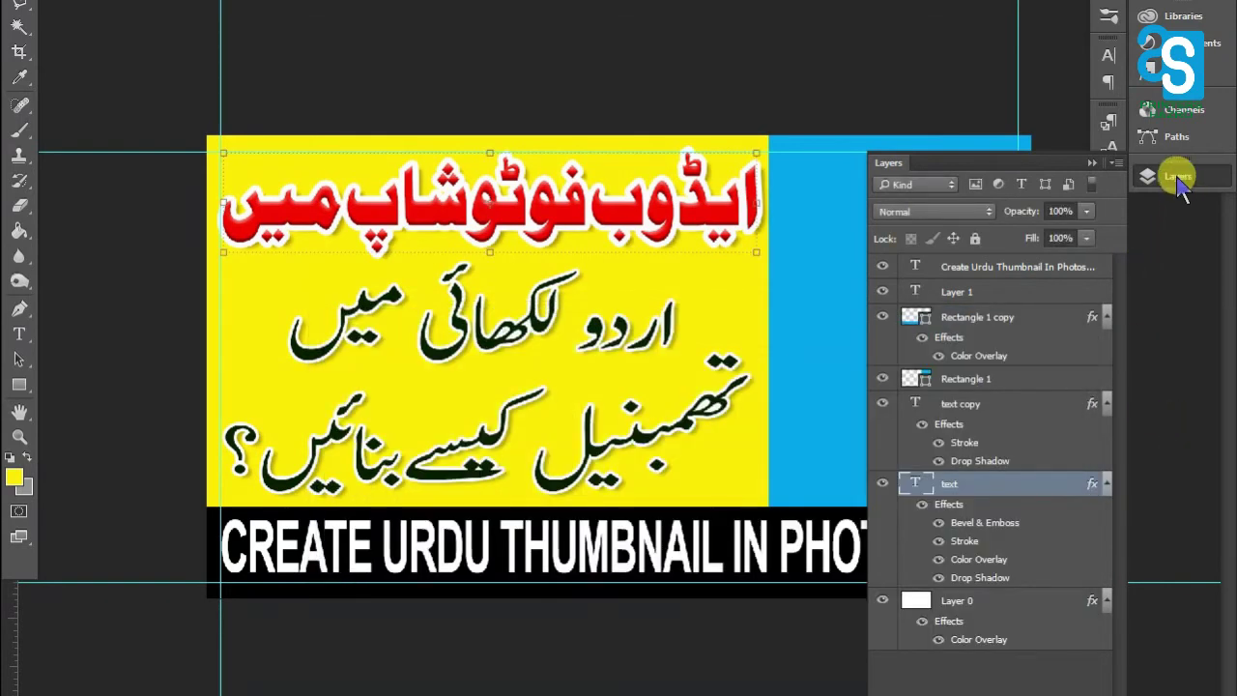
left_click(1177, 180)
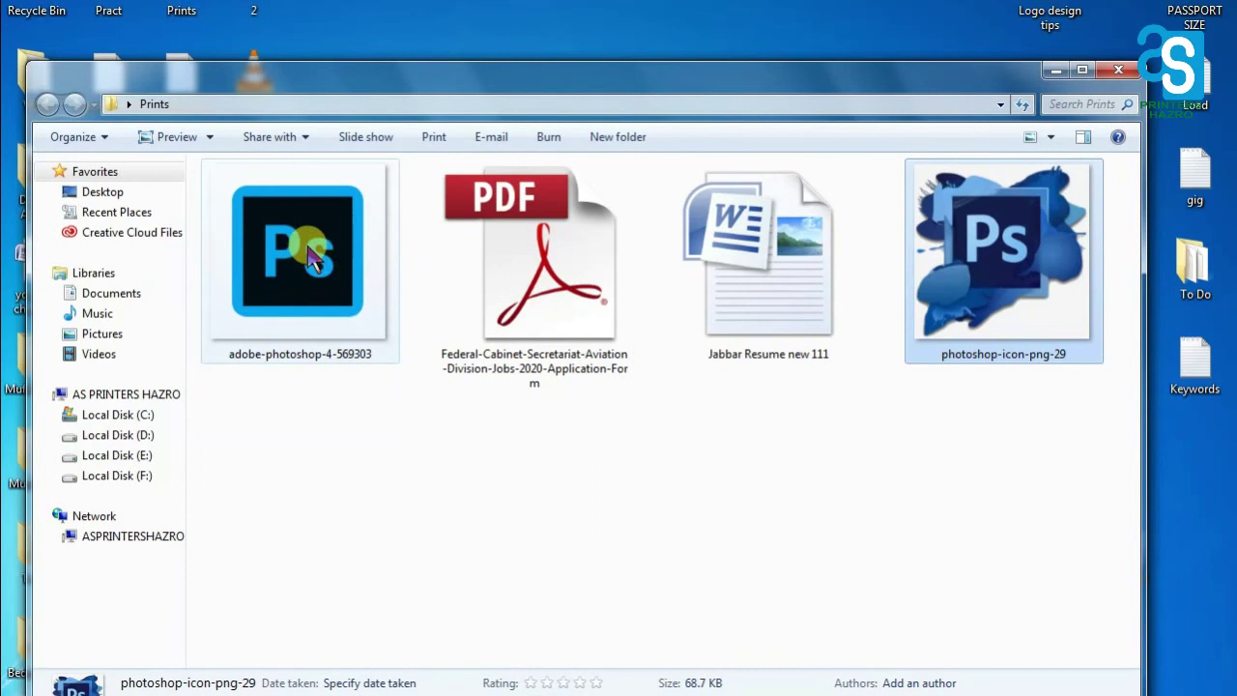
- Place the images adobe-photoshop-4-569303 and photoshop-icon-png-29 from the Prints folder into the thumbnail document
left_click(307, 290, "ctrl")
left_click_drag(307, 290, 735, 695)
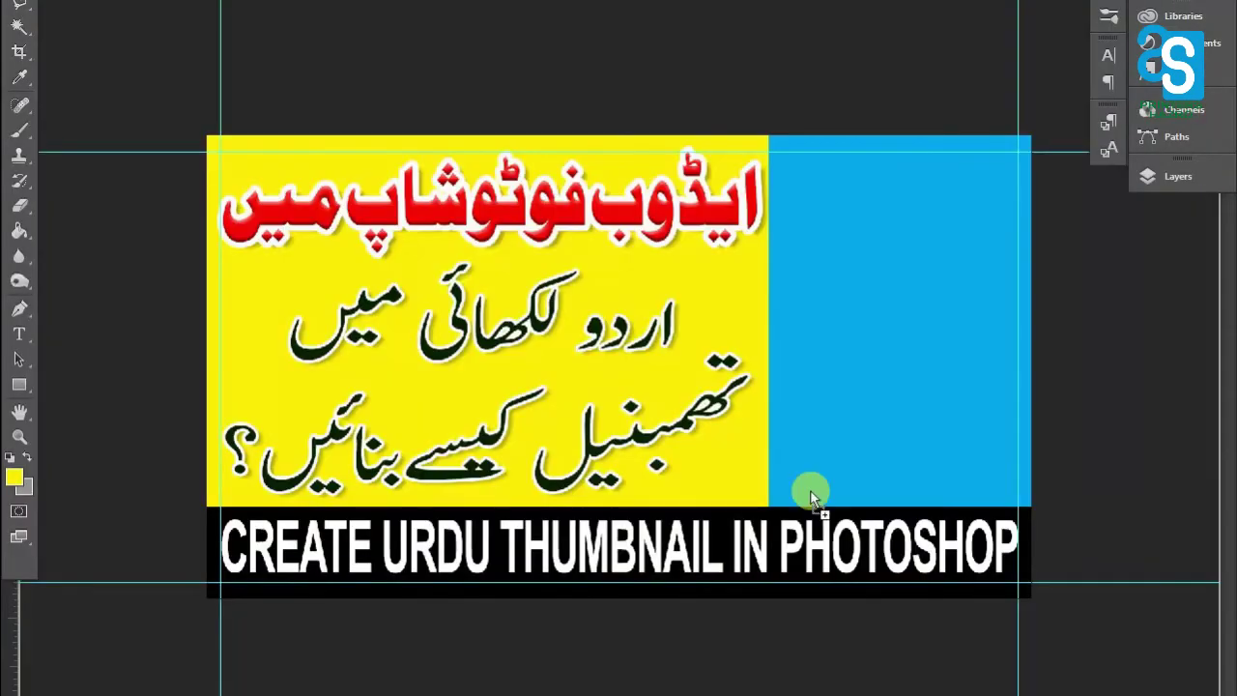
left_click_drag(801, 483, 845, 383)
key("Return")
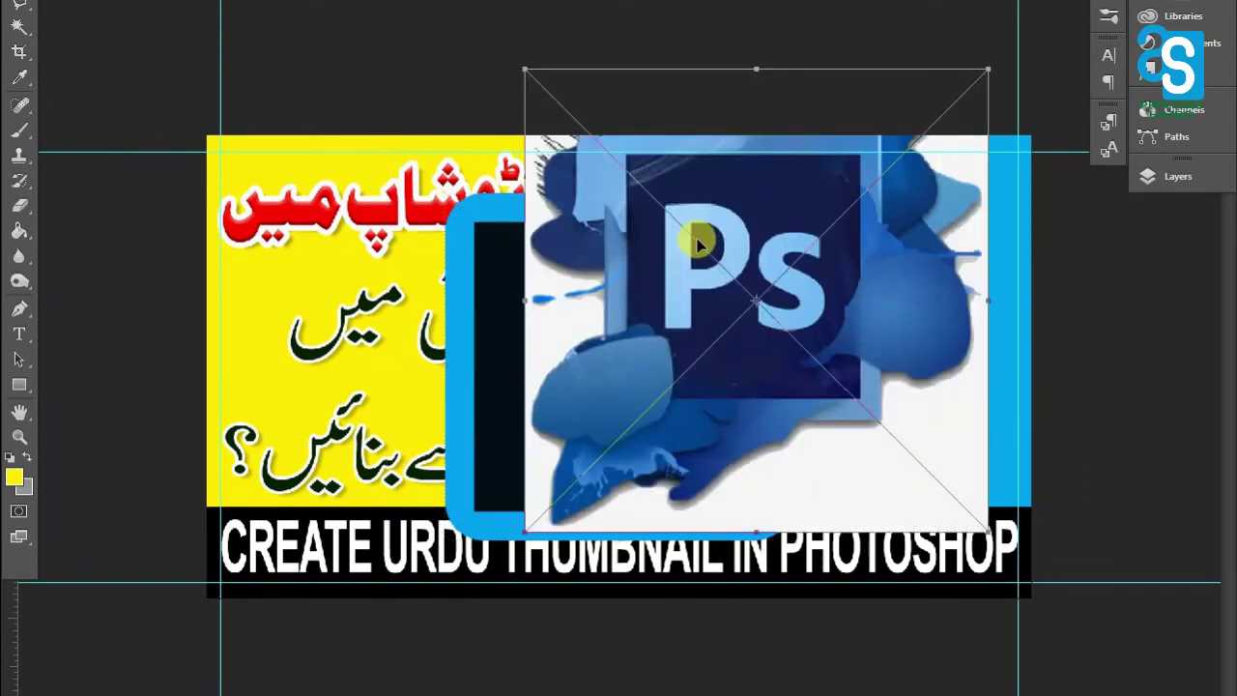
key("Return")
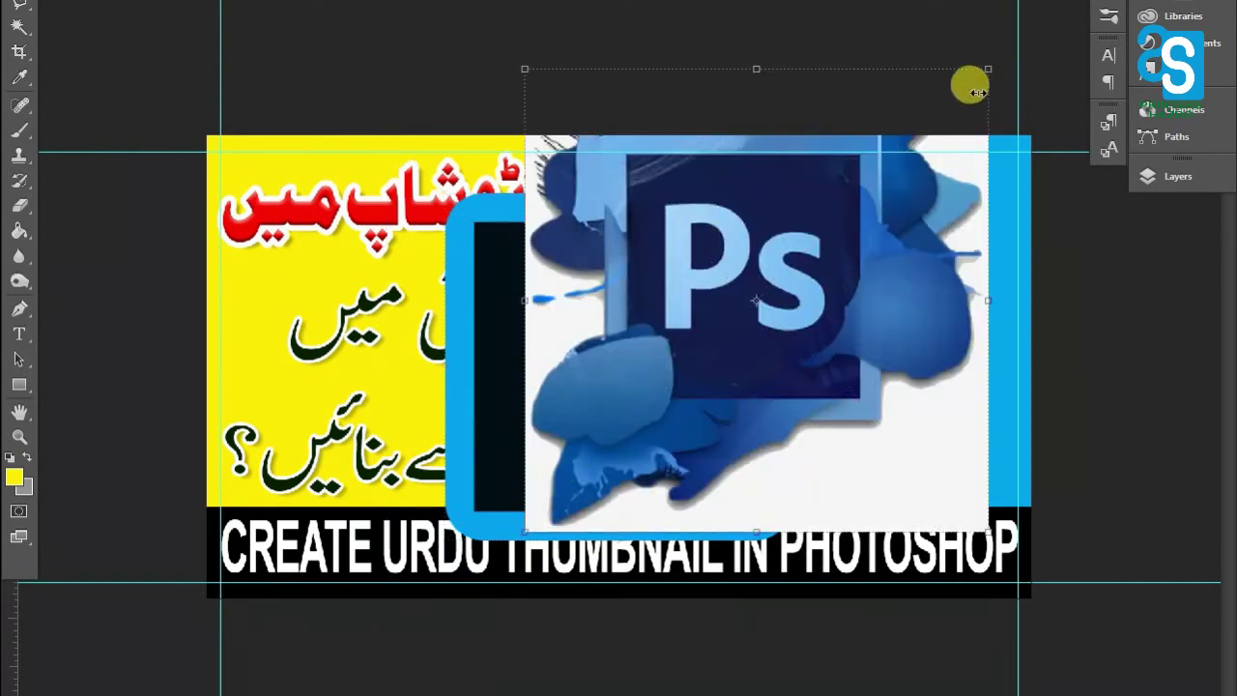
- Shrink both placed Photoshop logos and position the square one in the lower part of the blue side panel
left_click_drag(986, 60, 964, 140)
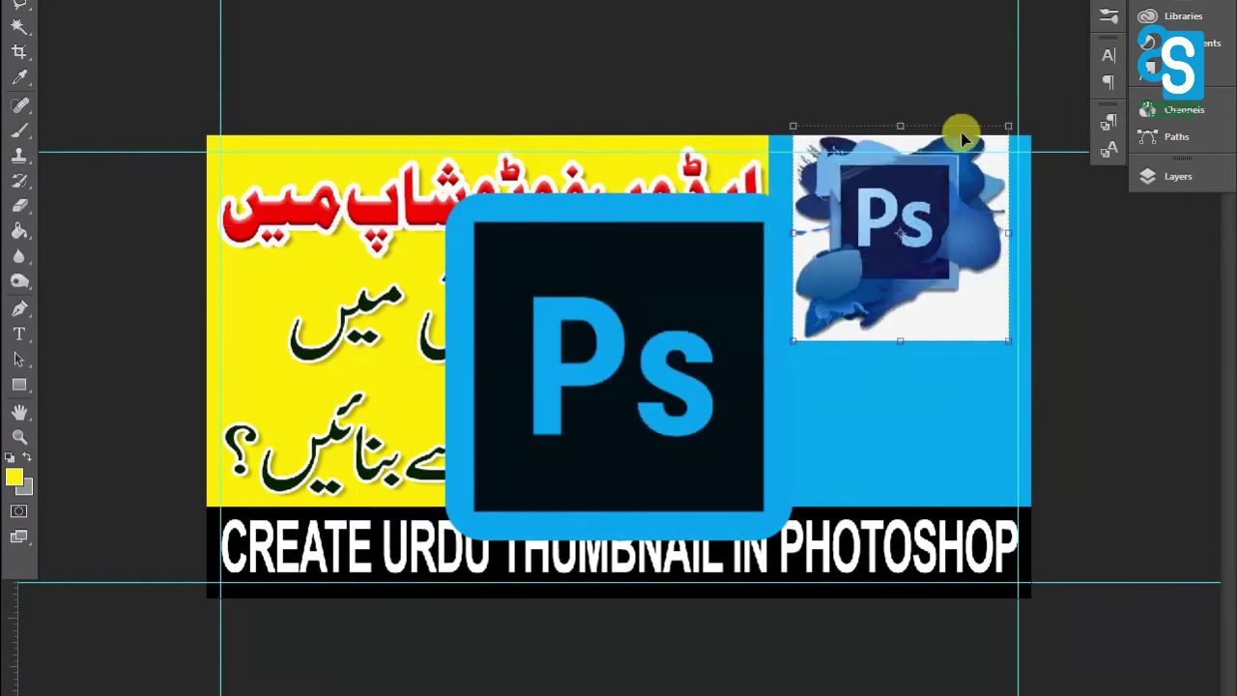
left_click_drag(758, 135, 510, 55)
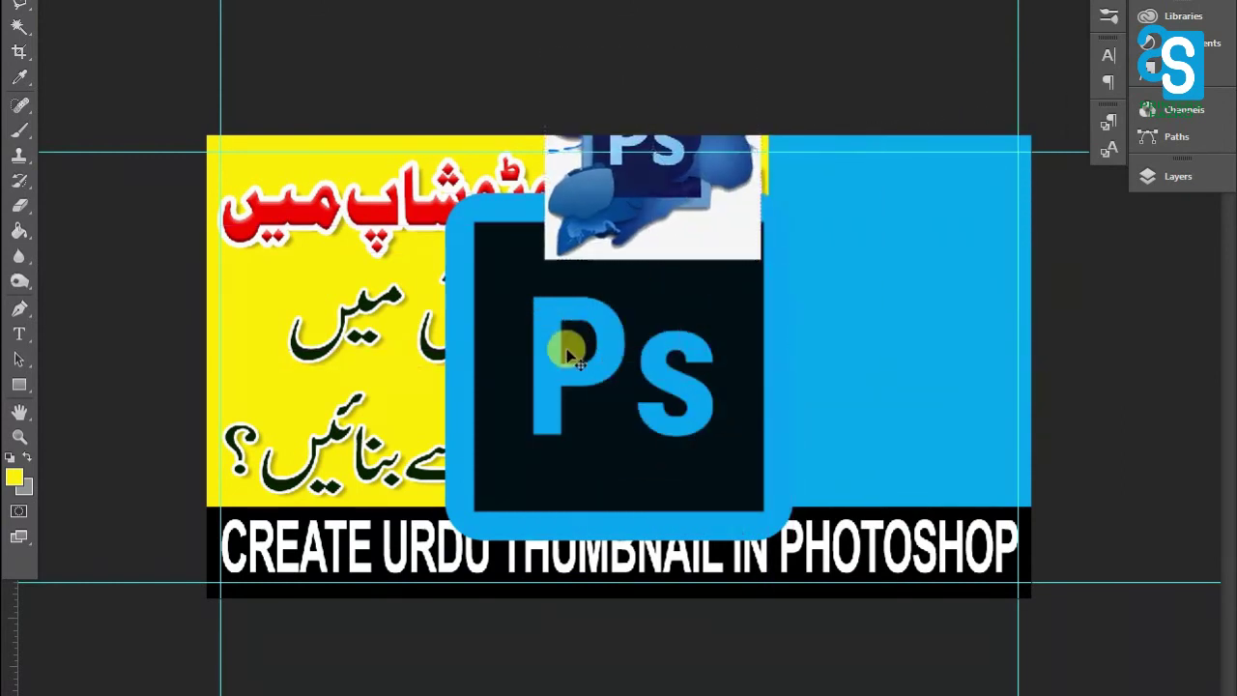
left_click_drag(696, 326, 780, 296)
left_click_drag(1021, 136, 595, 496)
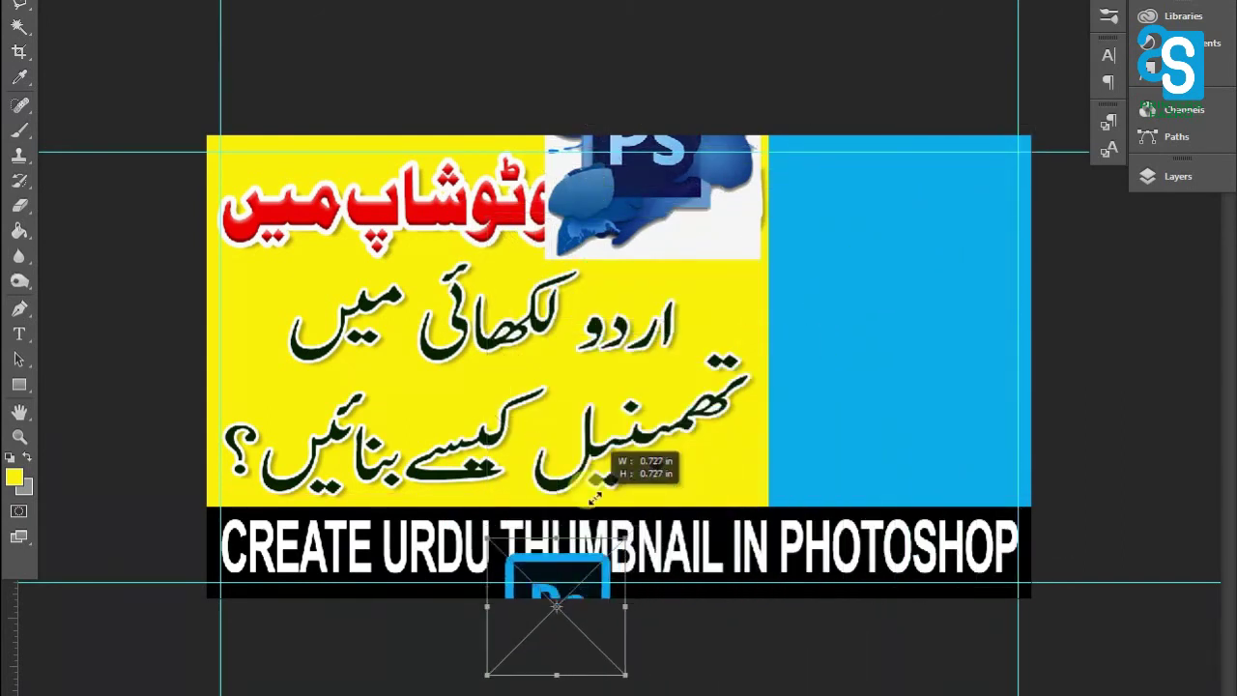
left_click_drag(568, 646, 957, 409)
left_click_drag(880, 371, 835, 403)
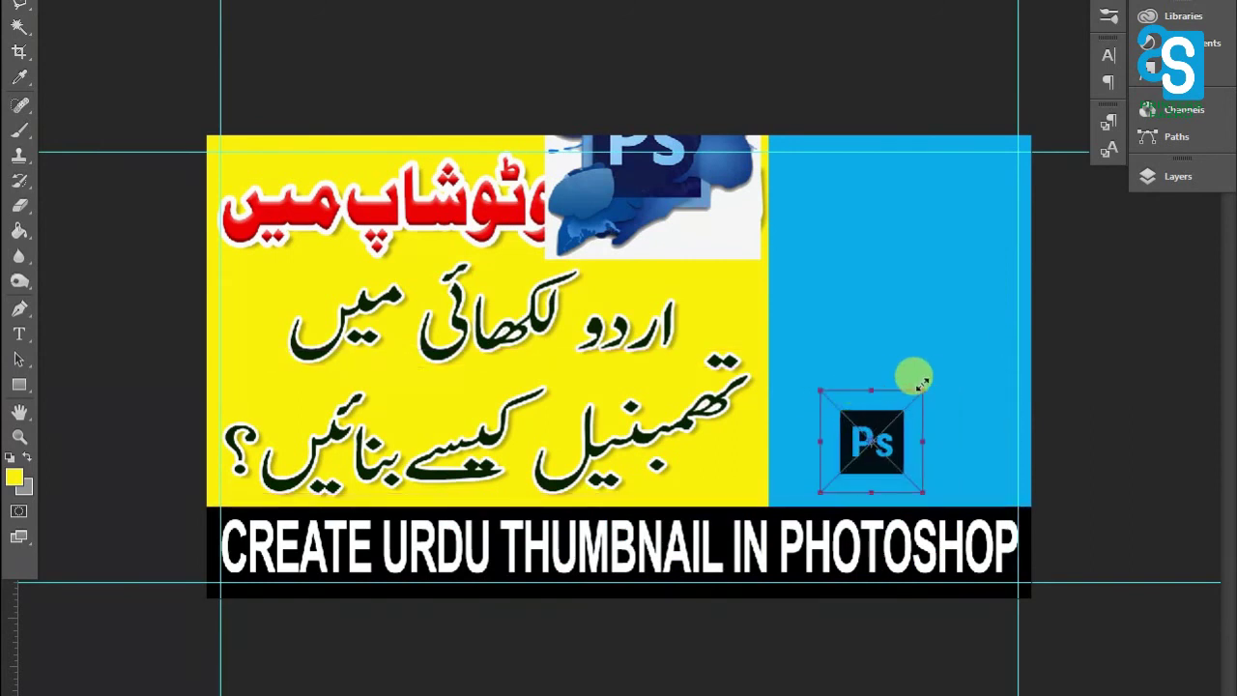
left_click_drag(930, 378, 955, 353)
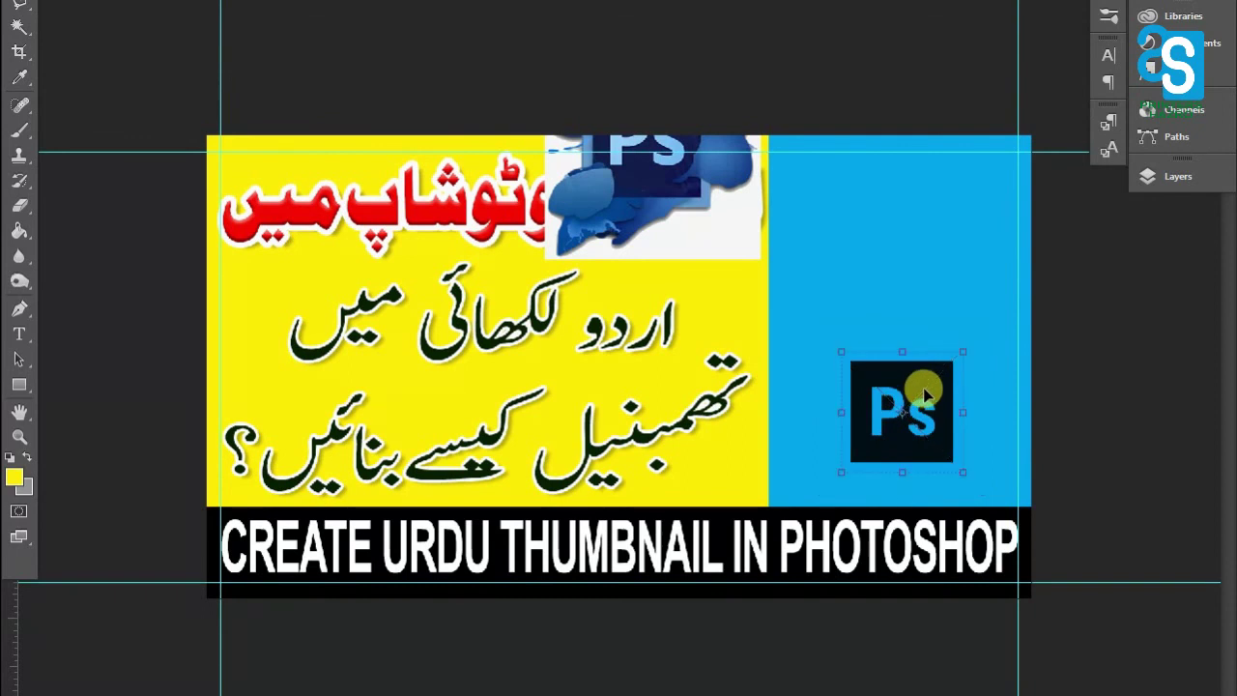
- Move the paint-splash Photoshop logo to the upper part of the blue panel and rasterize its layer
left_click_drag(707, 199, 934, 288)
key("ctrl+t")
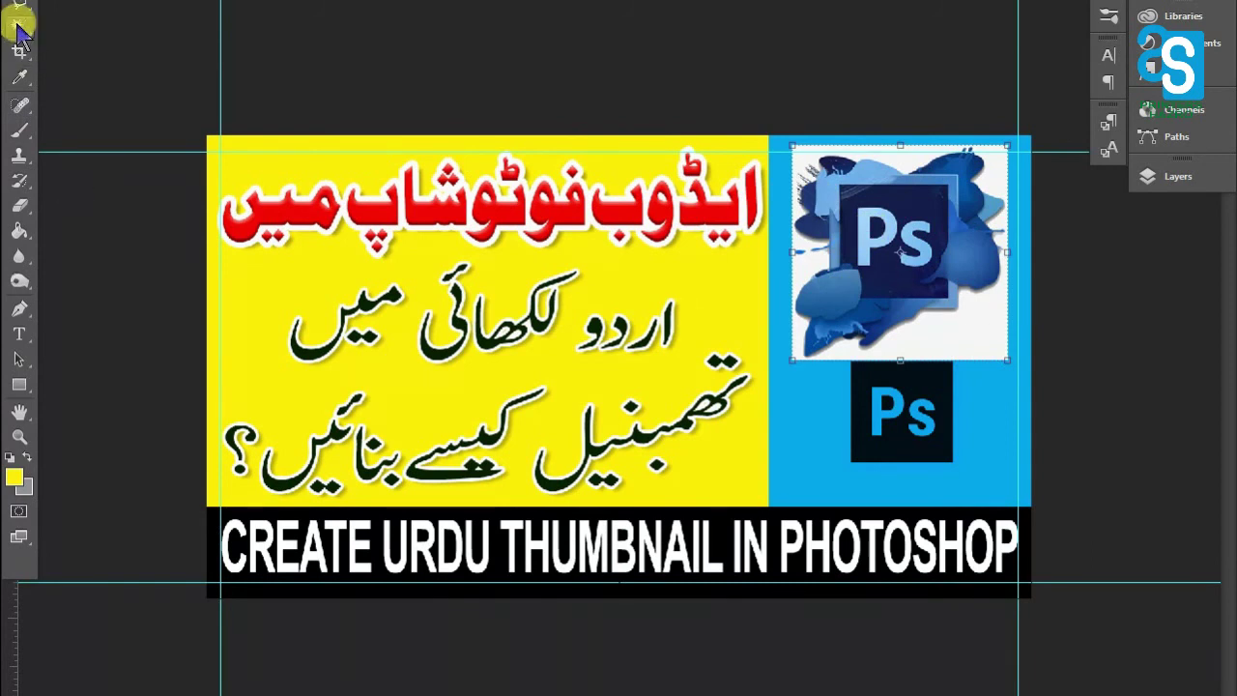
left_click(1196, 174)
right_click(1083, 263)
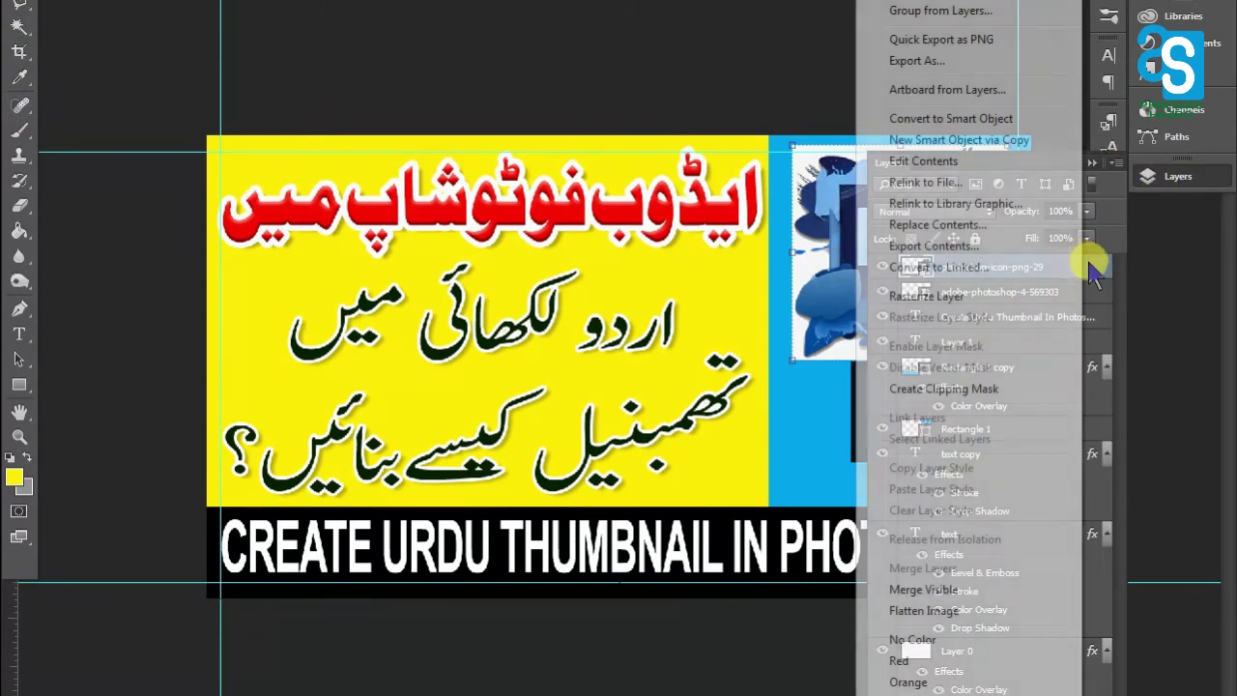
left_click(926, 295)
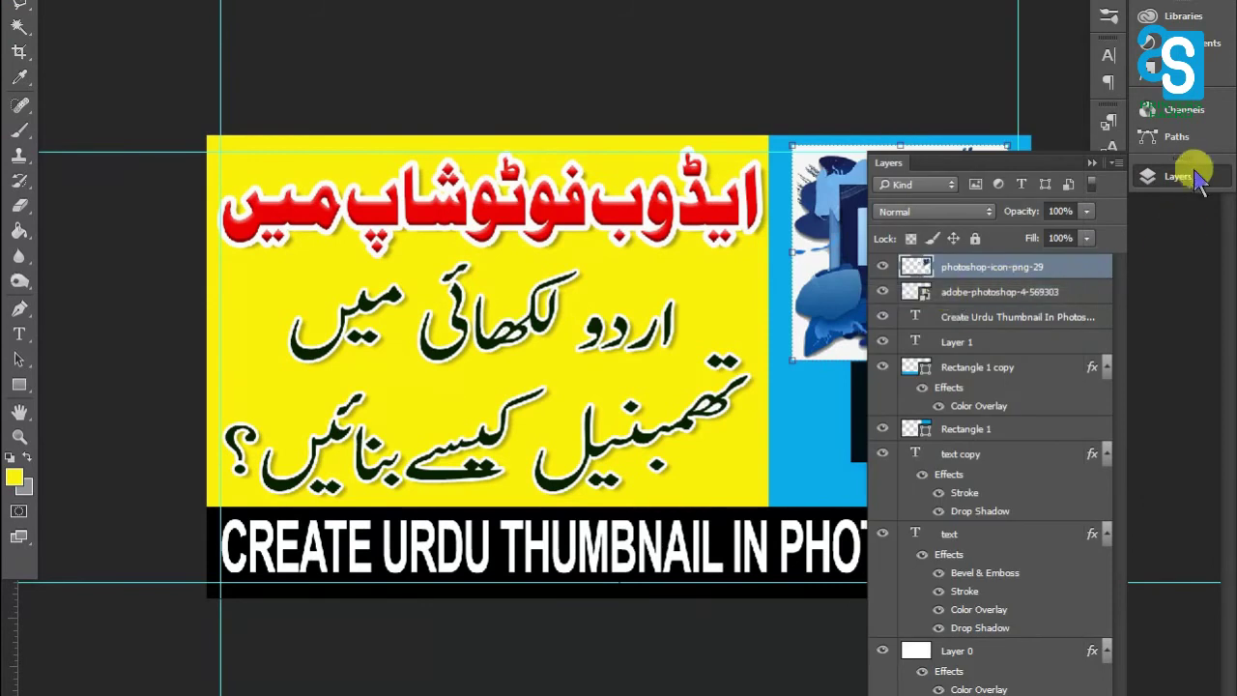
- Select the paint-splash logo's white background with the Magic Wand and delete it
left_click(1185, 174)
left_click(20, 25)
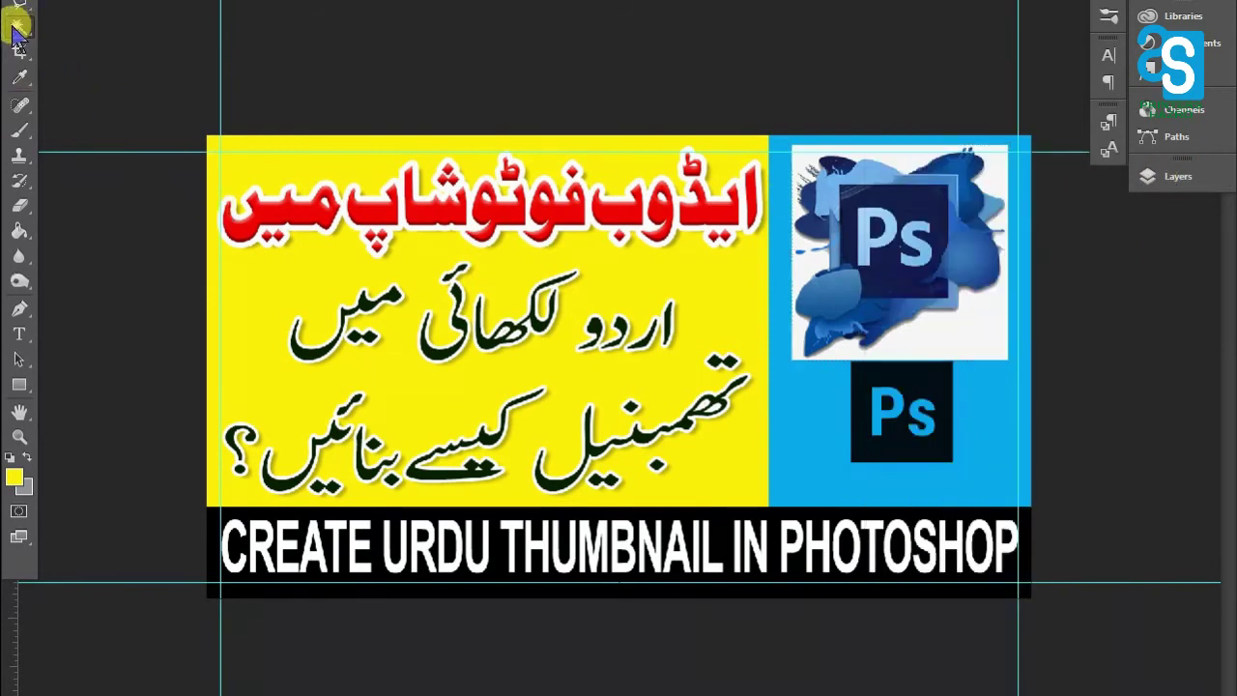
left_click(938, 337)
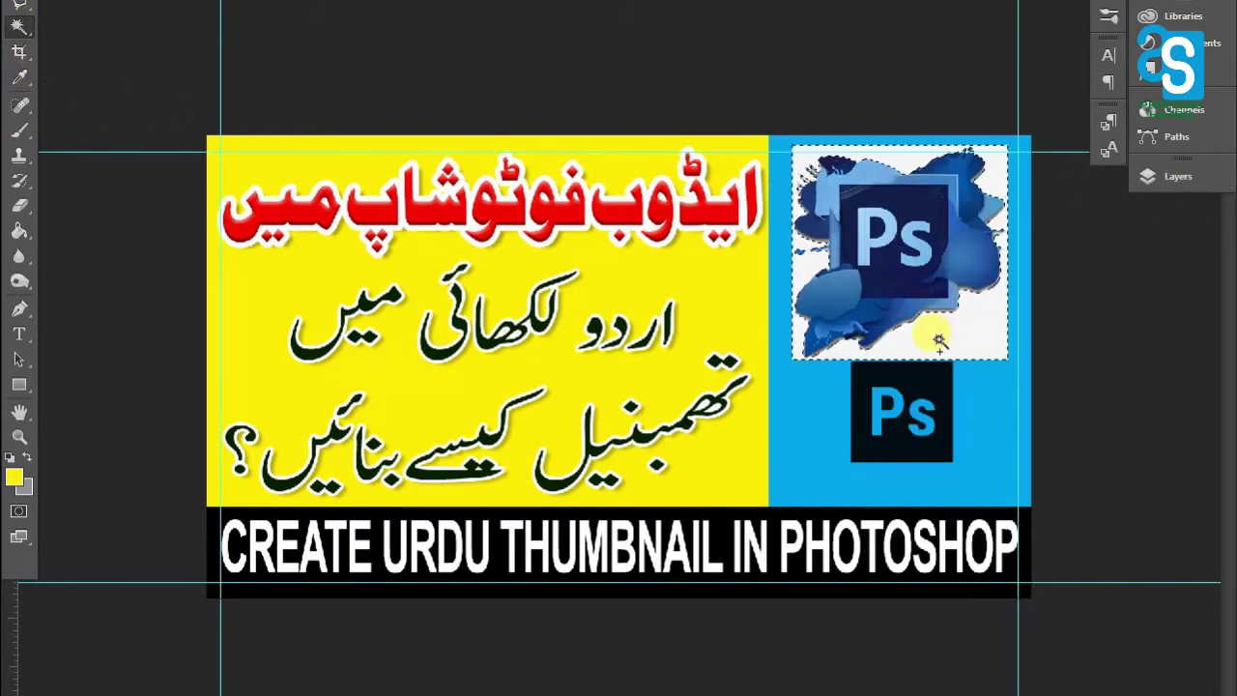
key("Delete")
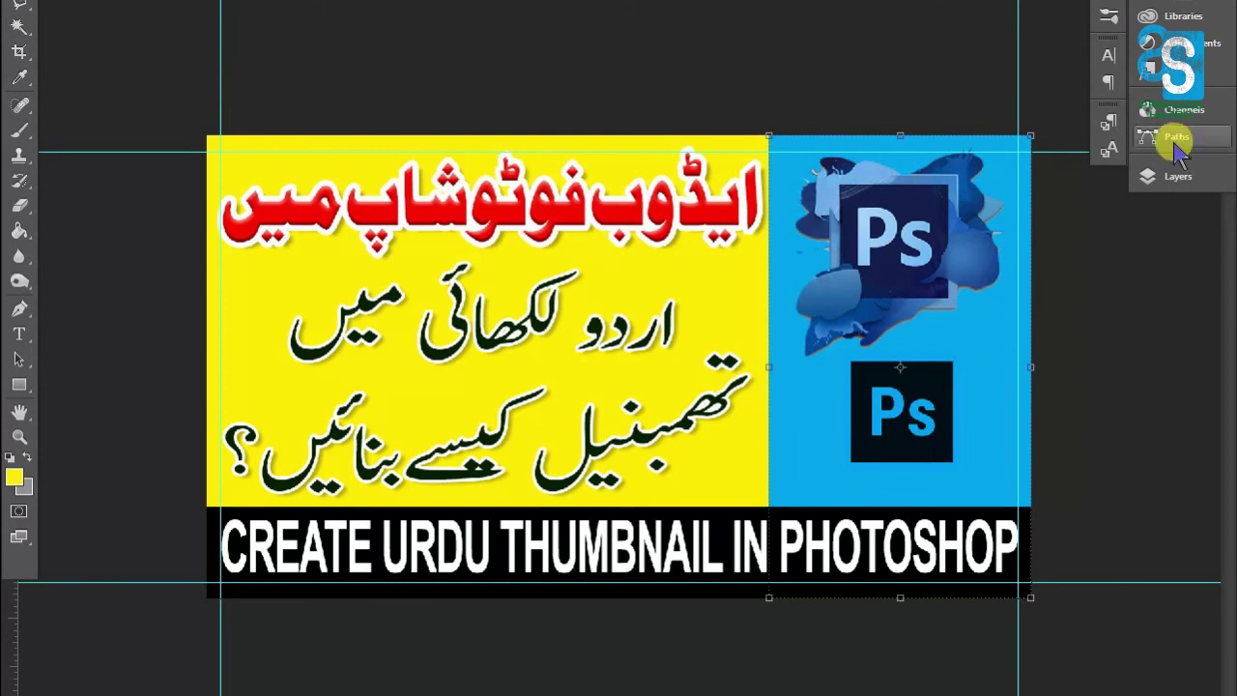
- Try a Satin effect on the blue side panel, Rectangle 1, and replace it with a Color Overlay at 100% opacity
left_click(1159, 181)
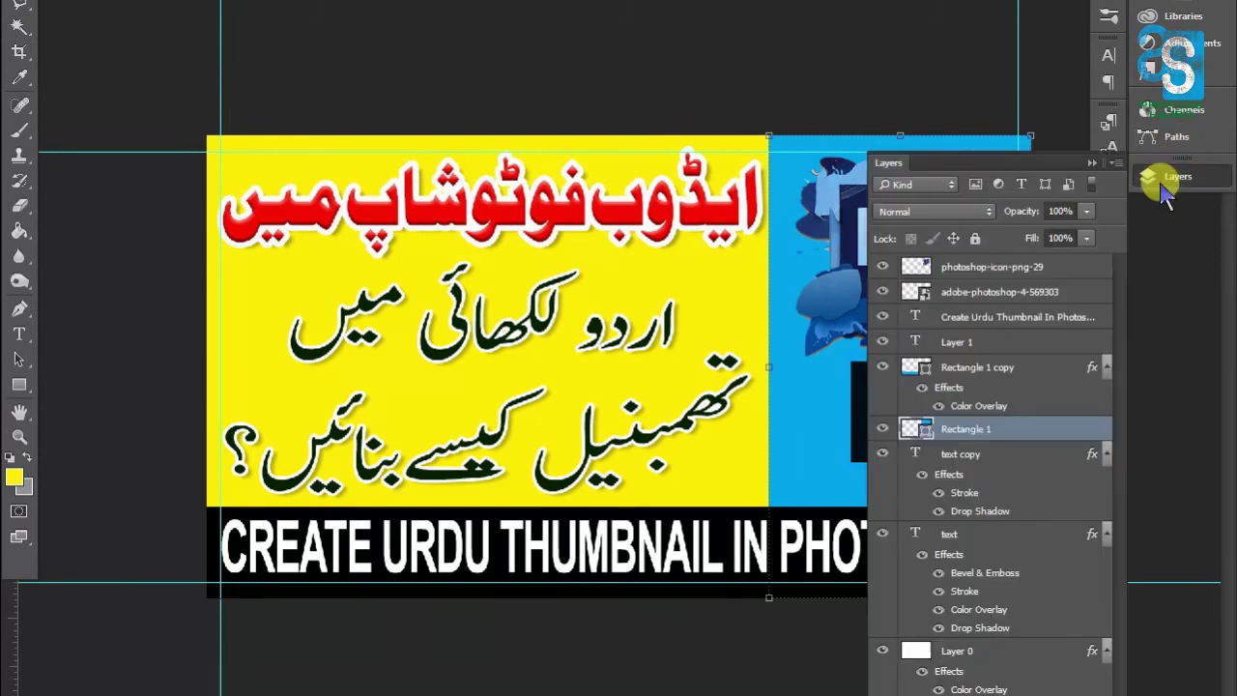
double_click(1059, 441)
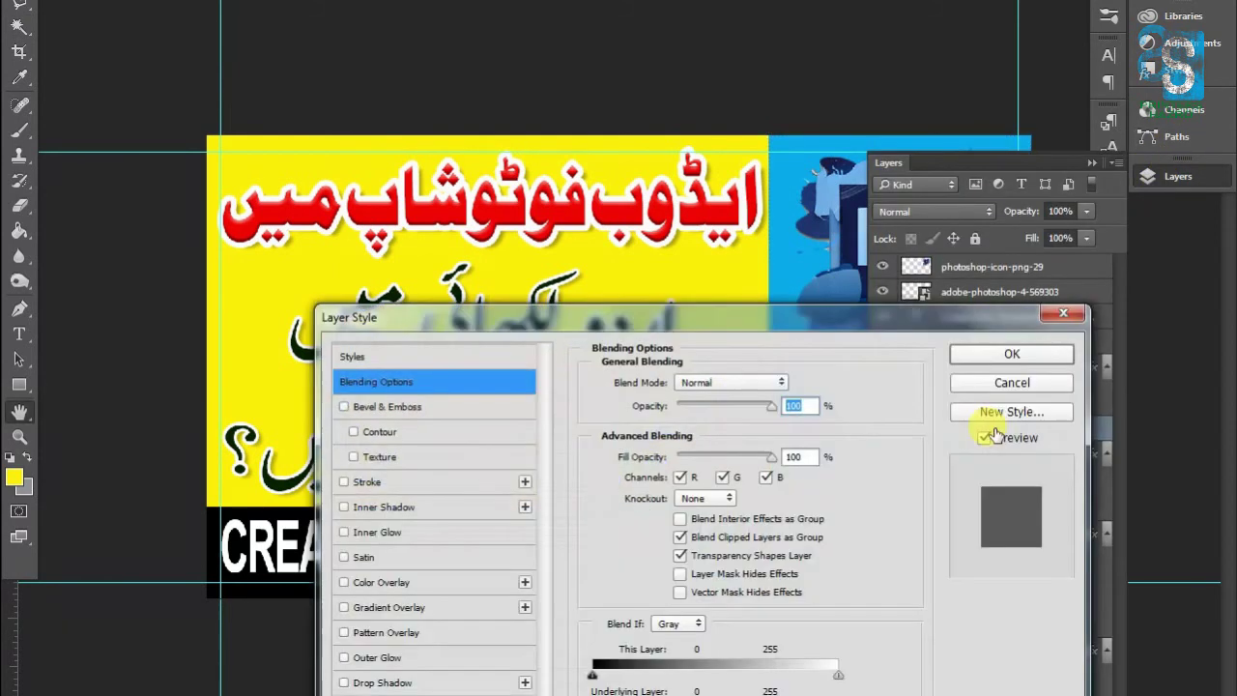
left_click(1193, 177)
left_click_drag(858, 317, 756, 344)
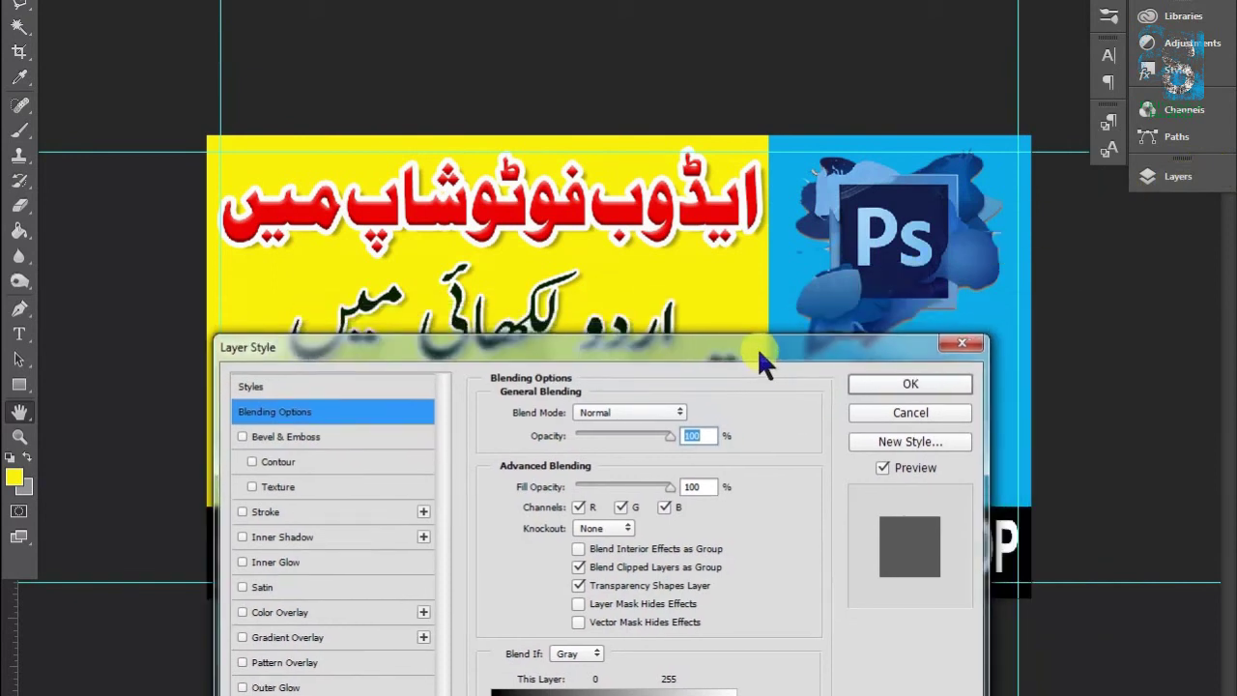
left_click(344, 585)
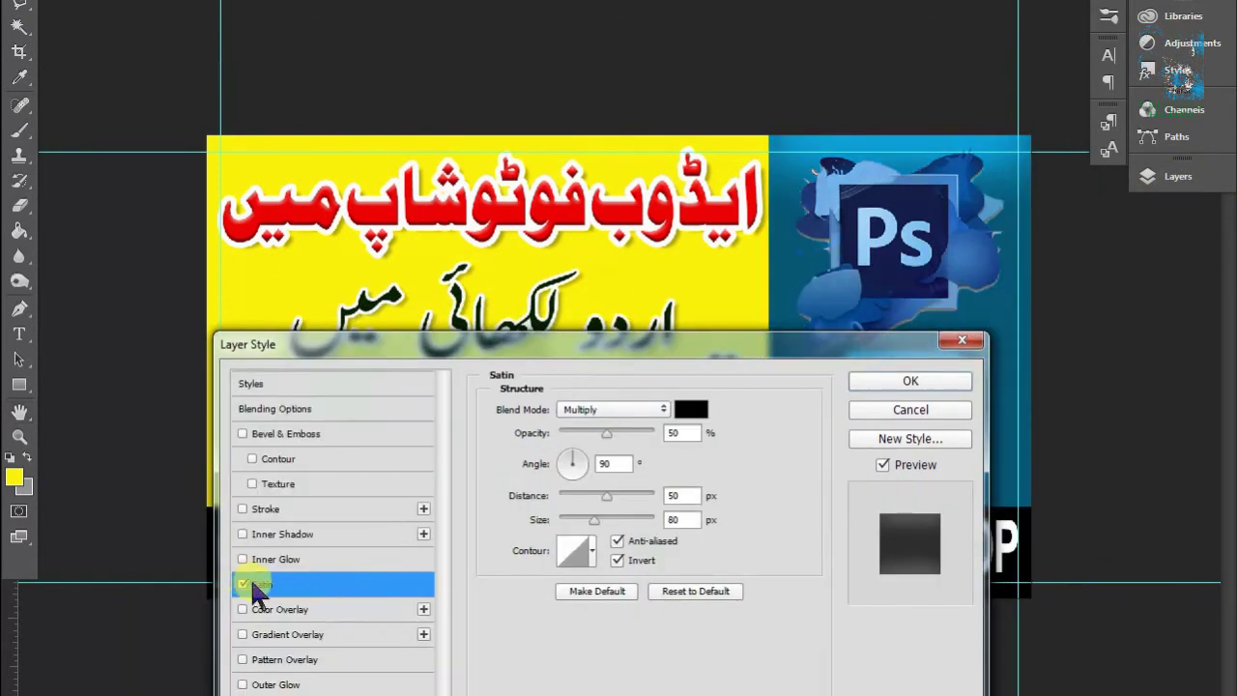
left_click(243, 584)
left_click(351, 609)
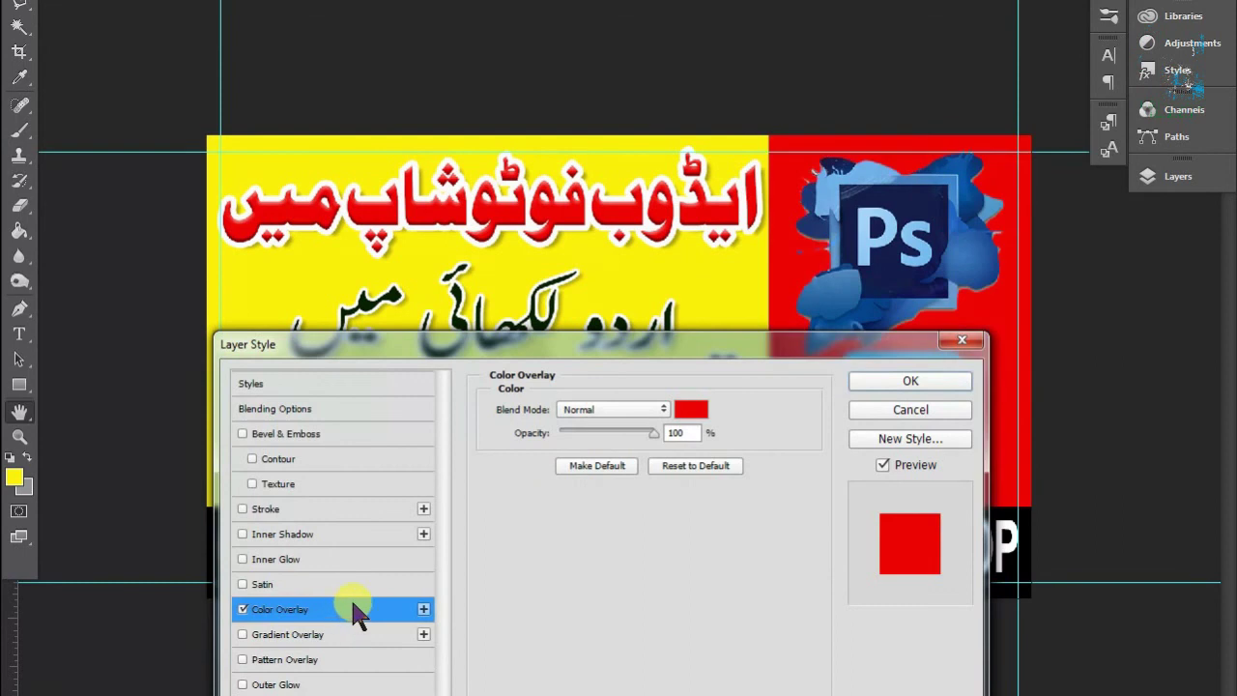
left_click_drag(728, 351, 476, 123)
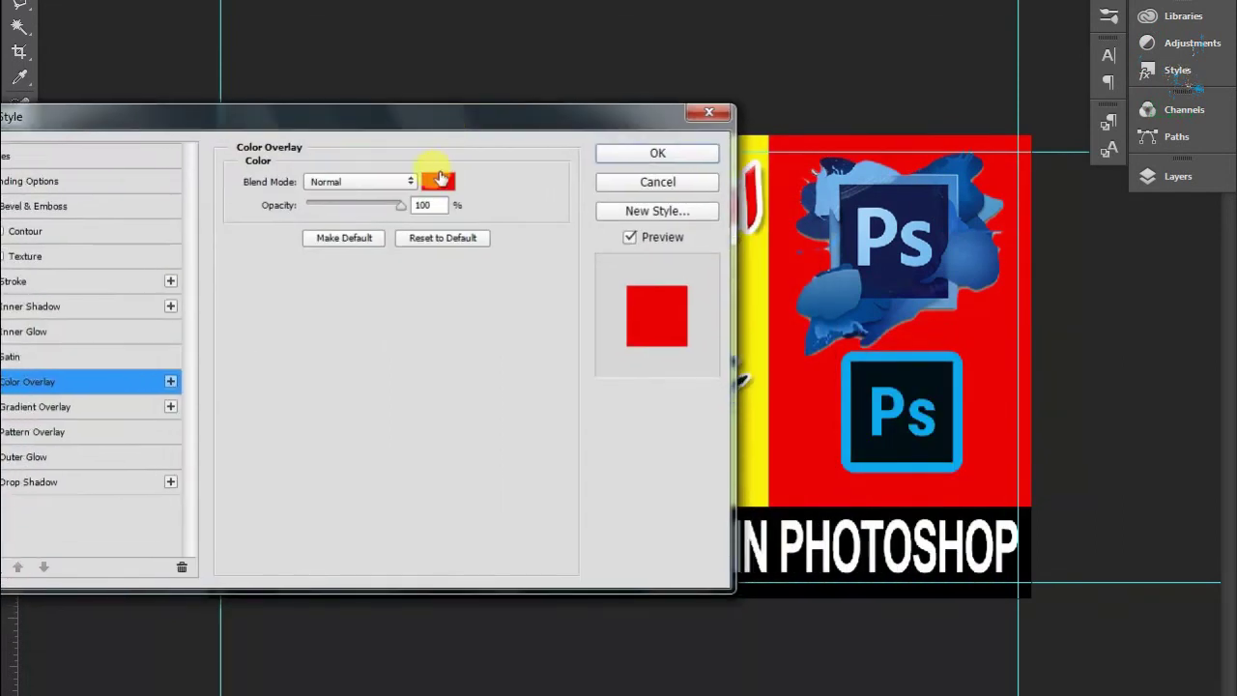
- Set the side panel's overlay colour to orange with hue 40°, saturation 100% and brightness 100%
left_click(440, 179)
left_click_drag(930, 359, 396, 449)
left_click_drag(479, 590, 479, 695)
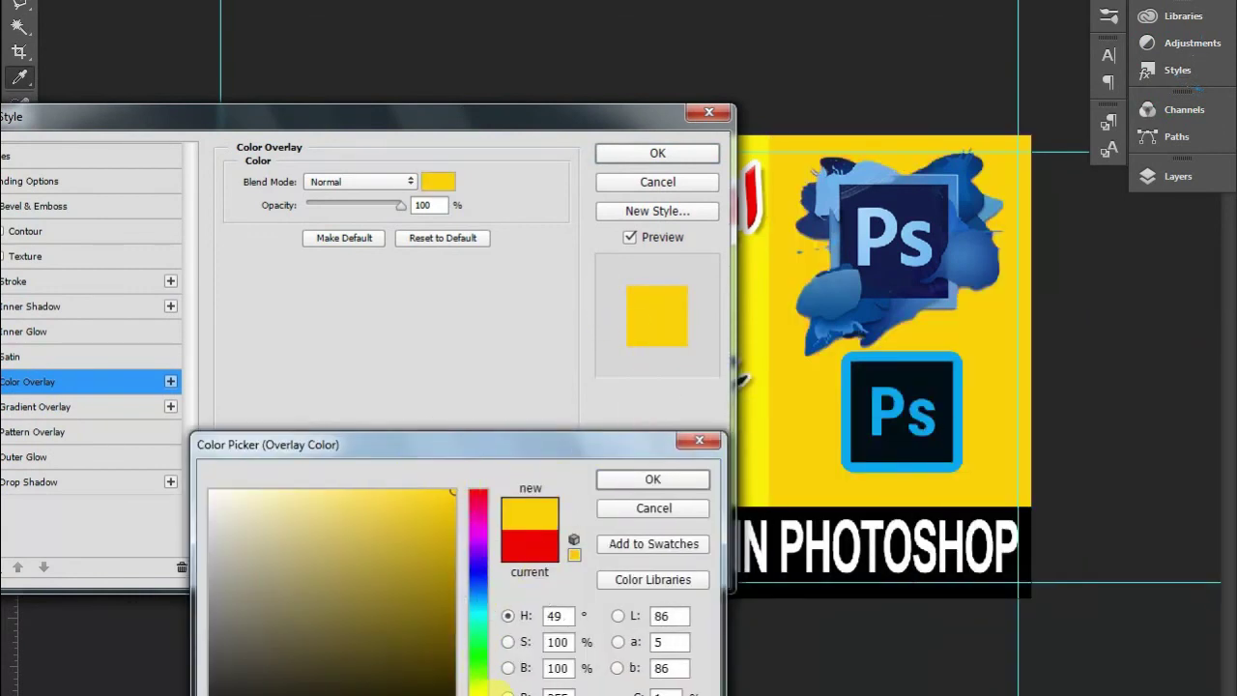
left_click_drag(479, 689, 479, 695)
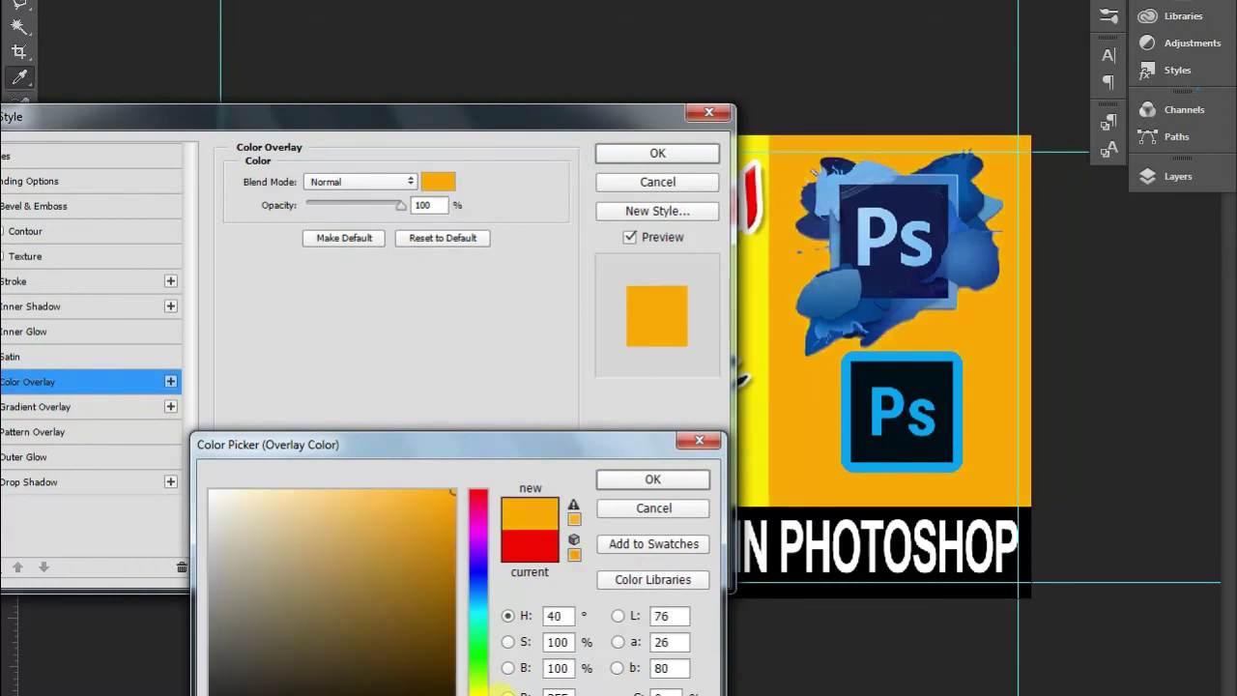
left_click(615, 483)
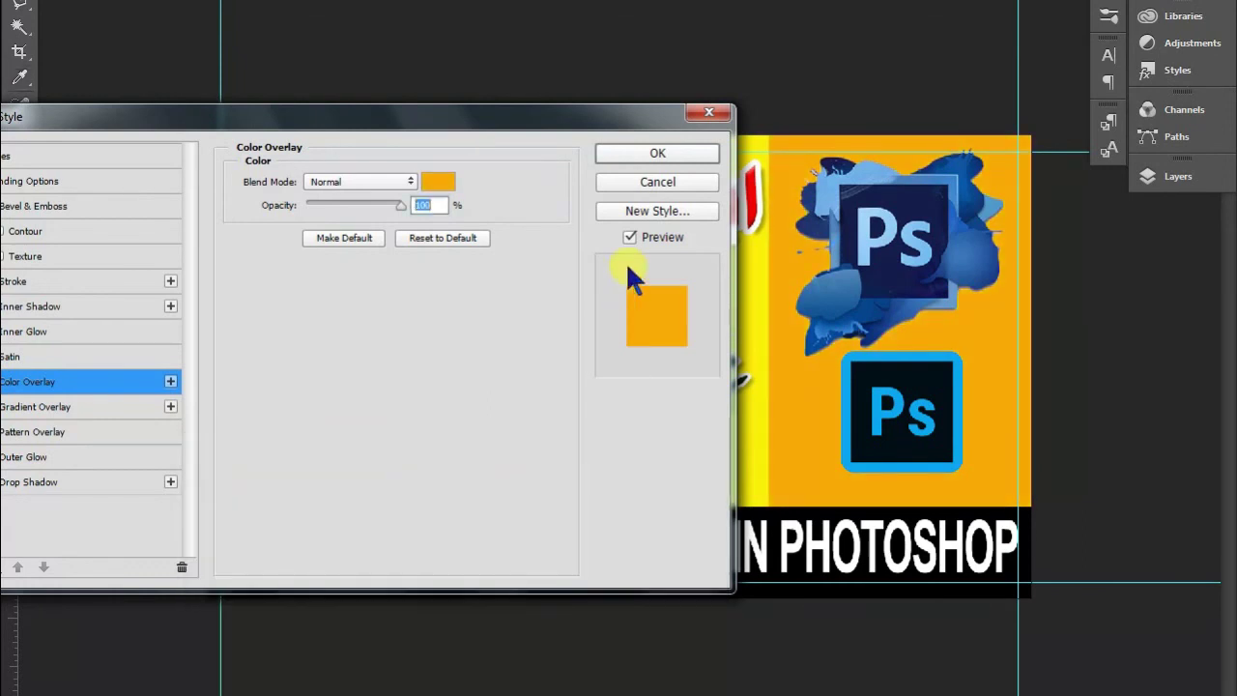
- Apply the side panel's orange Color Overlay and move the square Ps logo off the panel onto the yellow background
left_click(664, 154)
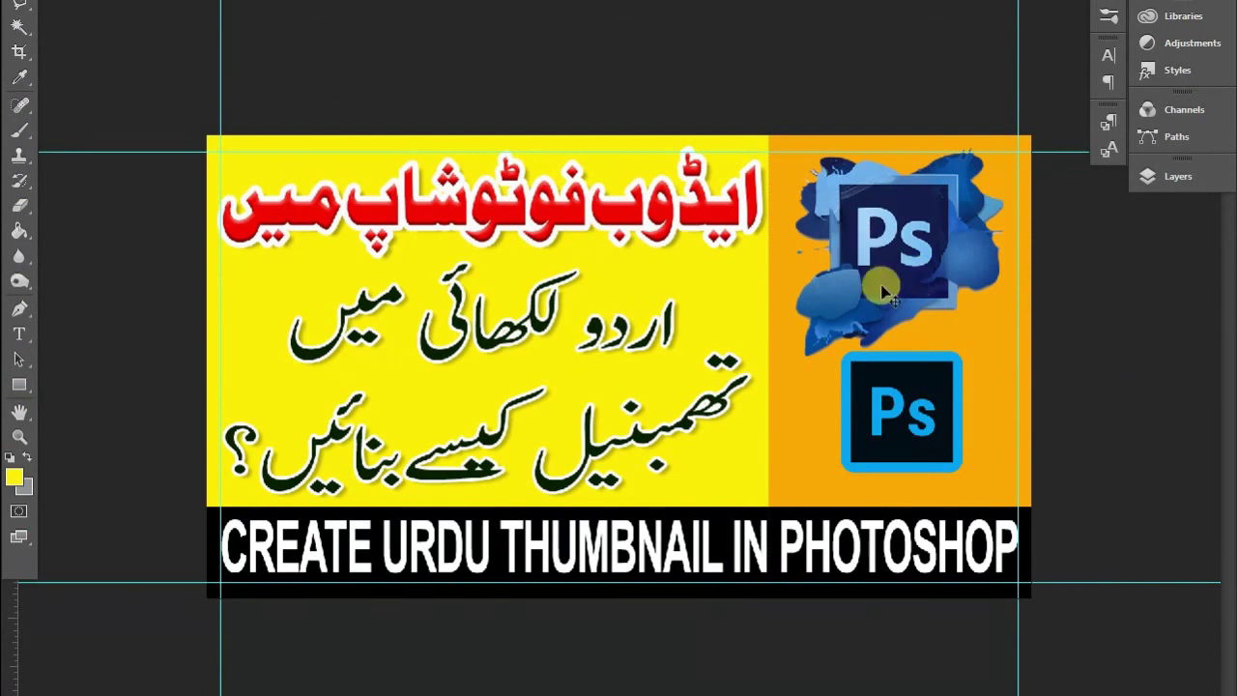
left_click_drag(920, 397, 910, 423)
left_click_drag(952, 379, 471, 275)
- Enlarge the paint-splash Photoshop logo so it fills most of the orange panel and extends past the canvas's right edge
left_click_drag(889, 225, 863, 375)
left_click_drag(972, 296, 1072, 106)
left_click_drag(884, 267, 878, 235)
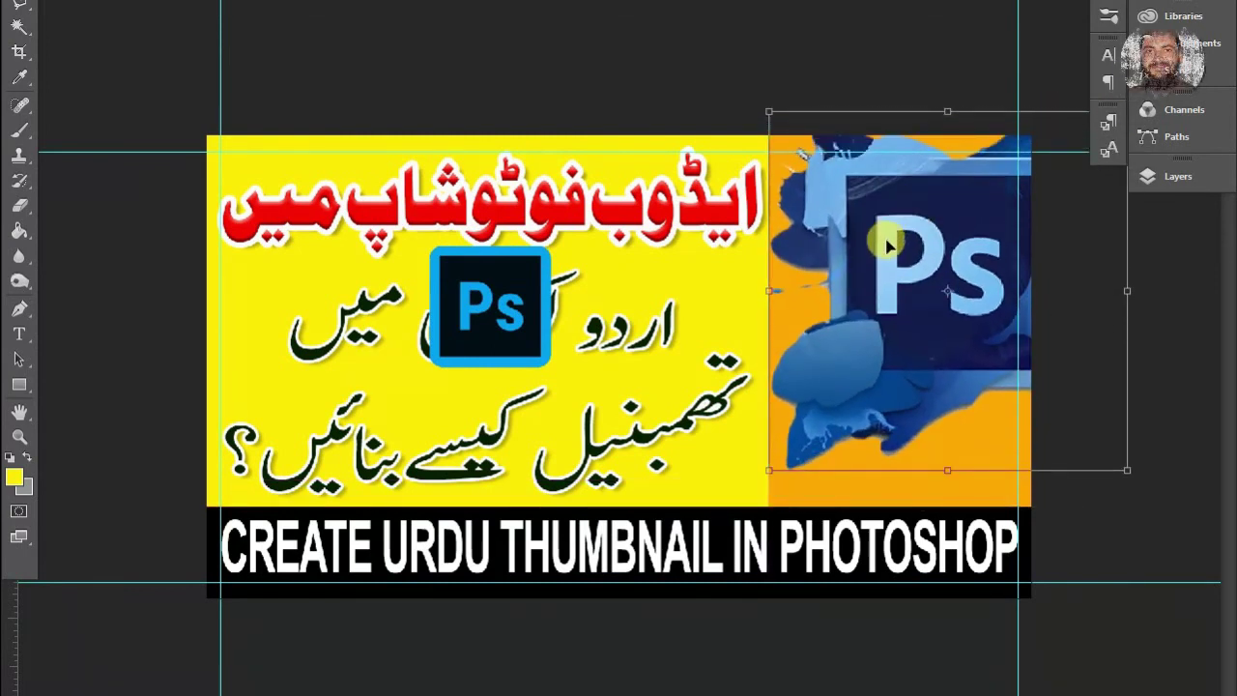
- Move the square Ps logo to the orange panel's lower-right corner and bring its layer forward, over the paint-splash logo
left_click_drag(464, 285, 963, 427)
key("ctrl+bracketright")
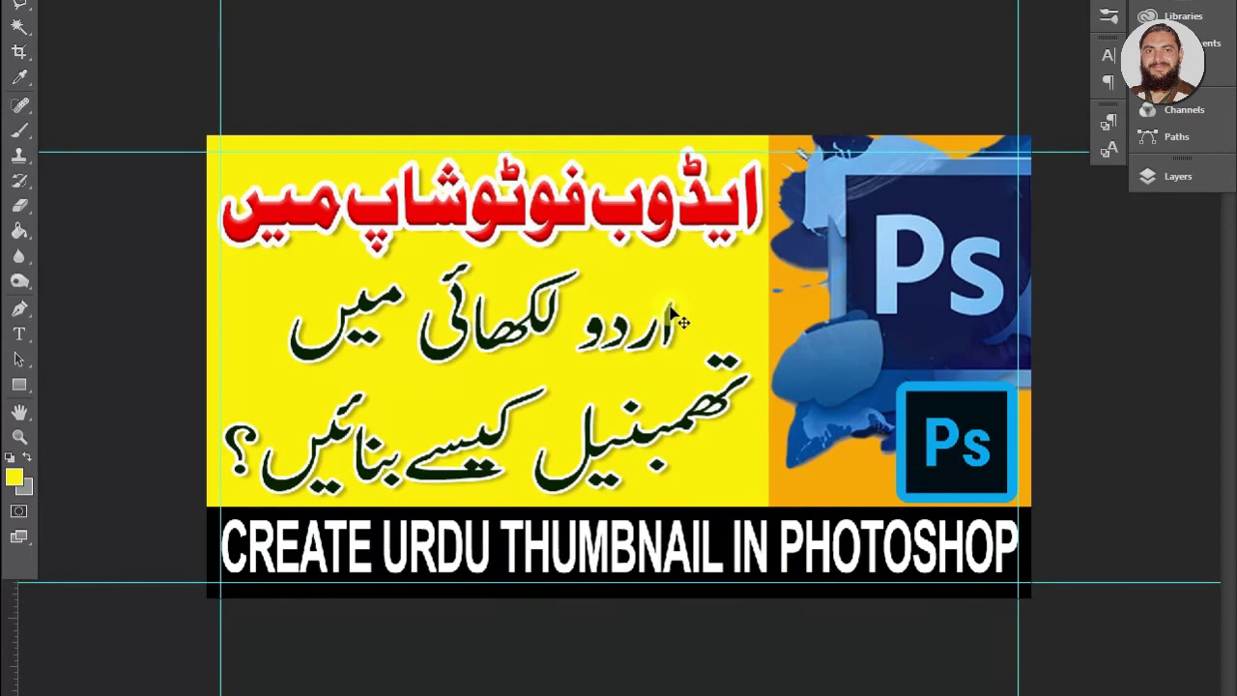
- Begin saving a copy of the thumbnail to the Desktop, with JPEG as the file format
key("ctrl+alt+s")
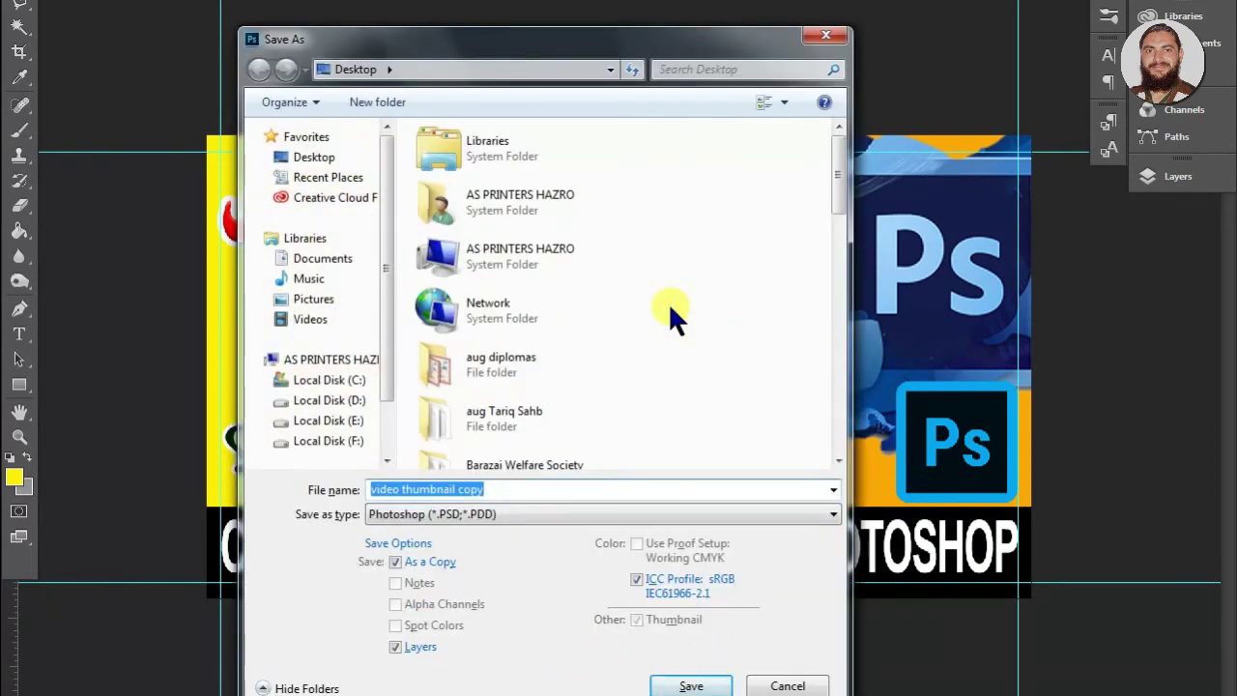
left_click(499, 513)
left_click(498, 513)
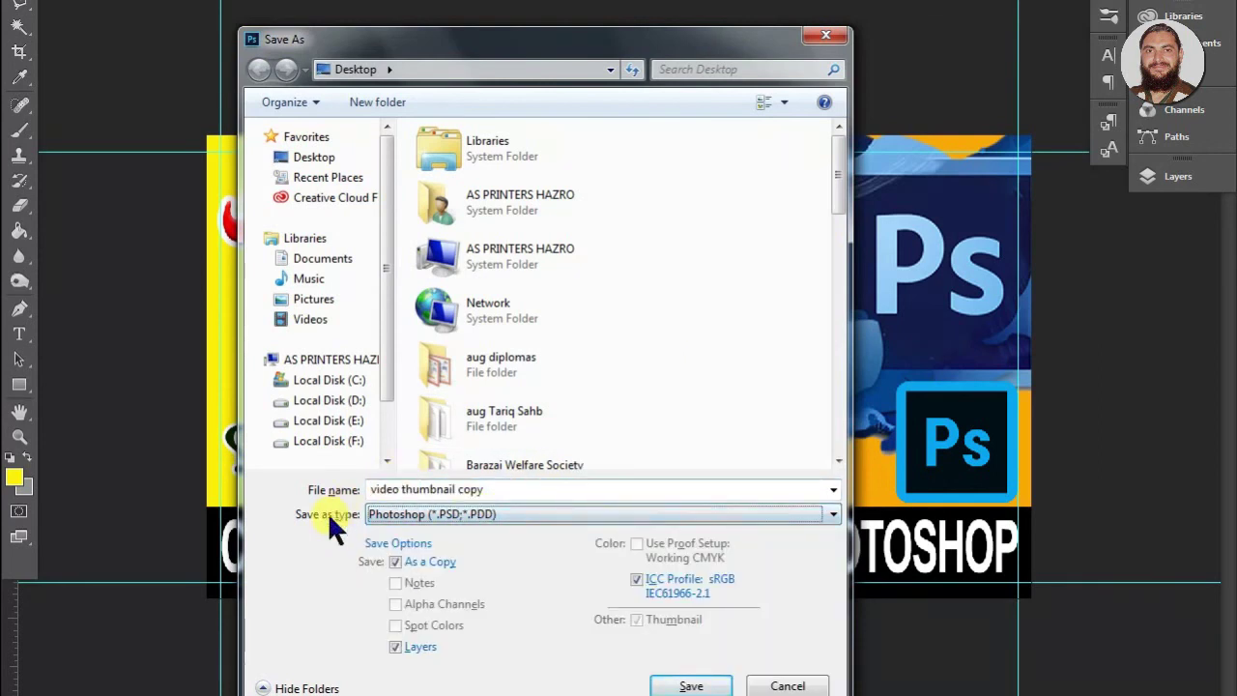
left_click(411, 506)
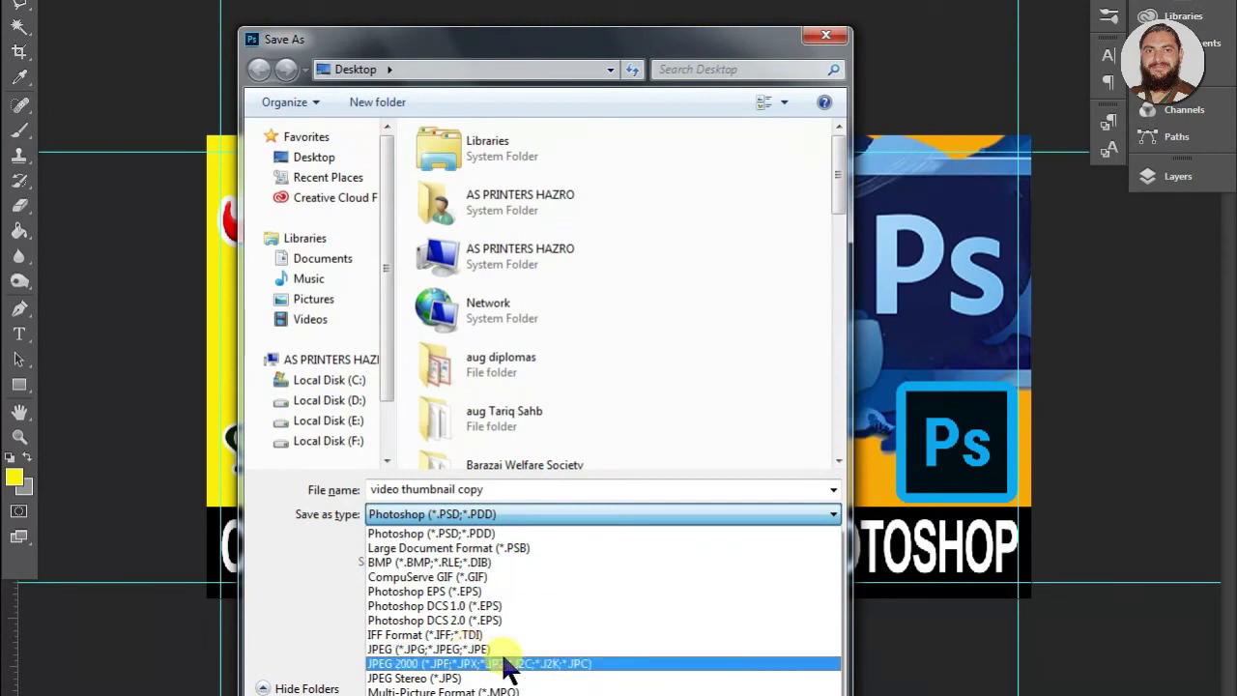
left_click(500, 649)
- Name the JPEG "video thumbnail" and save it at Maximum quality, 12, with the Baseline ("Standard") format option
left_click(396, 486)
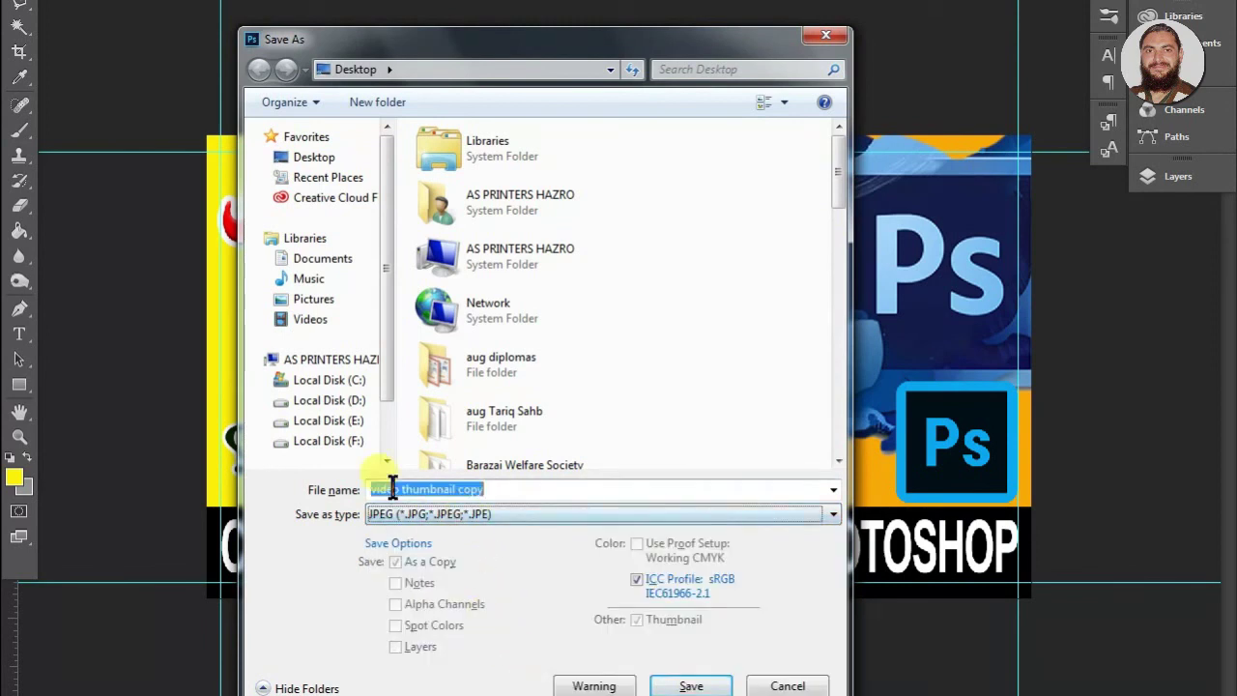
left_click(467, 489)
double_click(473, 489)
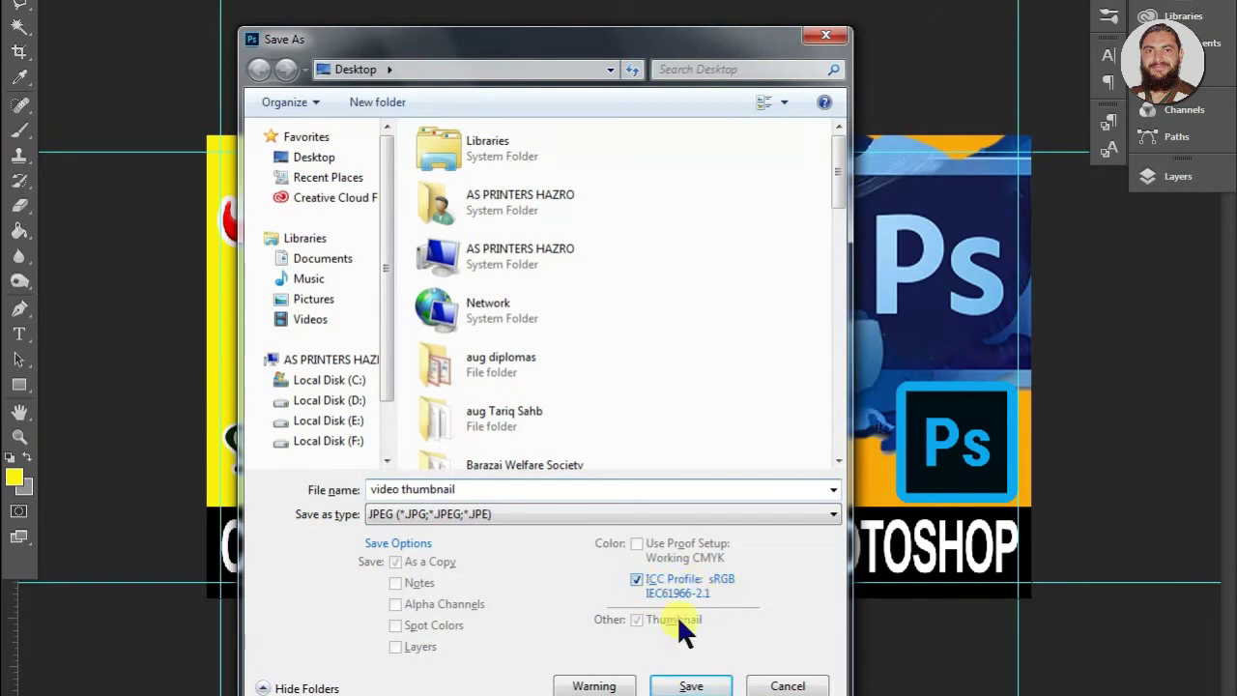
left_click(692, 686)
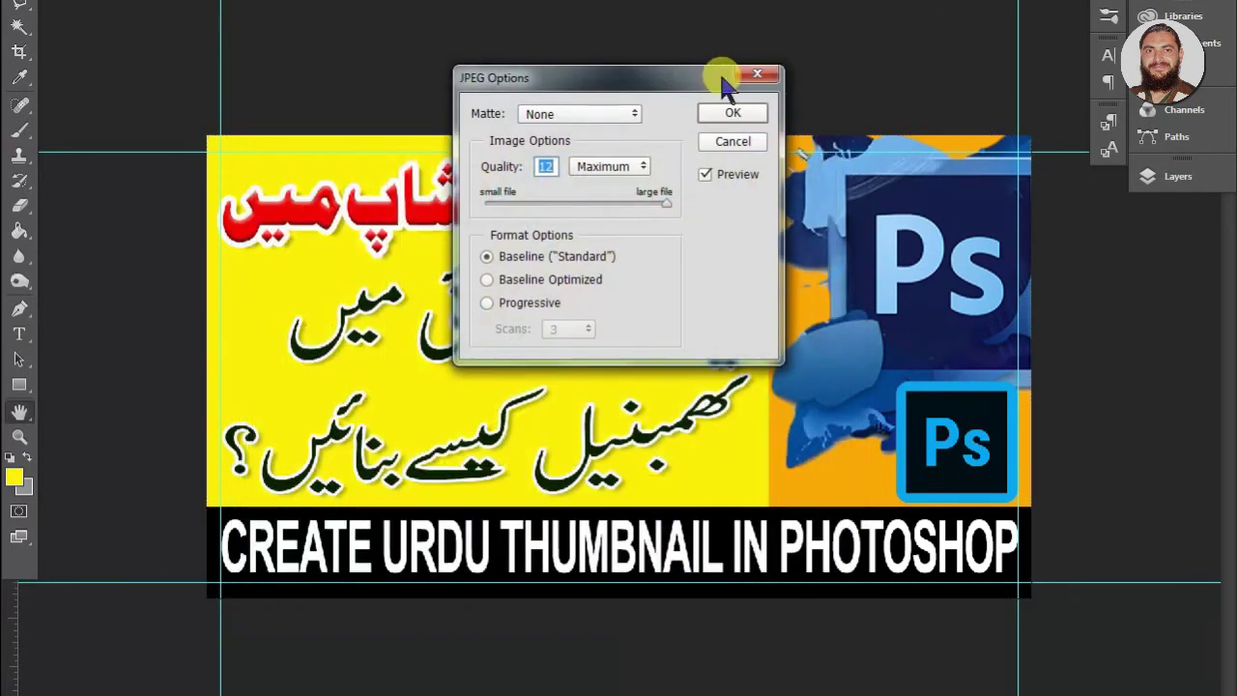
left_click_drag(658, 199, 706, 206)
left_click(749, 114)
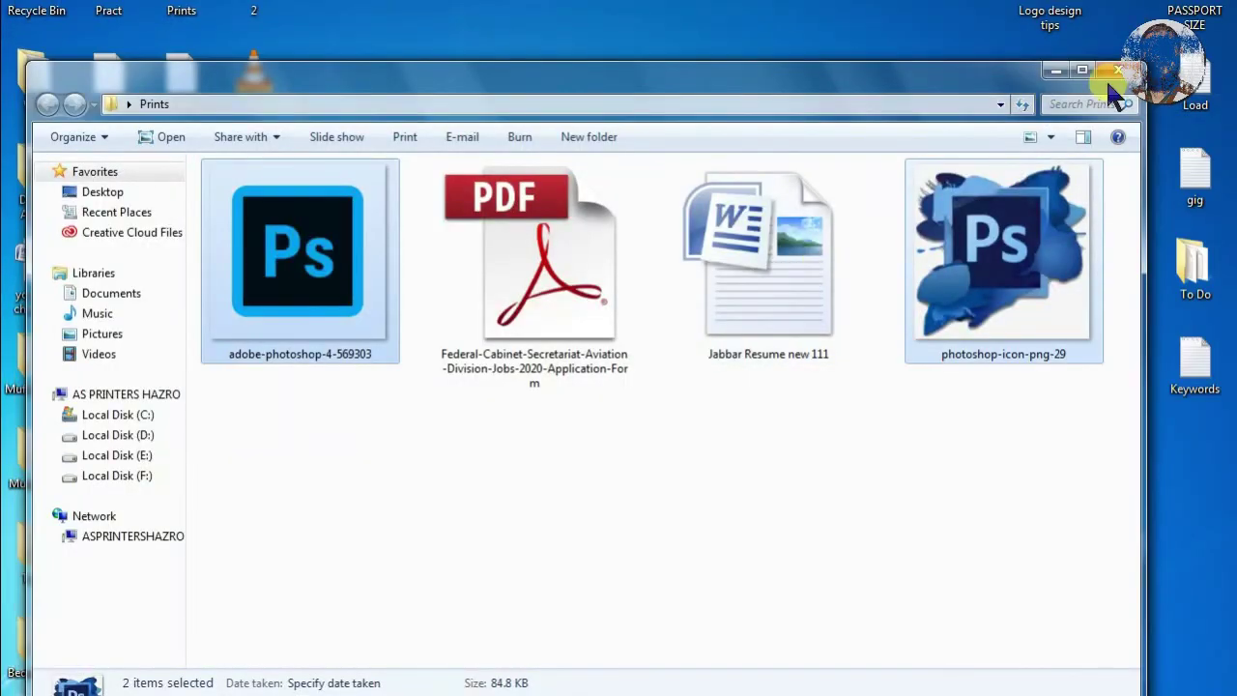
- Close the Prints folder in Windows Explorer and open the exported video thumbnail image from the Windows desktop
left_click(1108, 85)
double_click(267, 552)
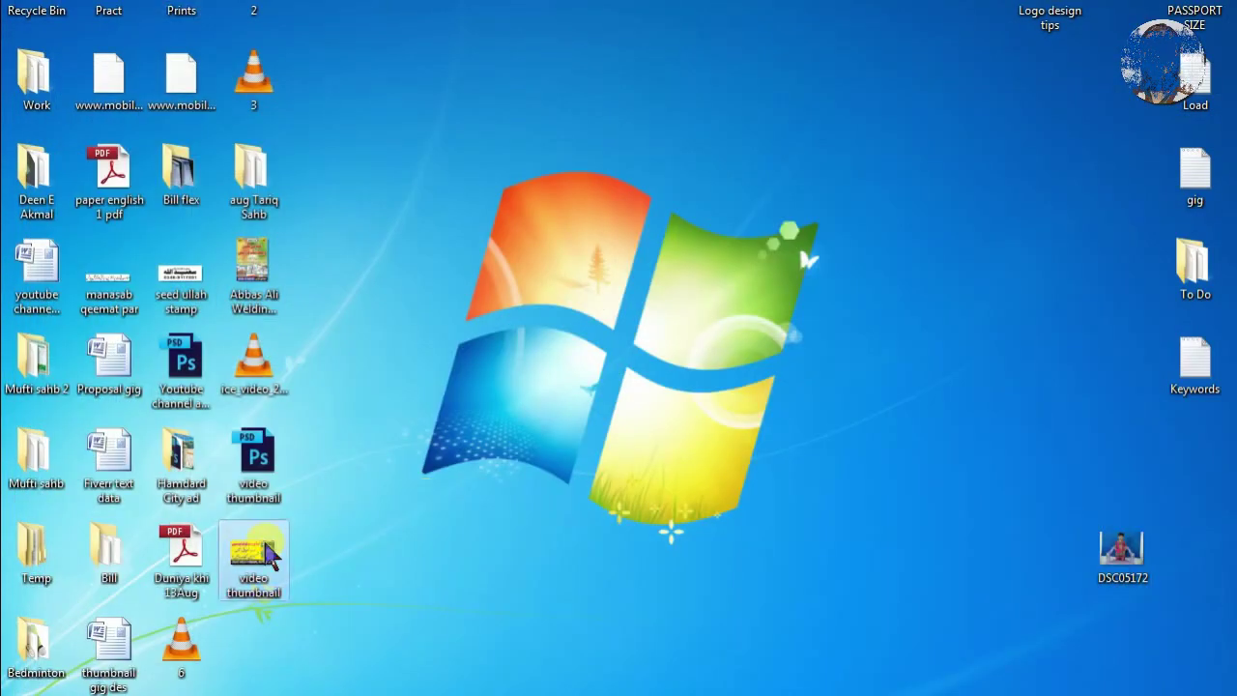